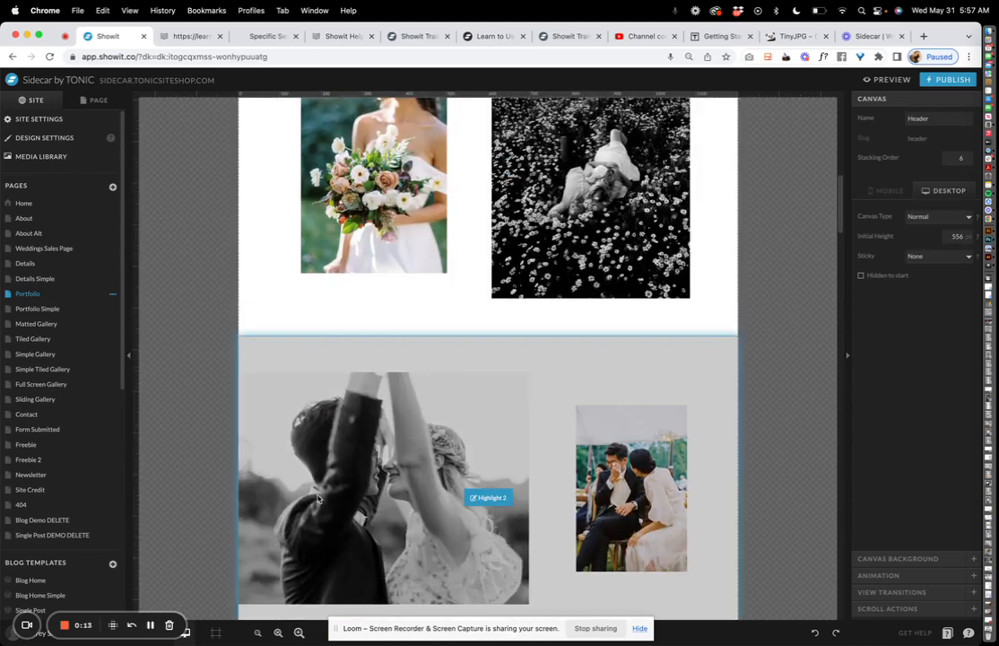
- Look through the Portfolio page from its header down to the Highlight 4 section
left_click(258, 632)
scroll(464, 285, "up", 7)
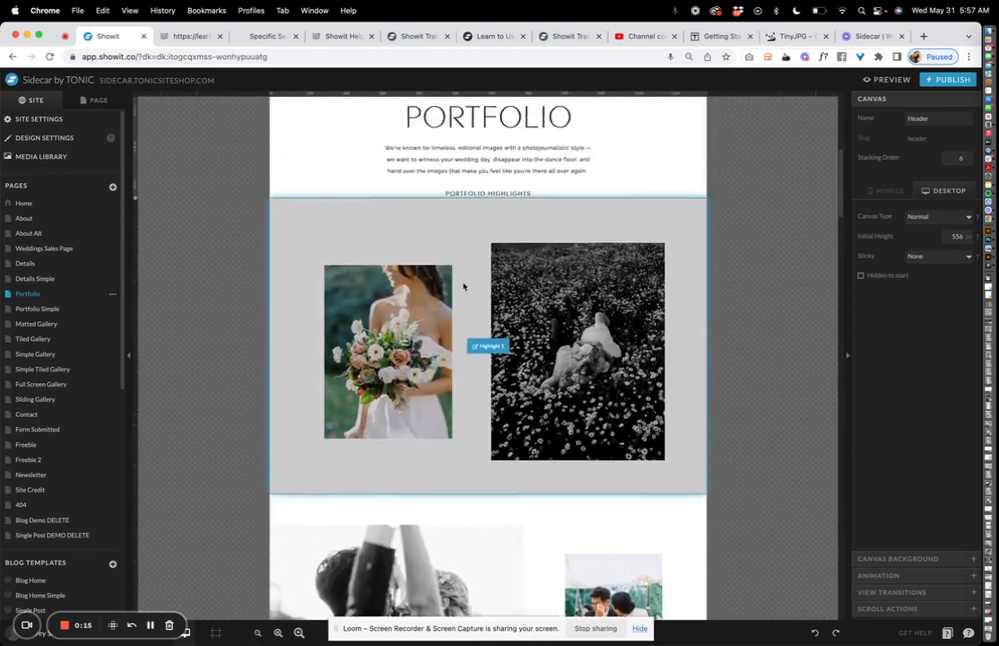
left_click(63, 310)
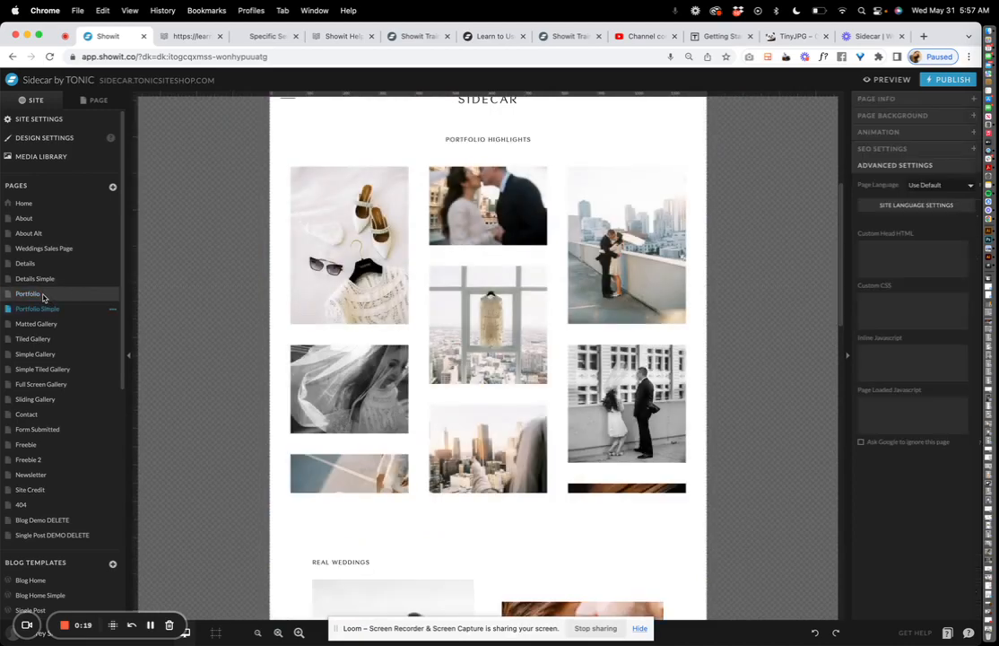
left_click(43, 296)
scroll(500, 289, "down", 3)
left_click(468, 279)
scroll(448, 279, "down", 3)
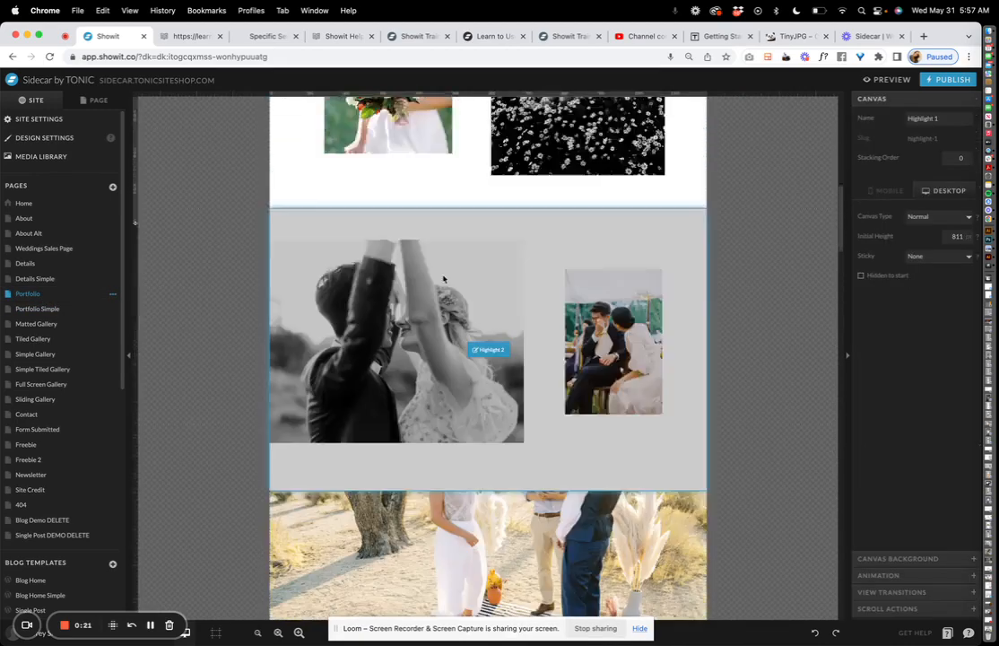
scroll(442, 279, "down", 5)
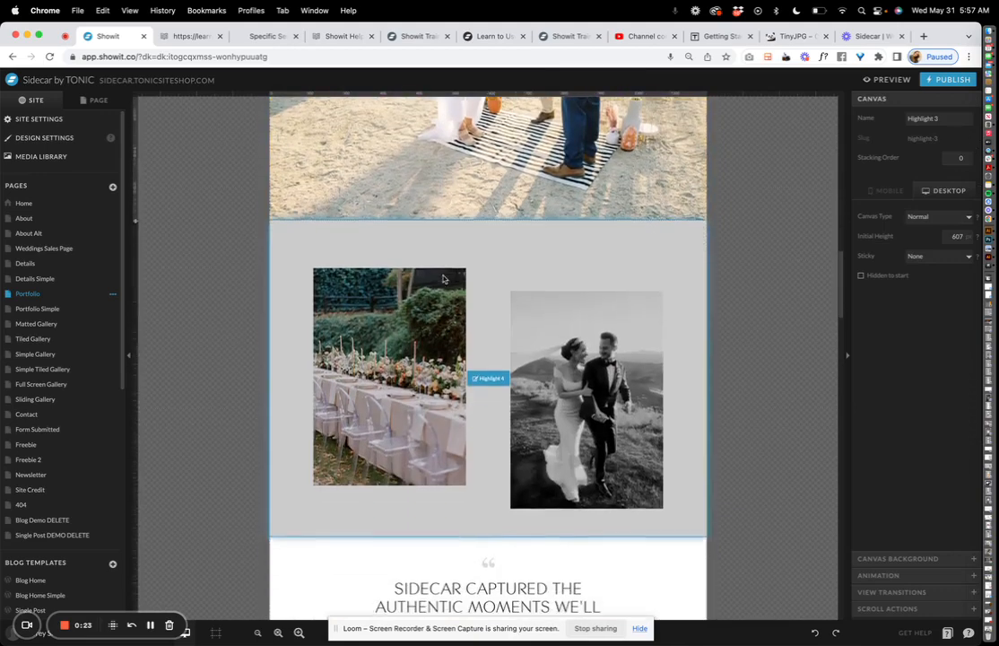
scroll(439, 292, "down", 1)
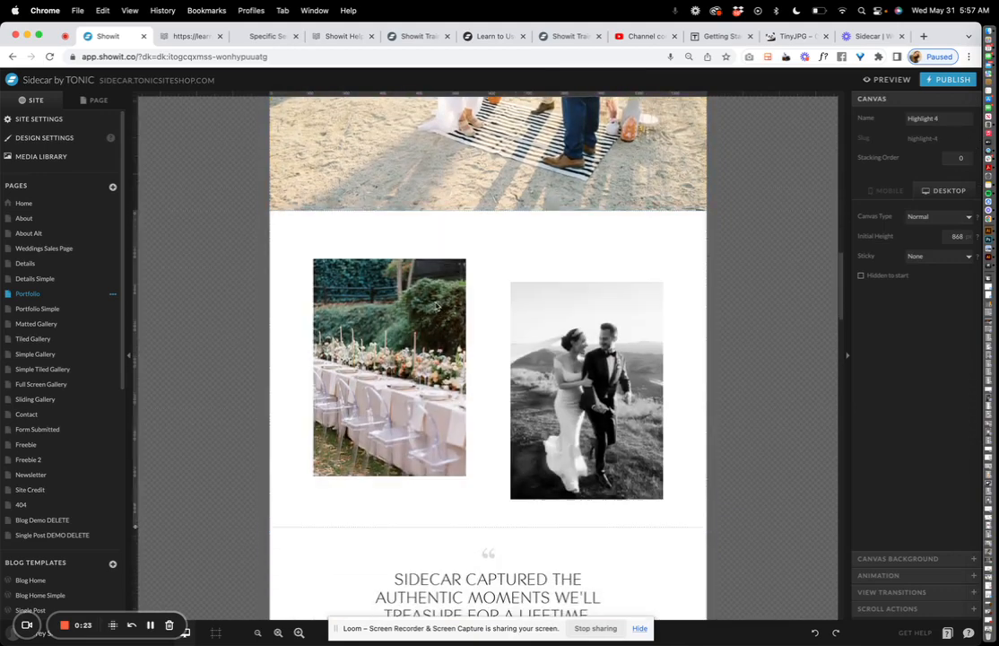
- Open the Portfolio Simple page and examine its highlights grid and real weddings sections
left_click(43, 308)
scroll(500, 266, "up", 10)
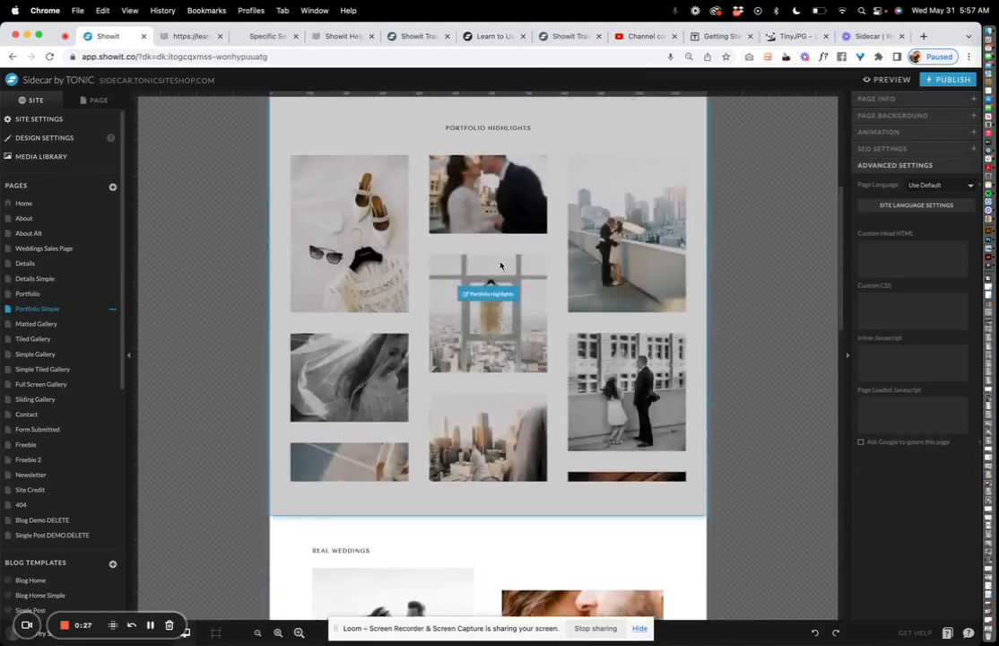
scroll(458, 401, "down", 8)
scroll(451, 362, "down", 4)
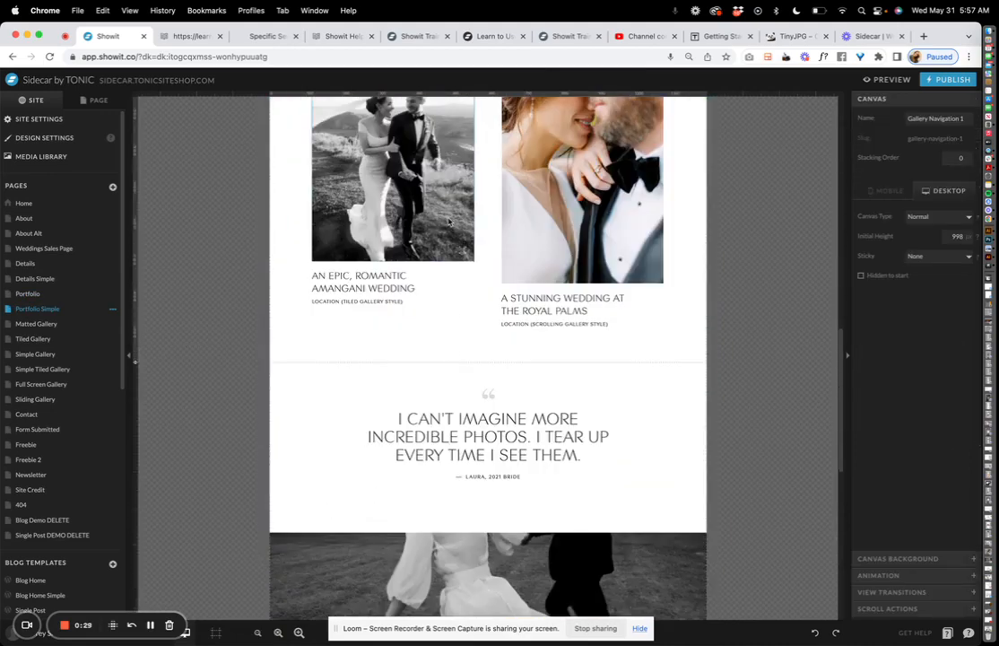
scroll(450, 287, "up", 7)
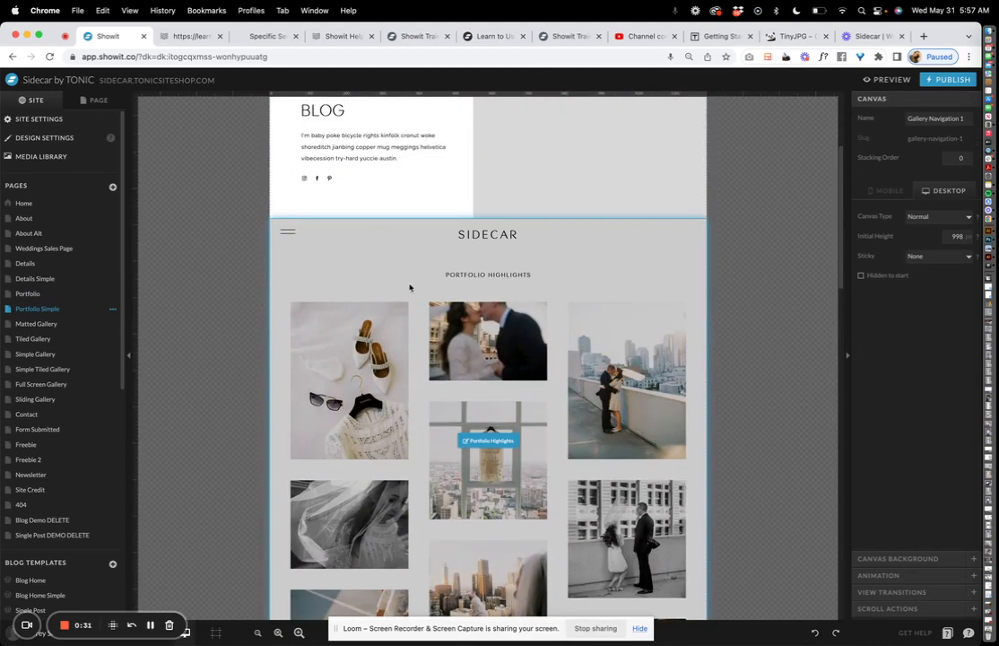
- Go back to the Portfolio page and hide its Highlight 1 canvas on desktop
left_click(41, 324)
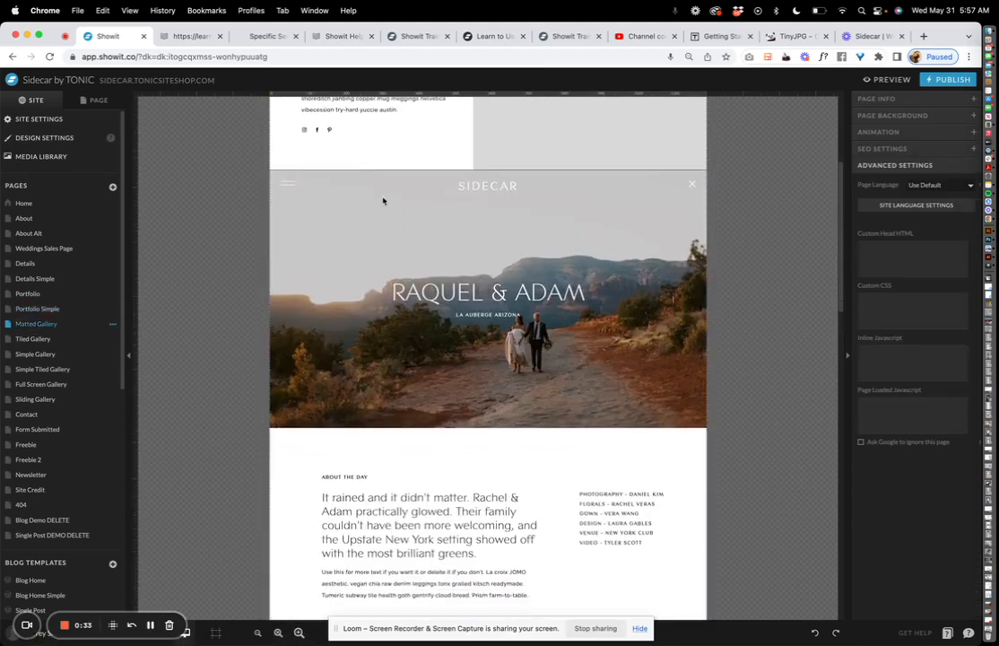
left_click(55, 295)
scroll(357, 238, "down", 5)
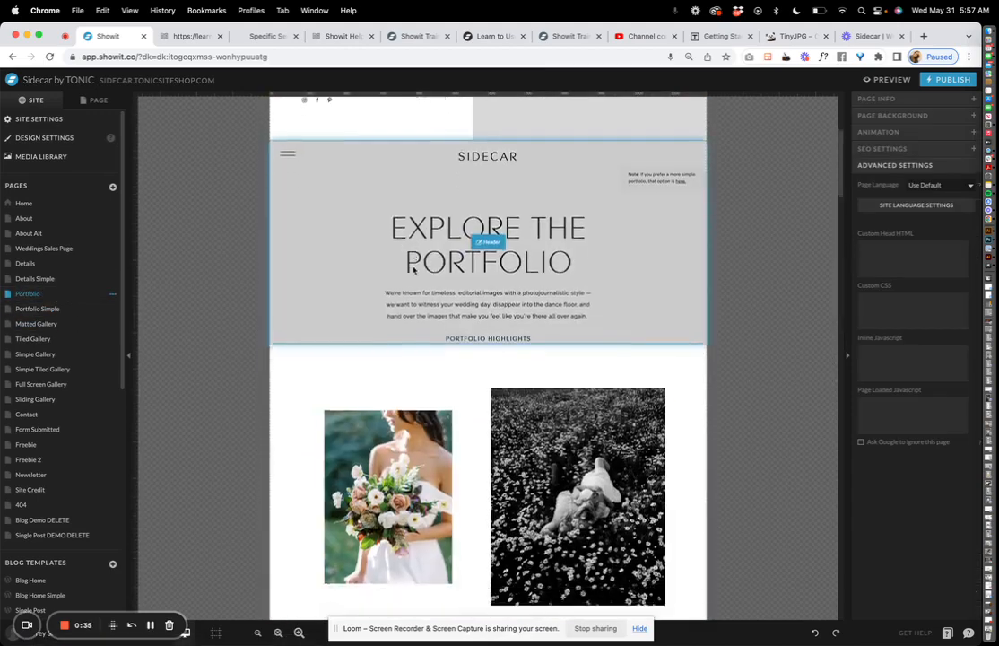
left_click(204, 150)
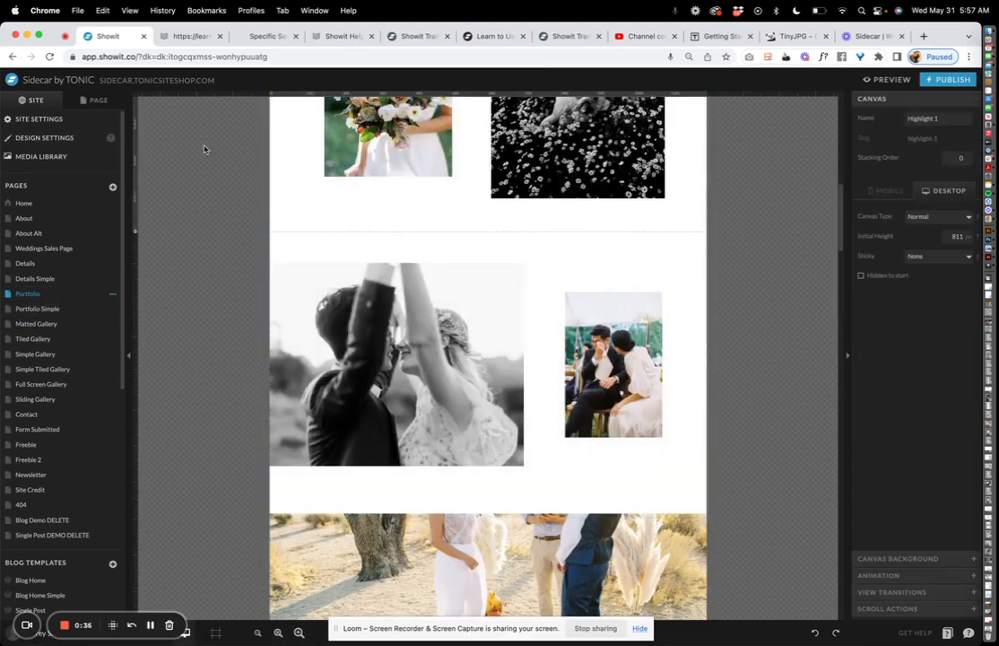
left_click(95, 100)
left_click(119, 205)
left_click(111, 285)
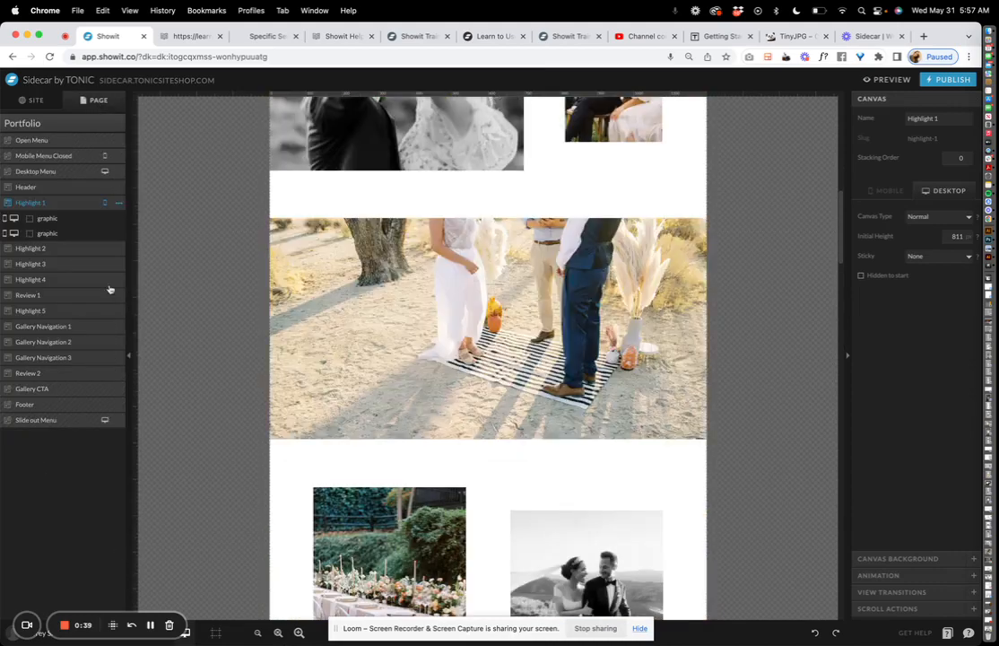
- Hide the Highlight 3 and Highlight 2 canvases on desktop
left_click(318, 233)
left_click(118, 234)
left_click(111, 314)
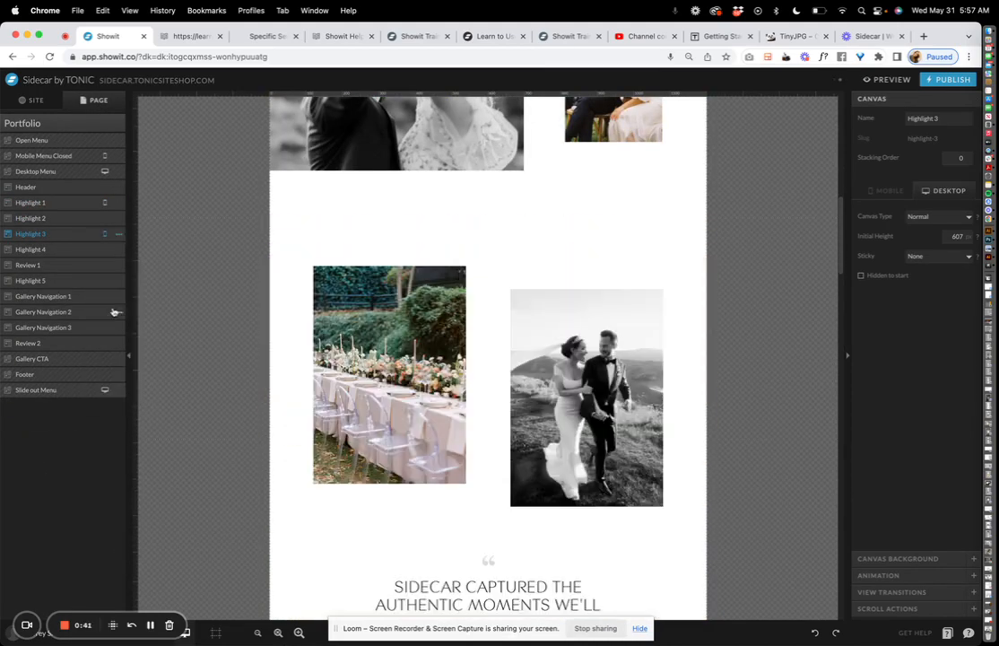
left_click(331, 171)
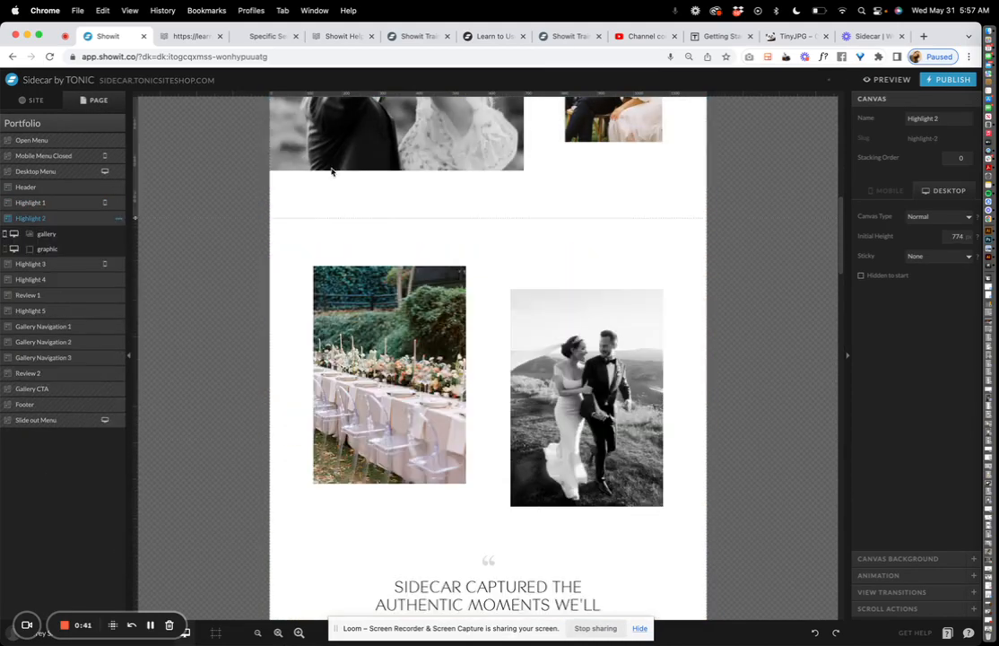
left_click(118, 221)
left_click(110, 301)
- Hide the Highlight 4 and Highlight 5 canvases on desktop
left_click(374, 243)
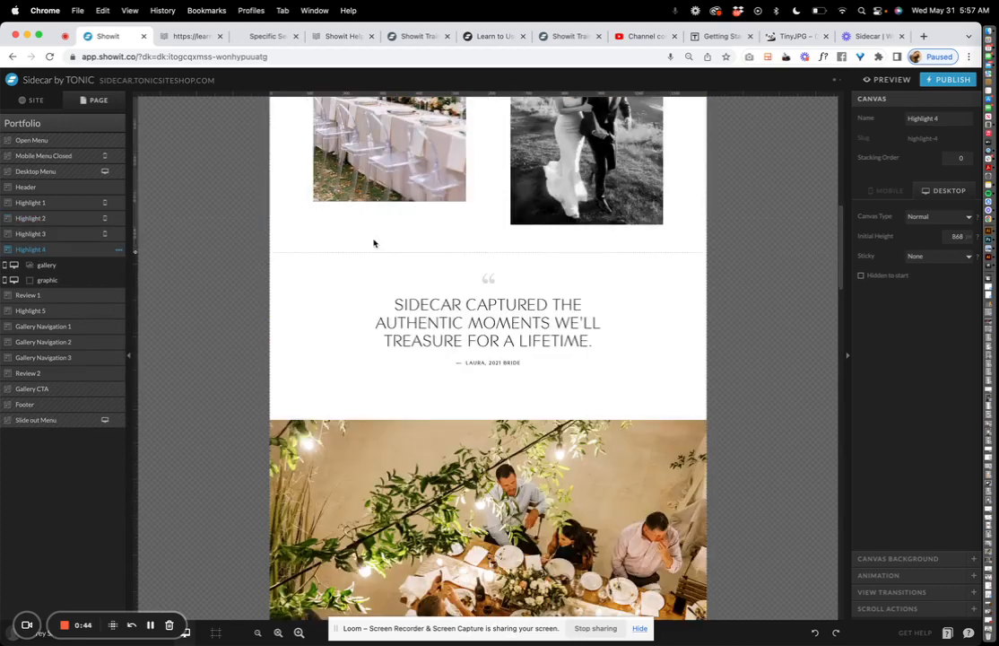
left_click(118, 249)
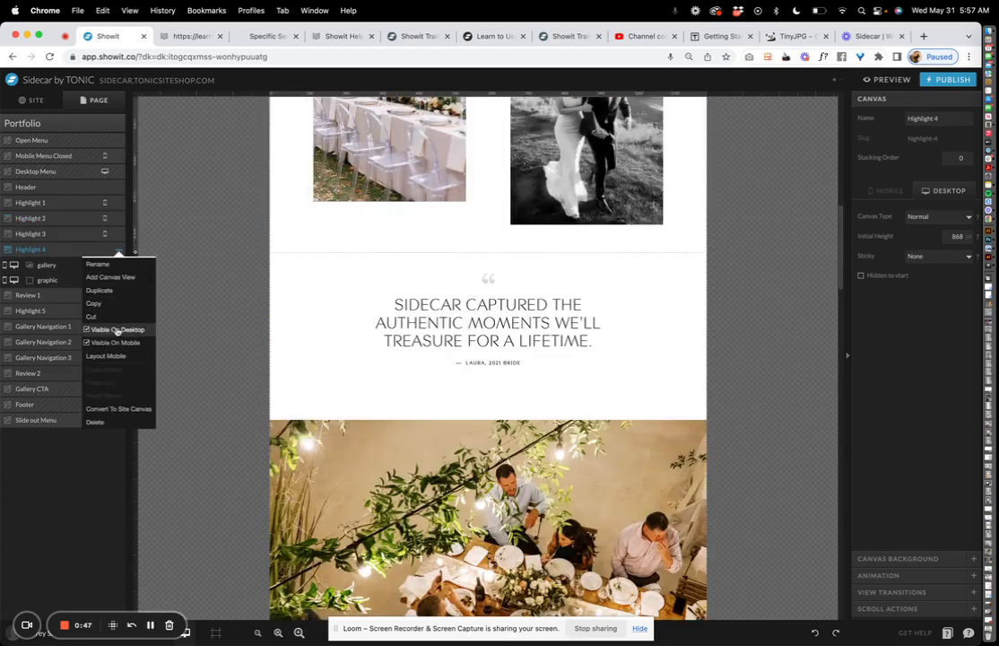
left_click(117, 331)
left_click(368, 188)
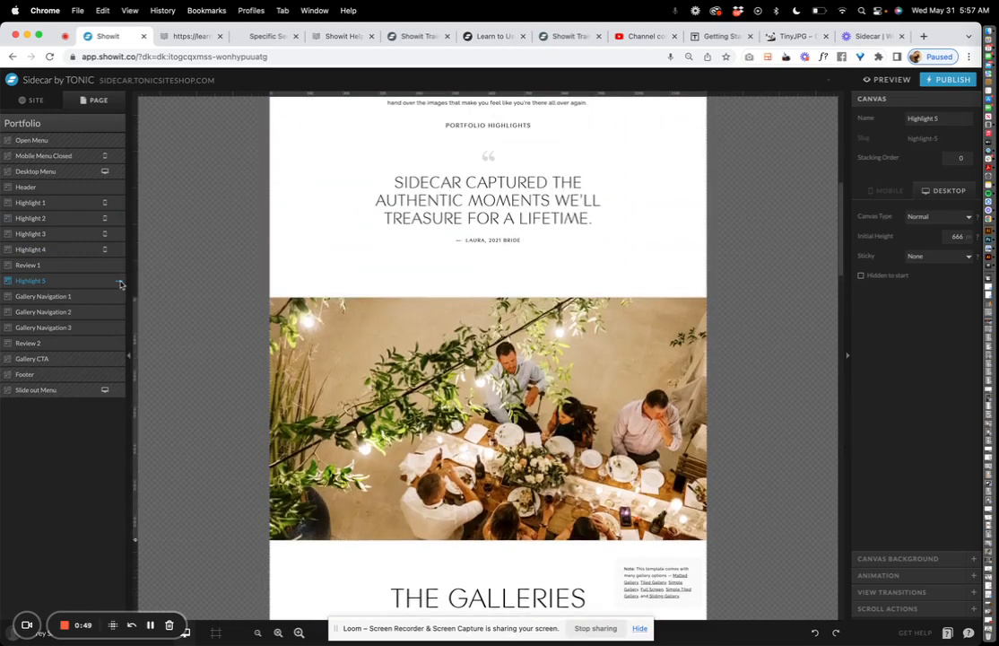
left_click(118, 282)
left_click(116, 362)
- Hide the Review 1 canvas on desktop and check the shortened page from the header down
left_click(316, 196)
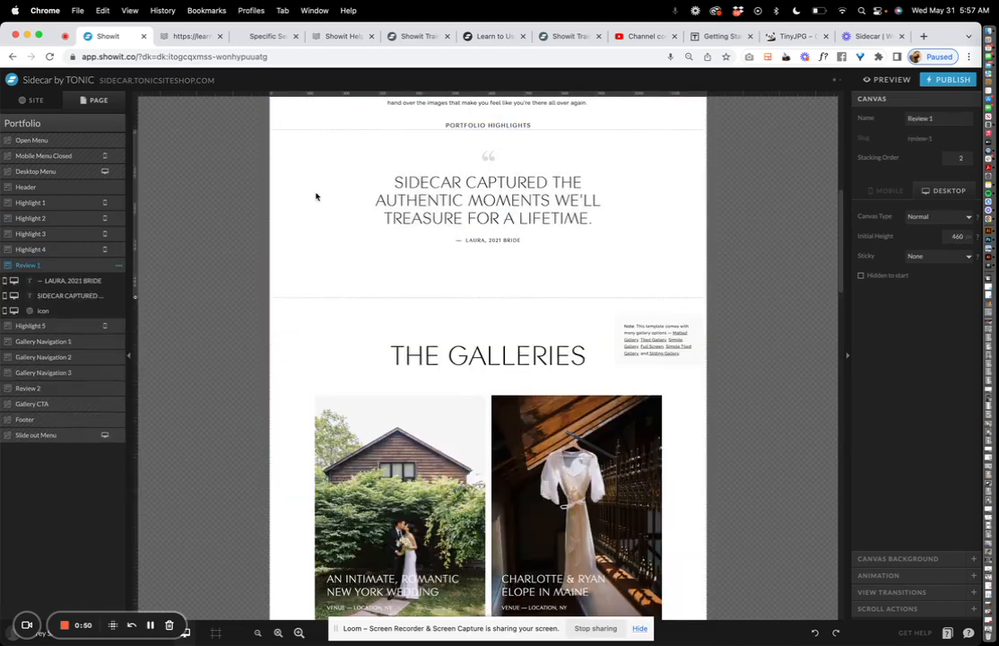
left_click(122, 267)
left_click(93, 347)
scroll(357, 203, "up", 3)
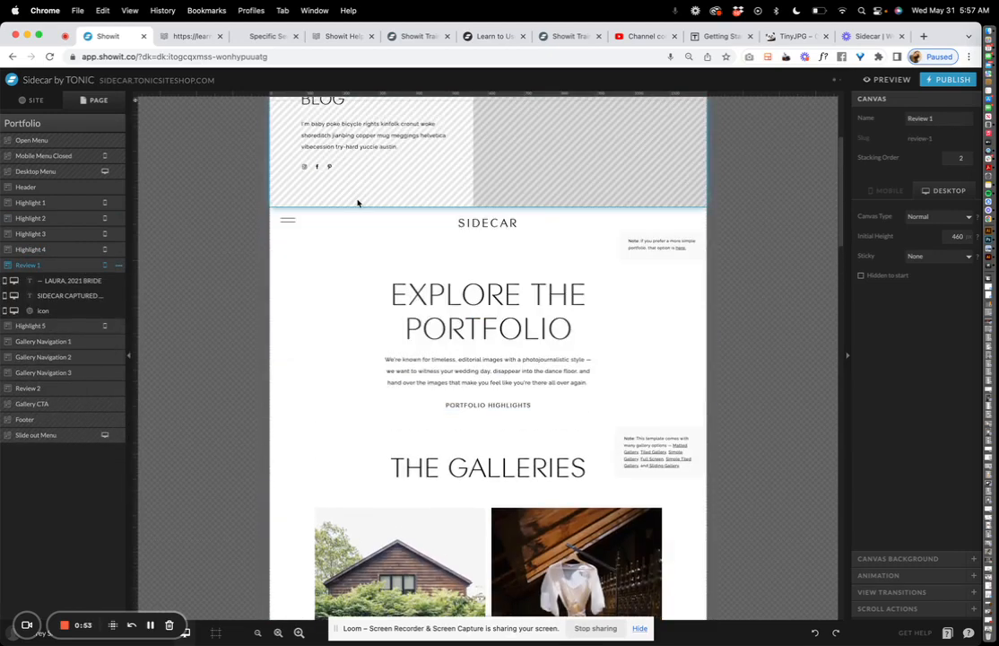
- Undo the desktop visibility changes made to Highlights 2 to 5 and Review 1, keeping Highlight 1 hidden
left_click(398, 199)
scroll(730, 213, "down", 3)
key("super+z")
key("super+z")
key("super+z")
key("super+z")
key("super+z")
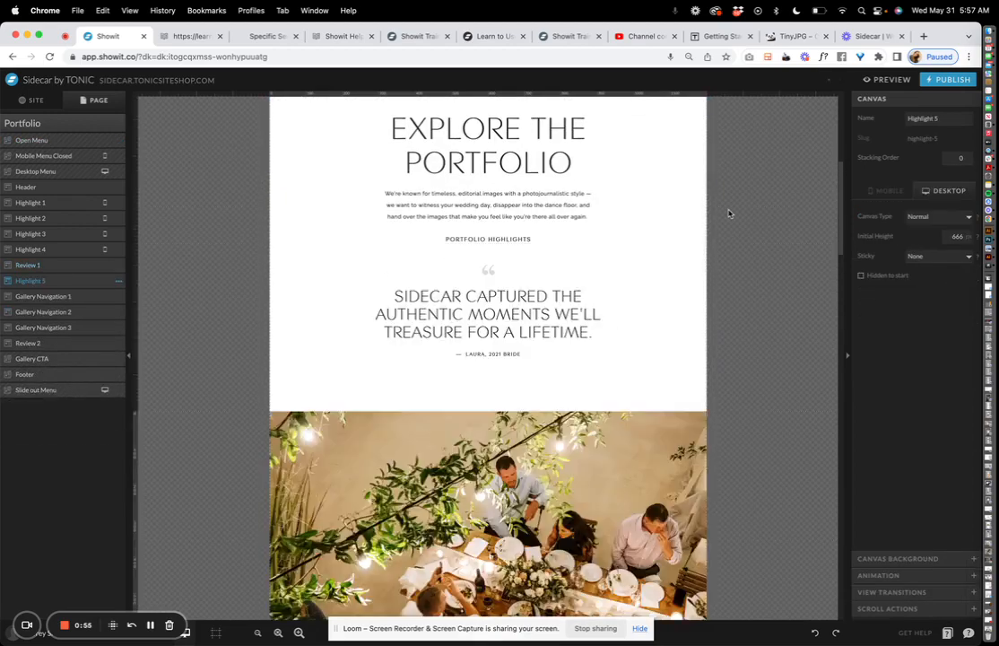
- Select the large gallery in the Highlight 2 canvas and show its list of gallery images
left_click(572, 313)
scroll(578, 312, "down", 10)
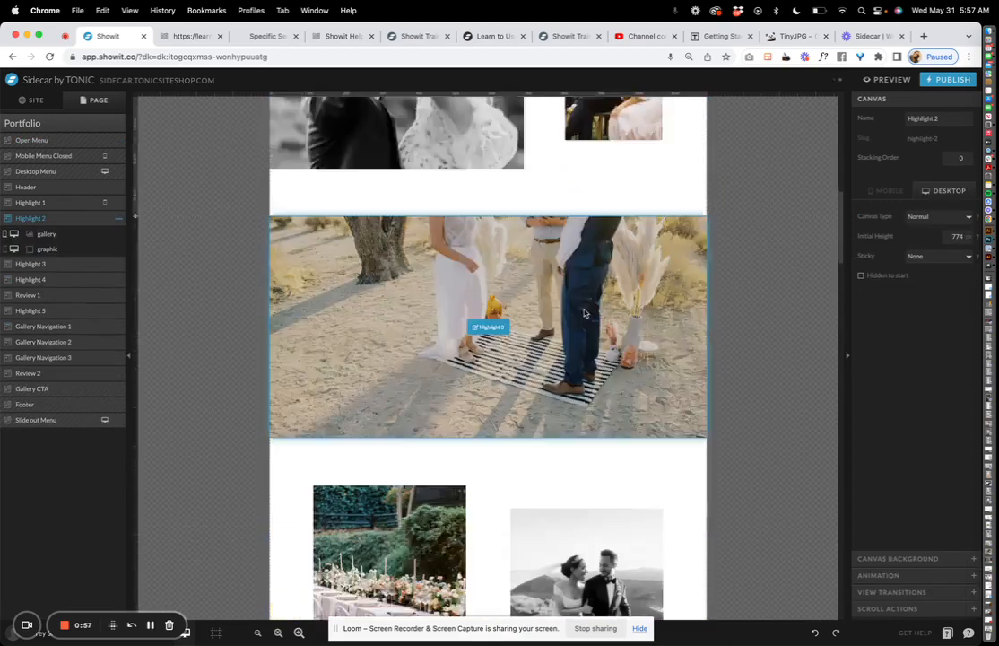
scroll(583, 311, "down", 15)
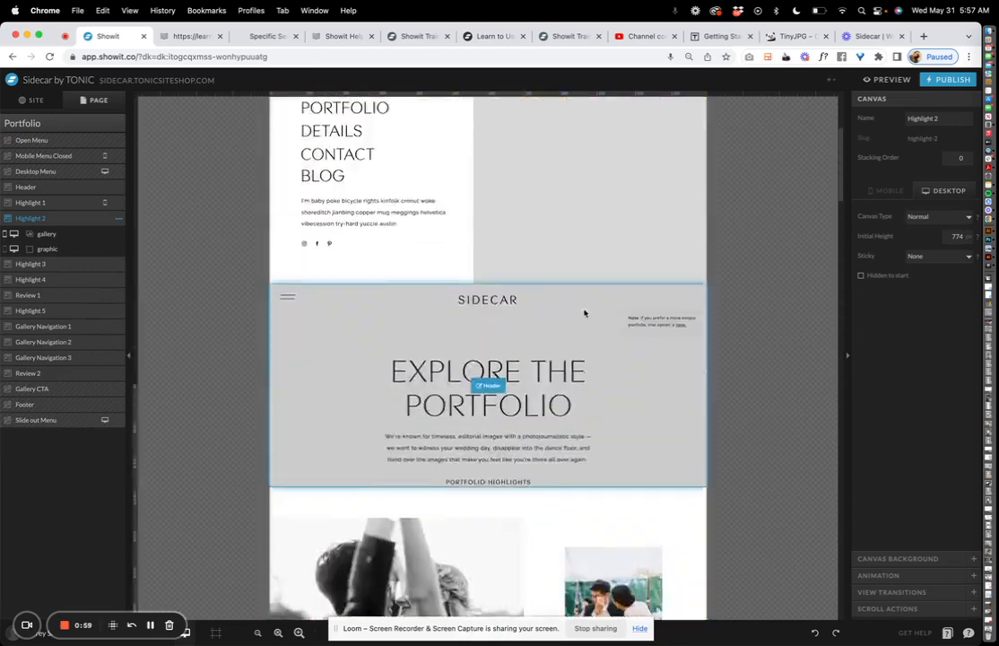
left_click(450, 396)
left_click(937, 101)
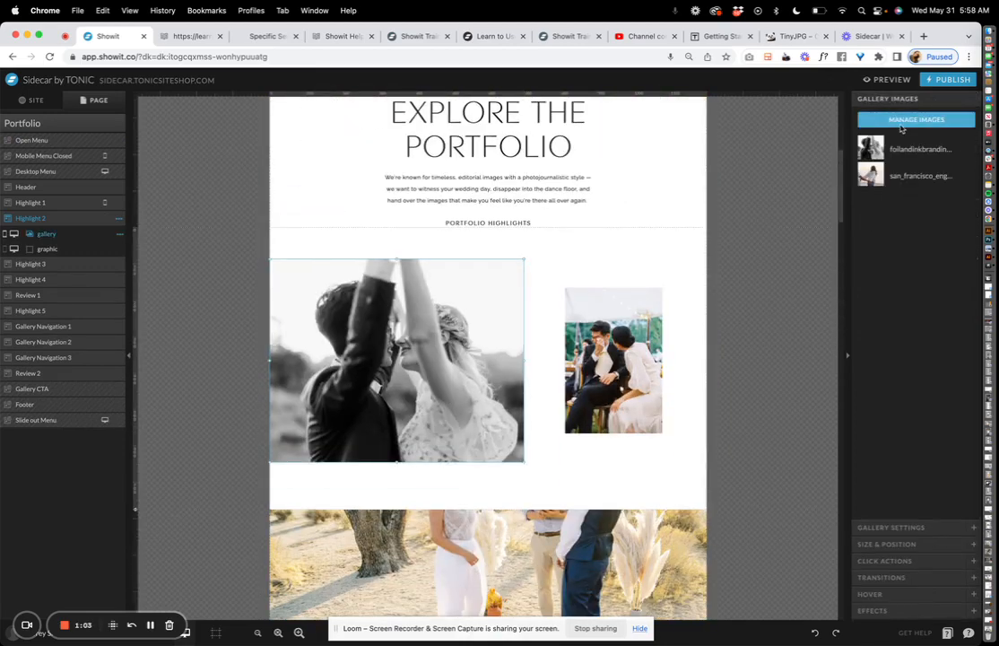
- Try swapping the small graphic in Highlight 2 for the downtown_phoenix_eng… photo from the media library, and undo the swap
left_click(620, 360)
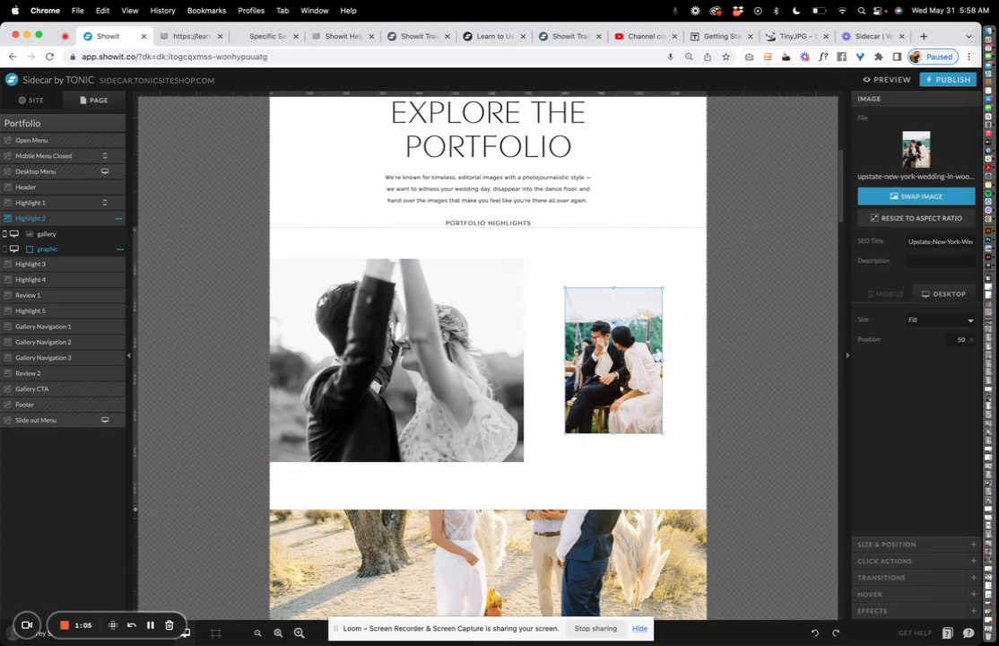
left_click(916, 195)
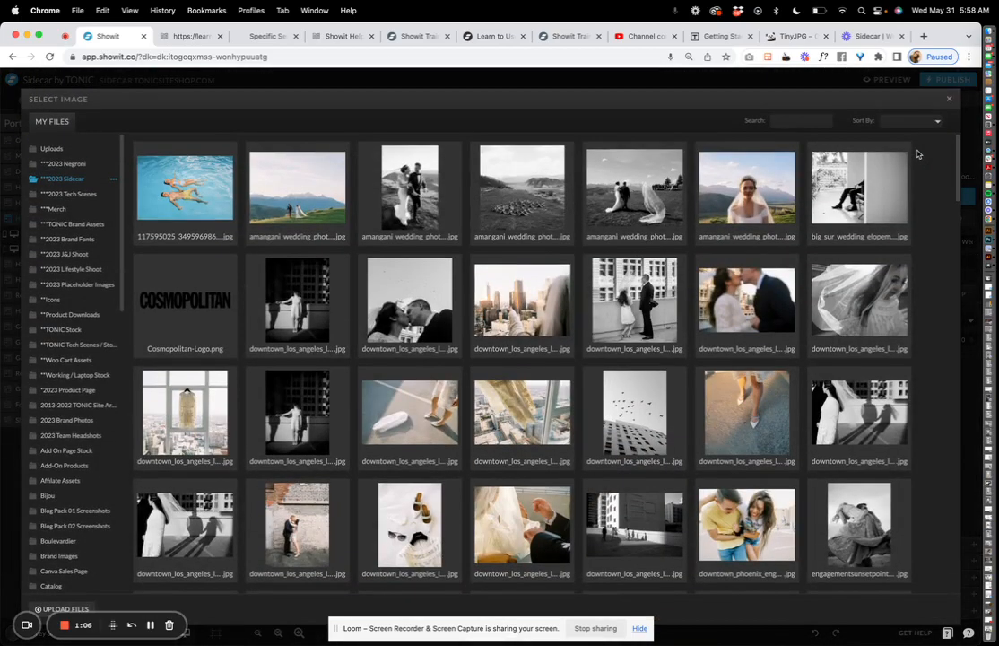
left_click(951, 99)
left_click(916, 151)
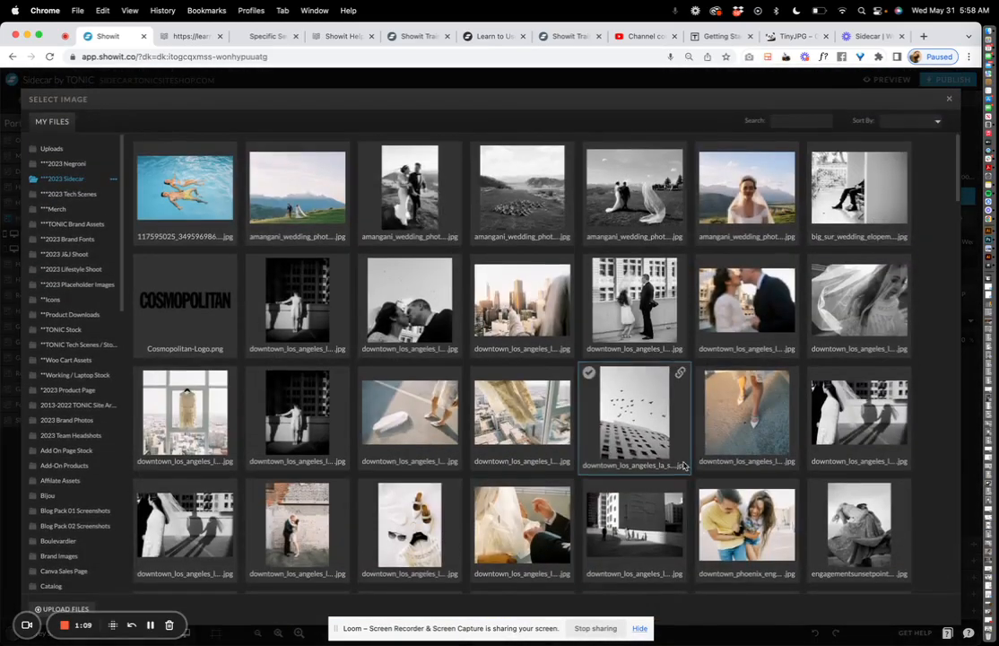
left_click(751, 507)
left_click(693, 349)
key("super+z")
- Replace the Highlight 3 canvas background image with the black-and-white amangani_wedding_photograph… picture of the couple in a field
scroll(694, 348, "down", 2)
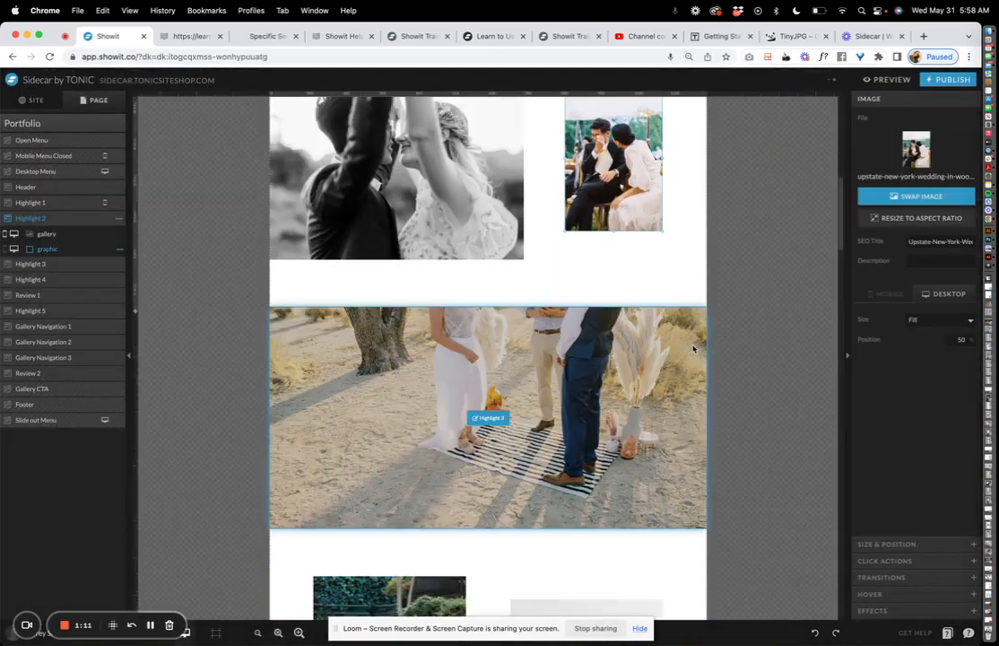
scroll(693, 349, "down", 1)
left_click(645, 341)
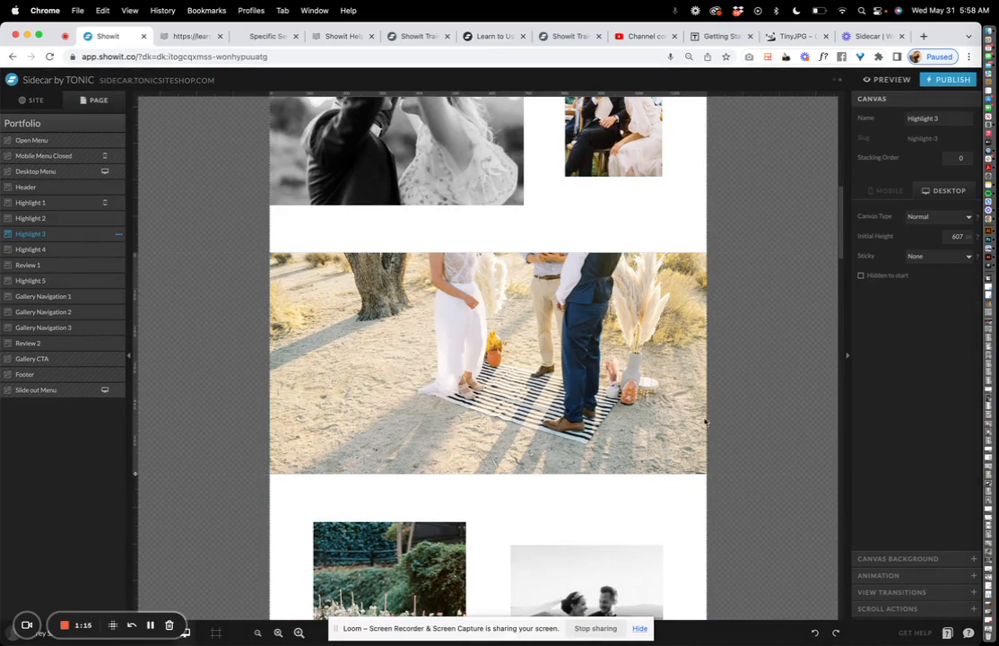
left_click(890, 559)
left_click(917, 184)
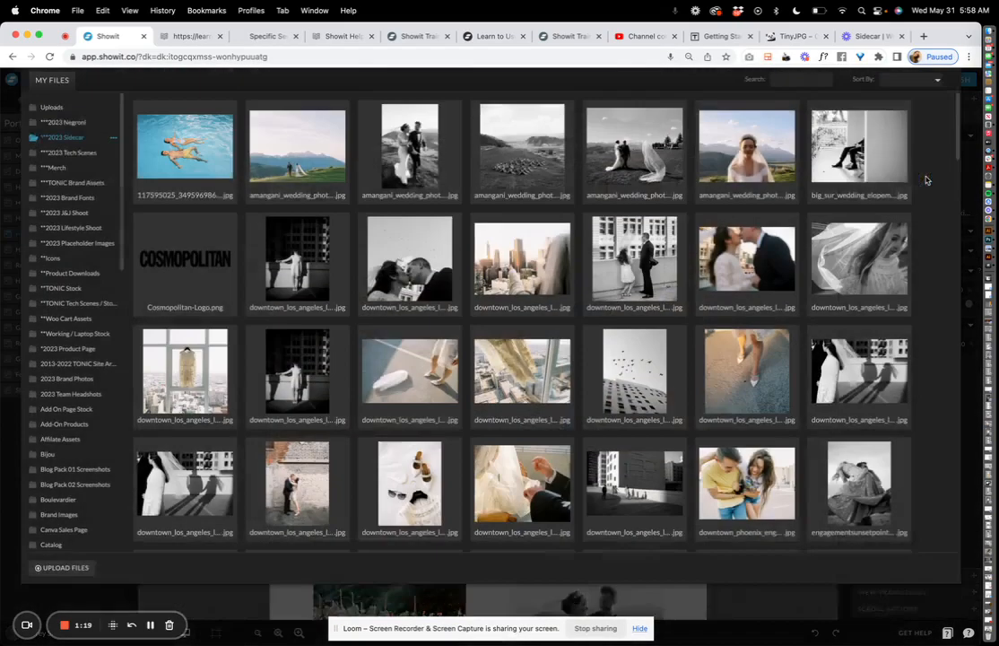
left_click(616, 199)
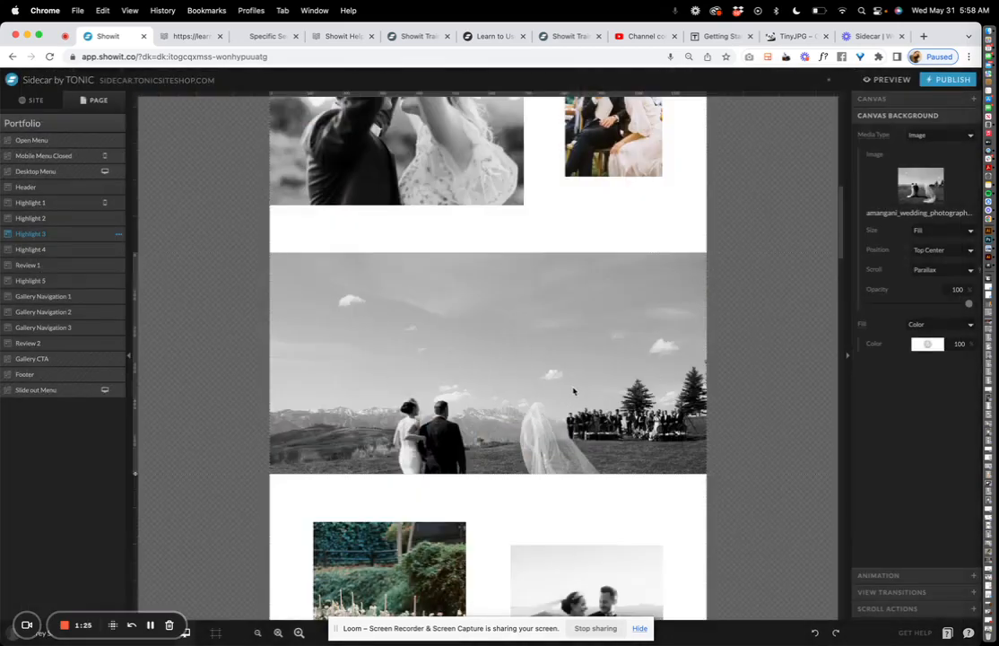
- Look through the remaining highlight and gallery navigation sections, and select the Gallery Navigation 1 canvas
scroll(573, 390, "down", 10)
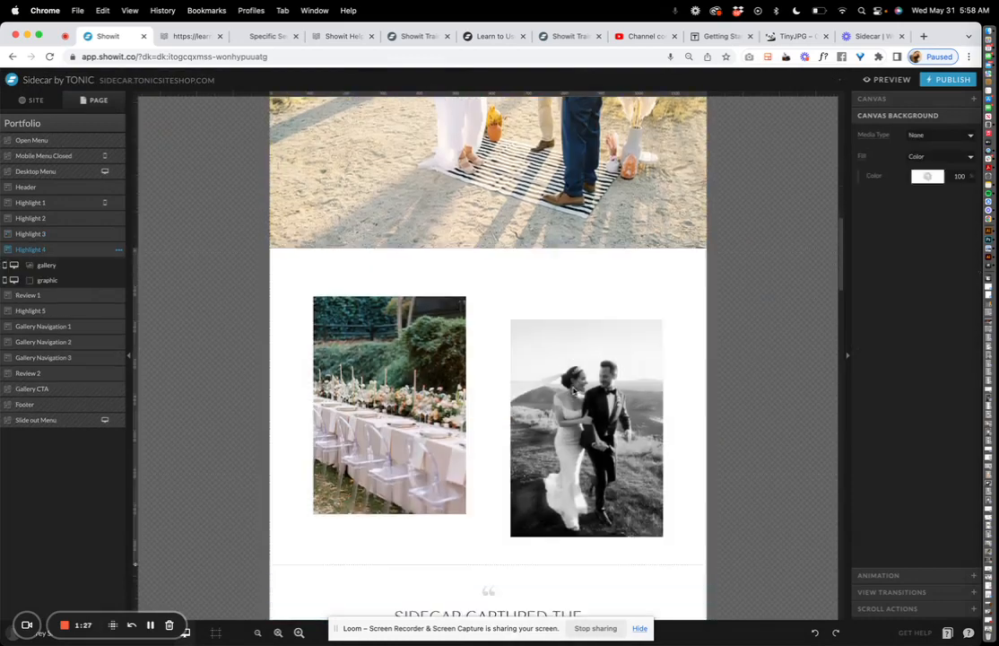
scroll(573, 390, "down", 10)
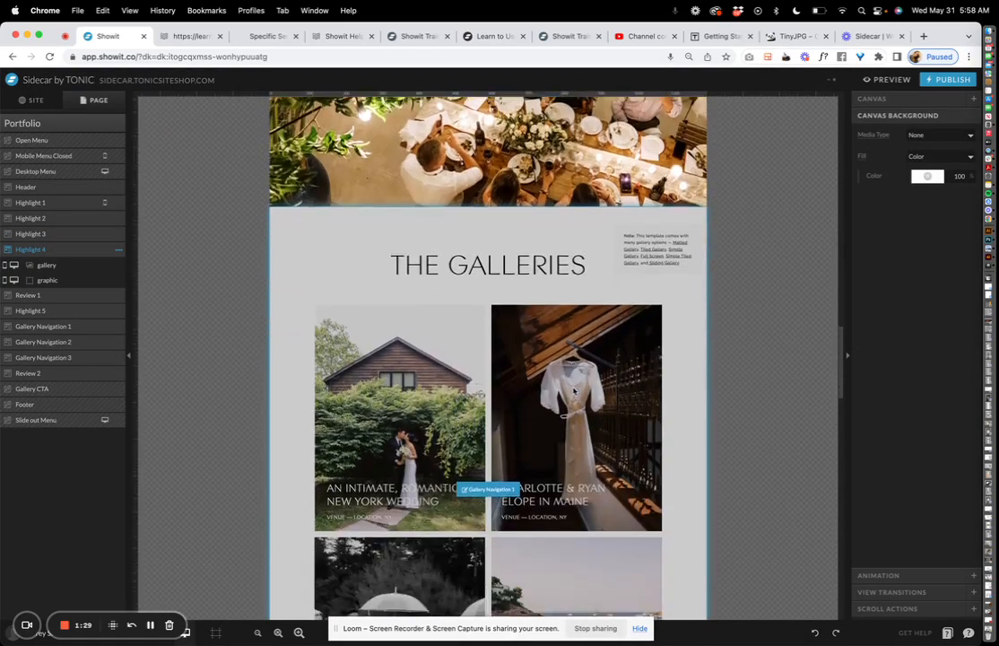
scroll(574, 390, "down", 12)
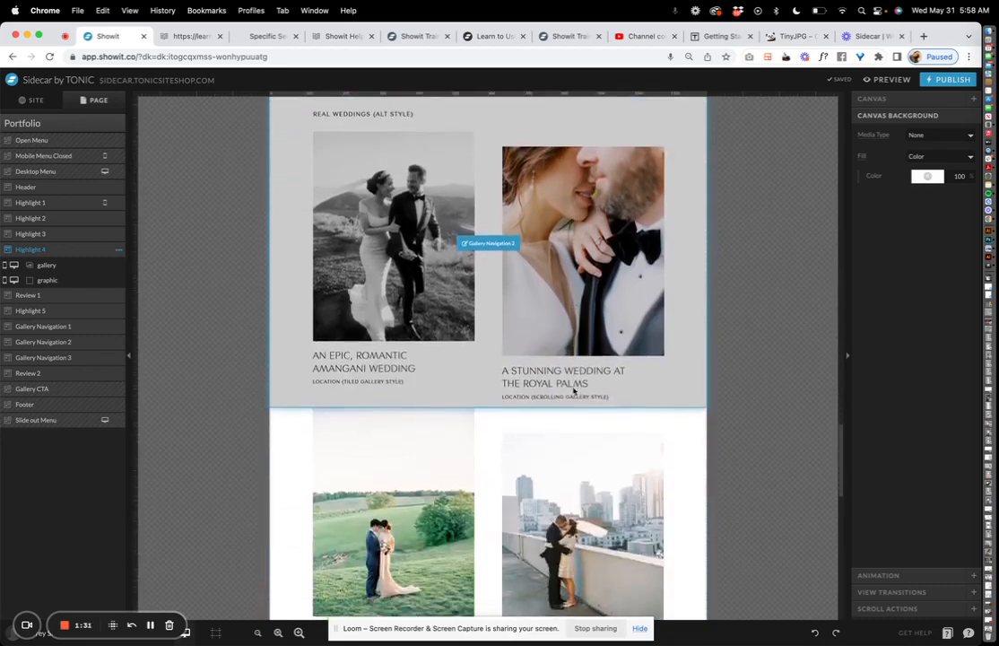
scroll(574, 390, "up", 12)
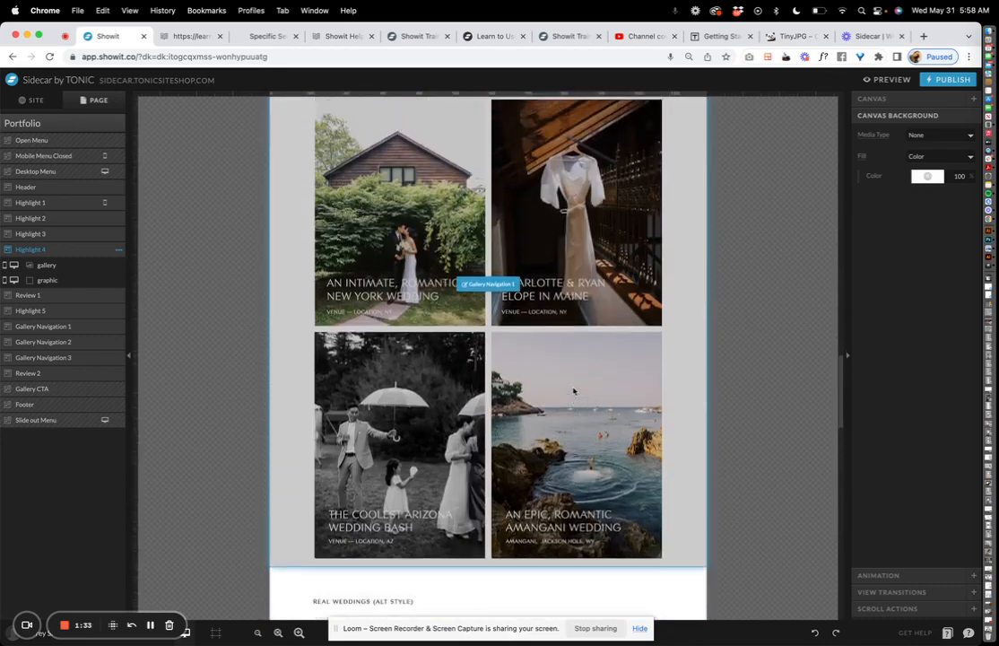
scroll(574, 390, "down", 5)
left_click(574, 390)
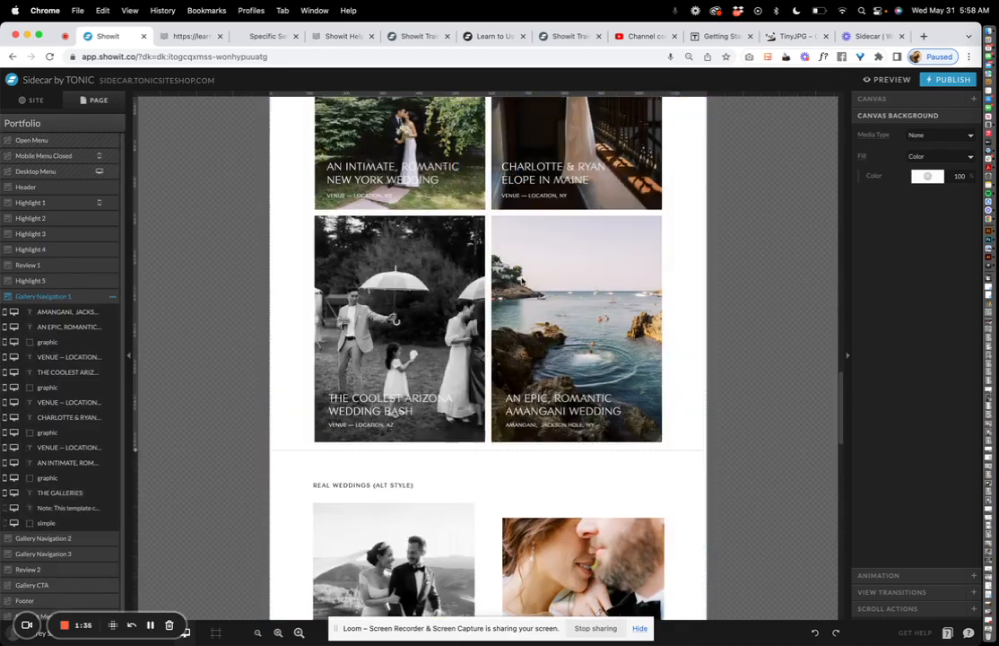
- Look over the Real Weddings (Alt Style) section and select the Gallery Navigation 2 canvas
scroll(538, 340, "down", 5)
scroll(522, 281, "down", 3)
left_click(522, 281)
scroll(522, 281, "up", 5)
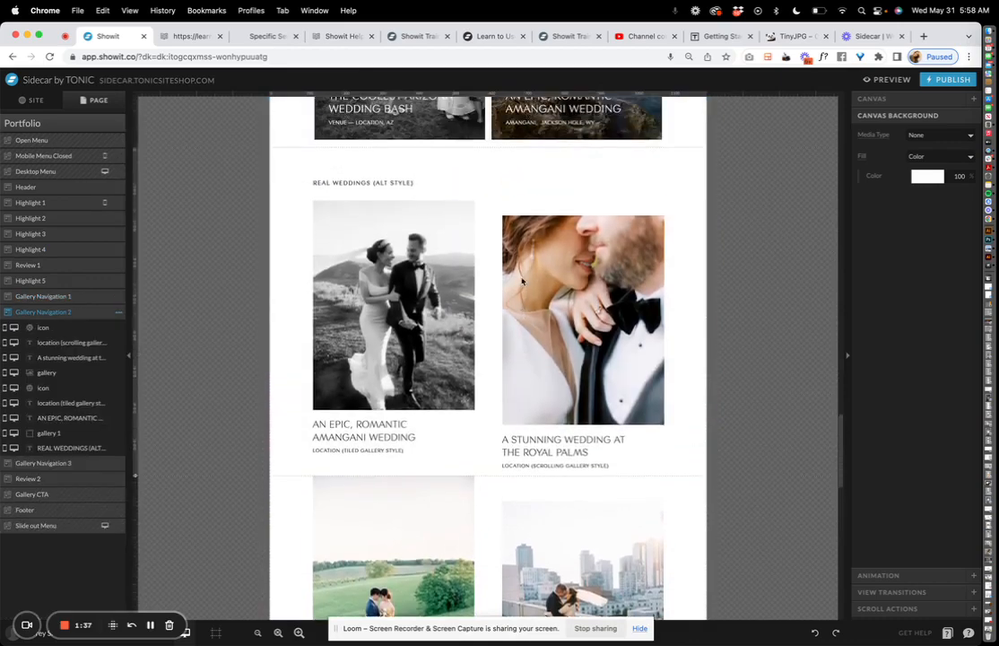
scroll(394, 457, "down", 2)
scroll(584, 248, "up", 7)
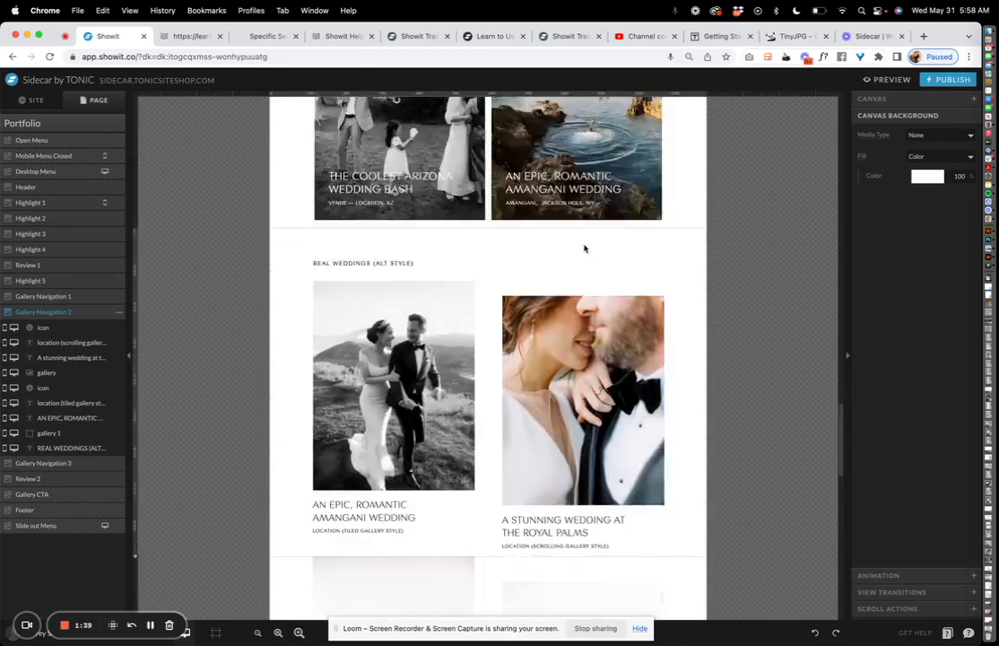
- Check the image swap choices for the hanging wedding dress picture in Gallery Navigation 1 without replacing it, and select its overlaid title text
left_click(581, 246)
left_click(613, 228)
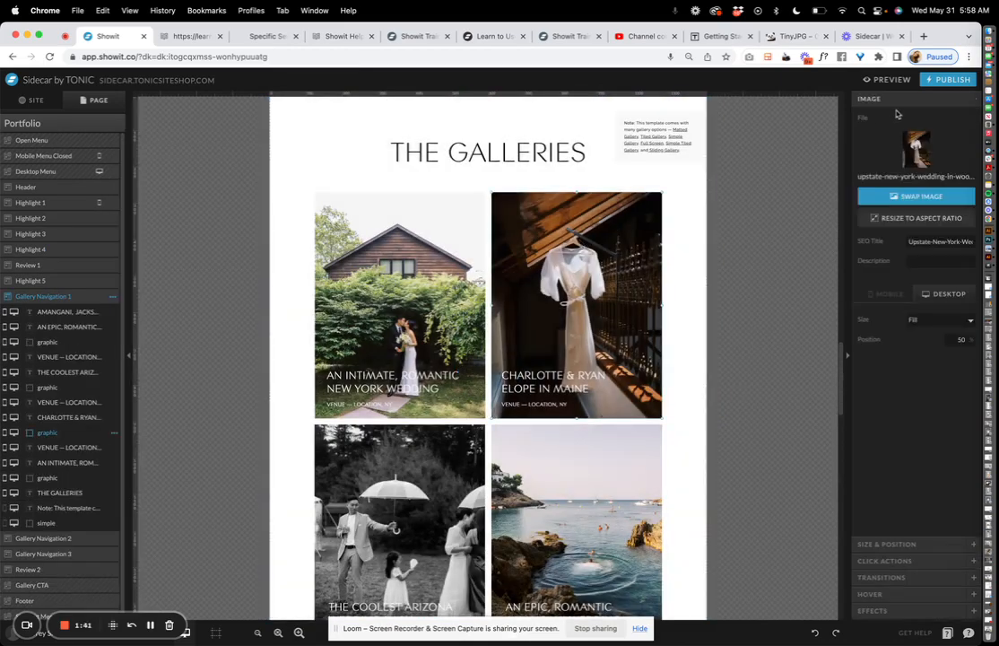
left_click(916, 150)
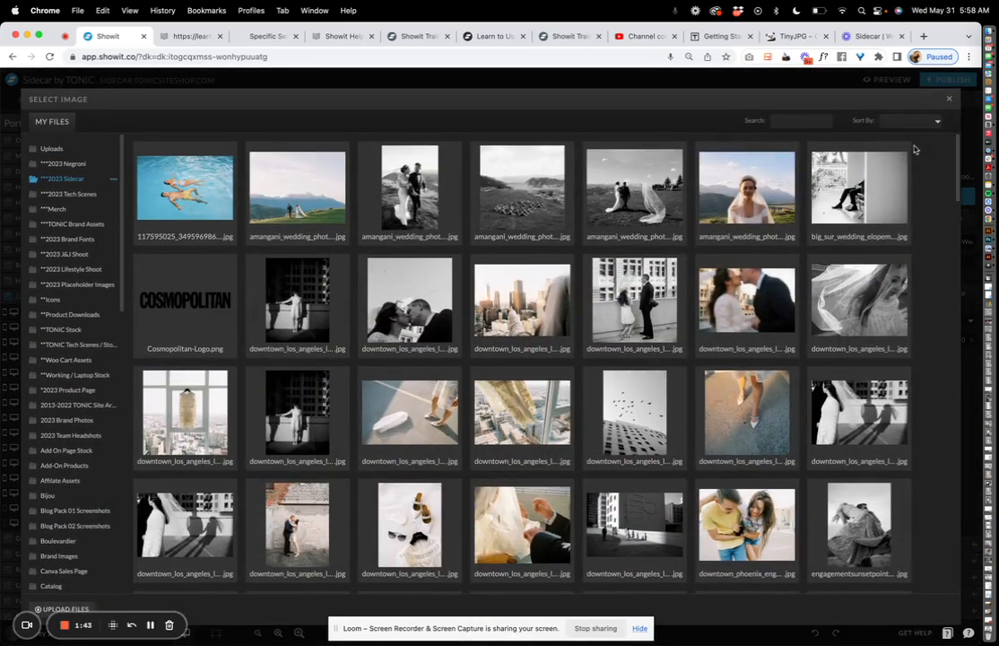
left_click(949, 101)
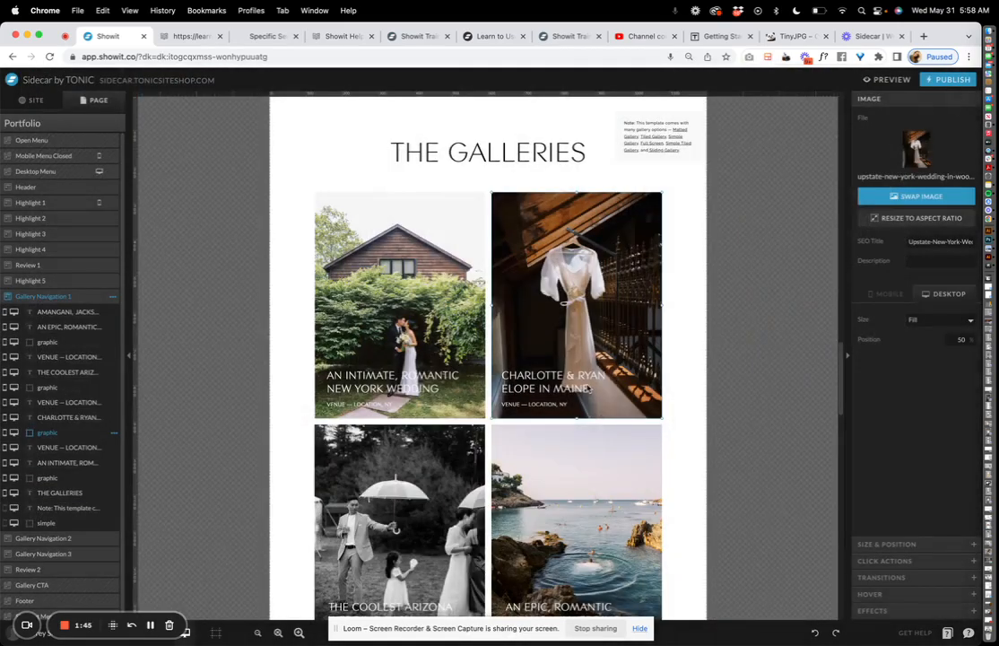
left_click(589, 388)
scroll(588, 385, "down", 10)
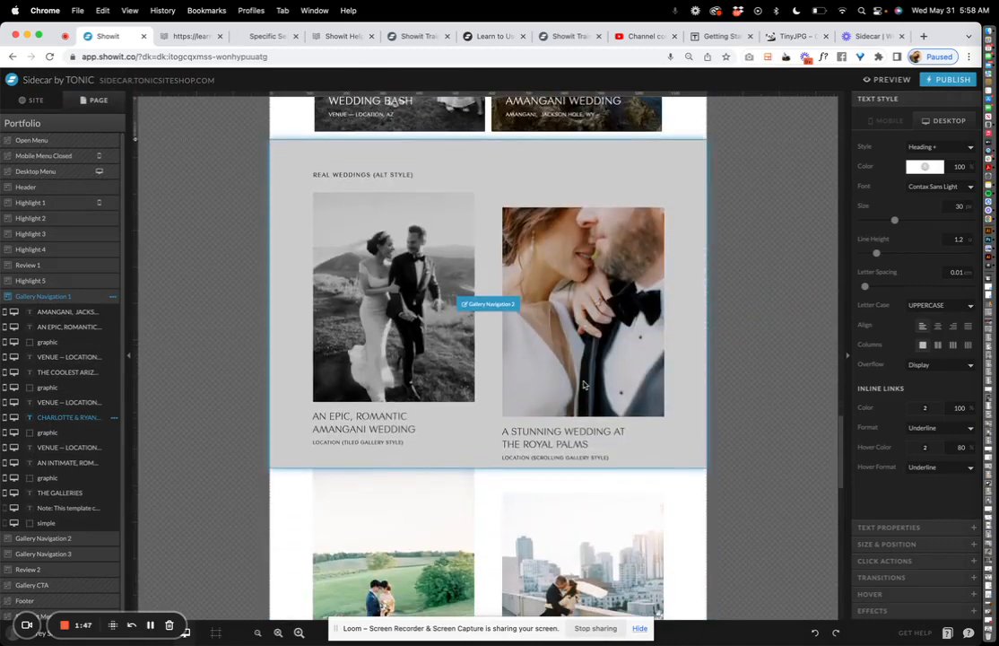
- Select the picture of the couple on the rooftop in the Gallery Navigation 3 canvas
left_click(583, 385)
scroll(584, 385, "down", 5)
left_click(603, 381)
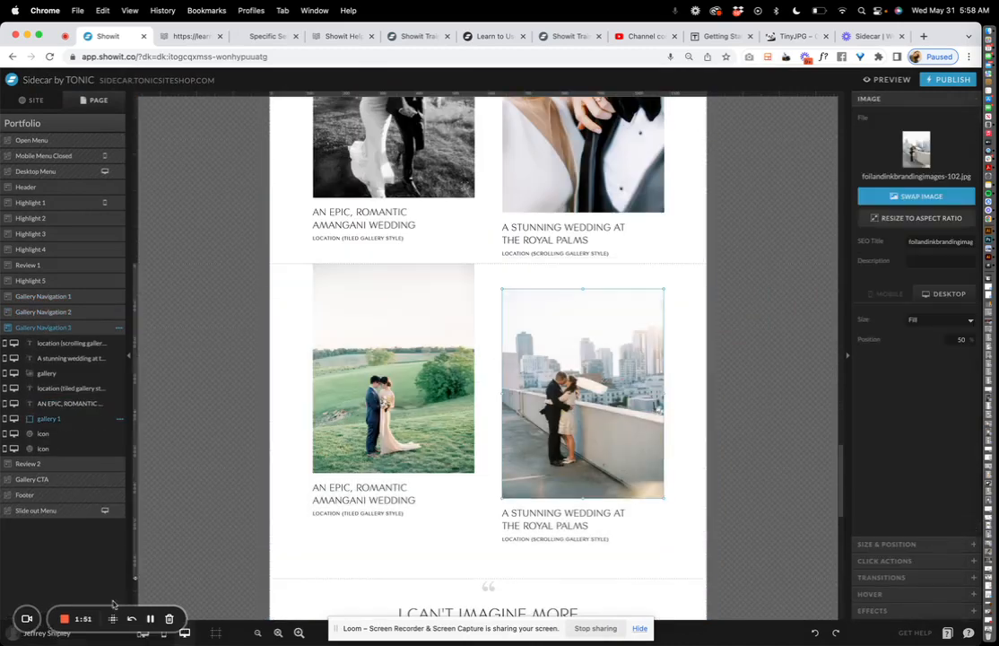
- Duplicate the whole Gallery Navigation 3 canvas and undo the duplication
left_click_drag(111, 602, 208, 370)
left_click(305, 293)
left_click(119, 328)
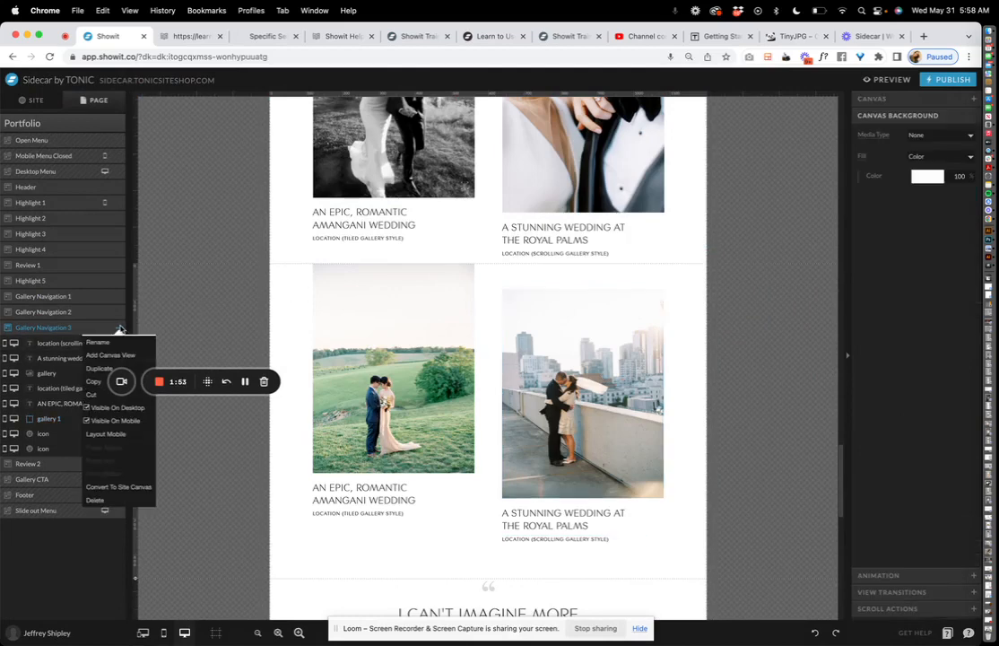
left_click(94, 370)
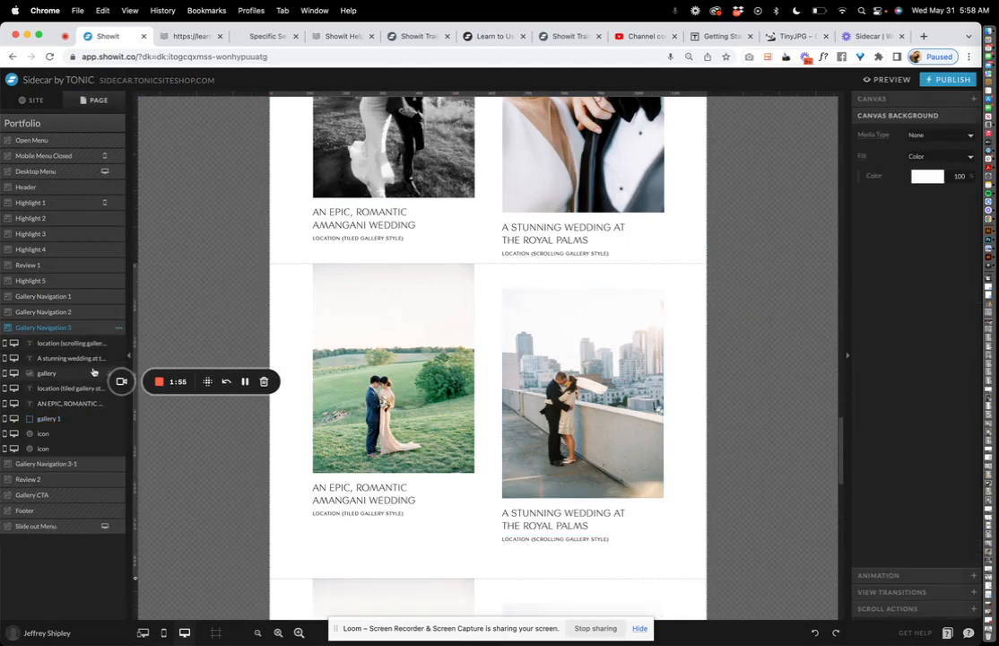
scroll(428, 317, "down", 5)
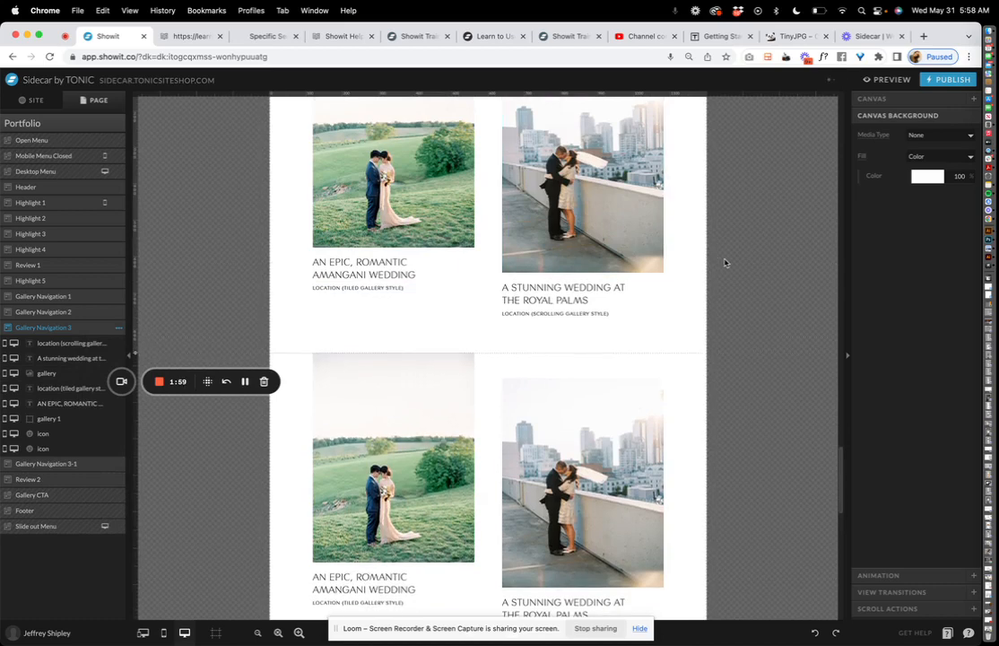
key("super+z")
- Try duplicating the Gallery Navigation 3 canvas once more
left_click(318, 241)
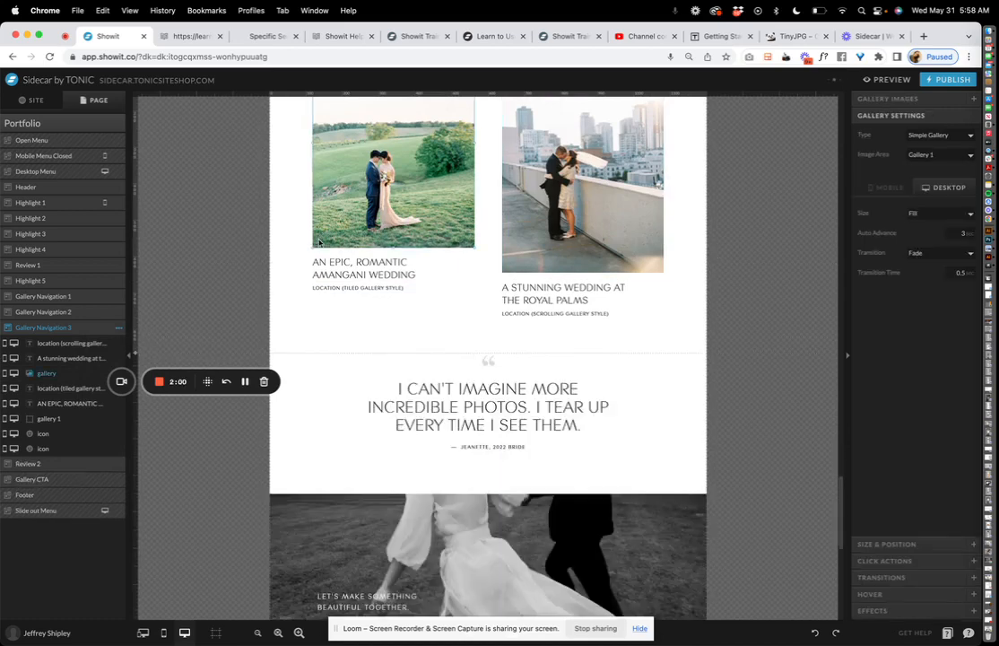
right_click(117, 328)
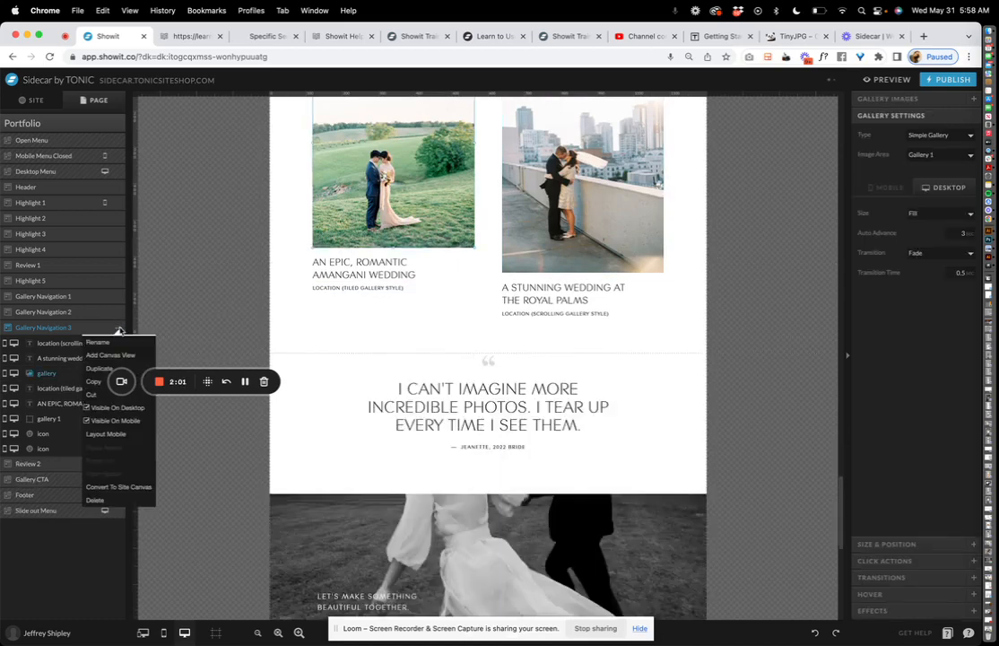
left_click(94, 369)
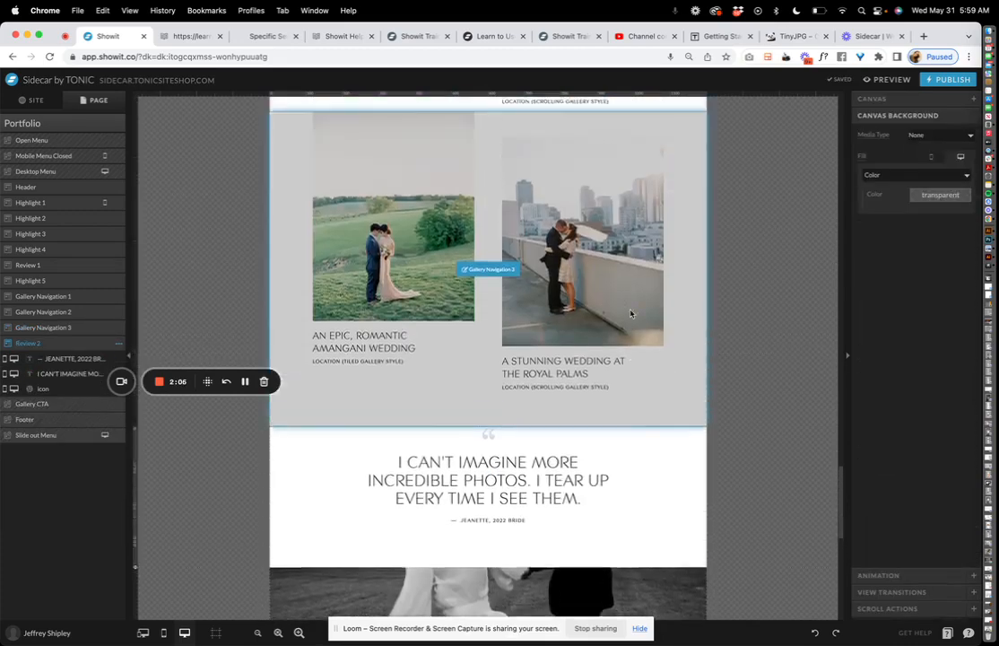
- Select the "An Intimate, Romantic New York Wedding" title in Gallery Navigation 1 and show its click action link settings
left_click(631, 313)
scroll(630, 313, "up", 3)
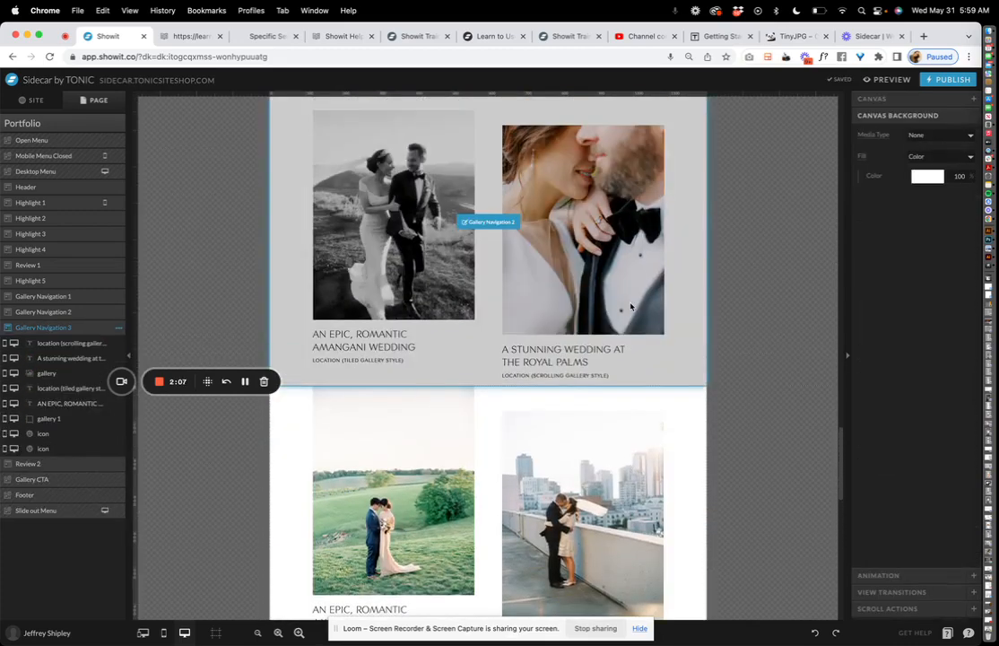
left_click(439, 222)
scroll(448, 337, "up", 1)
scroll(428, 240, "up", 5)
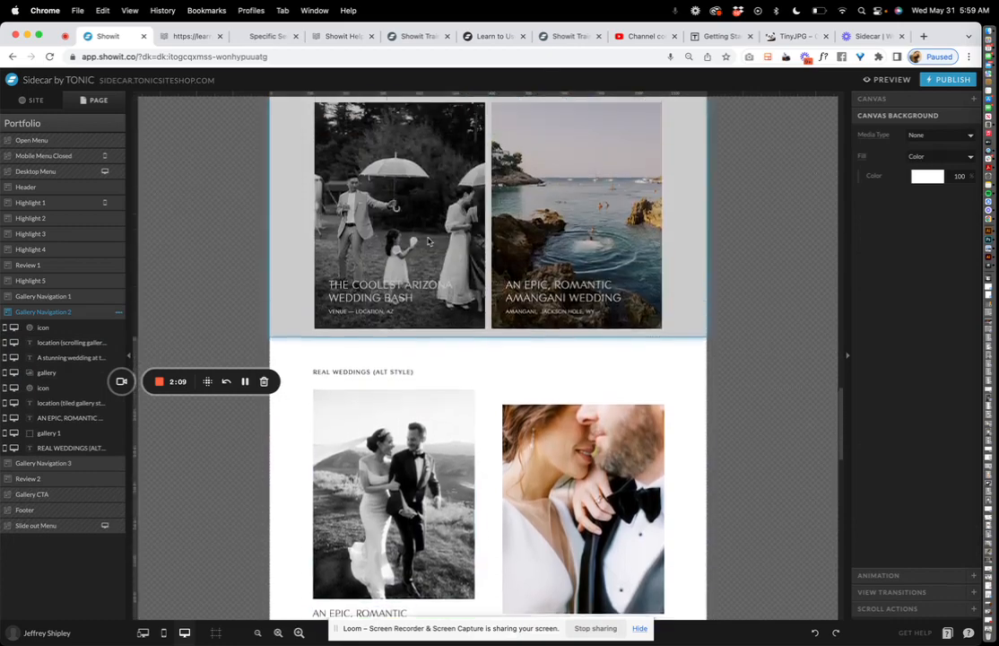
left_click(421, 242)
scroll(420, 244, "up", 2)
scroll(422, 242, "up", 3)
left_click(421, 363)
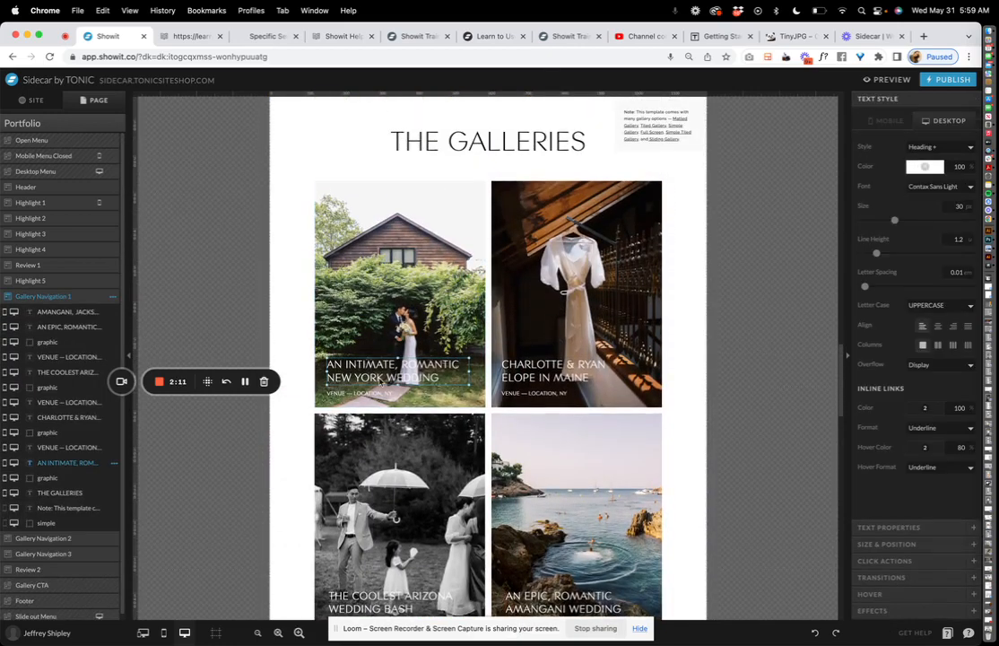
left_click(920, 563)
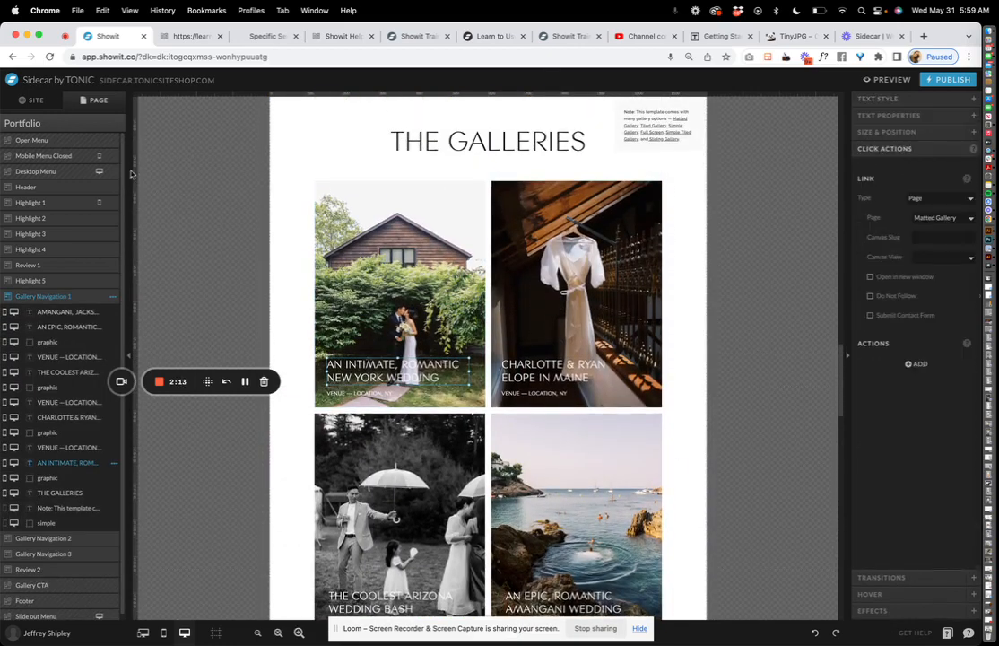
- Open the Portfolio Simple page and the Matted Gallery page, and examine their header, vendor and gallery sections
left_click(36, 99)
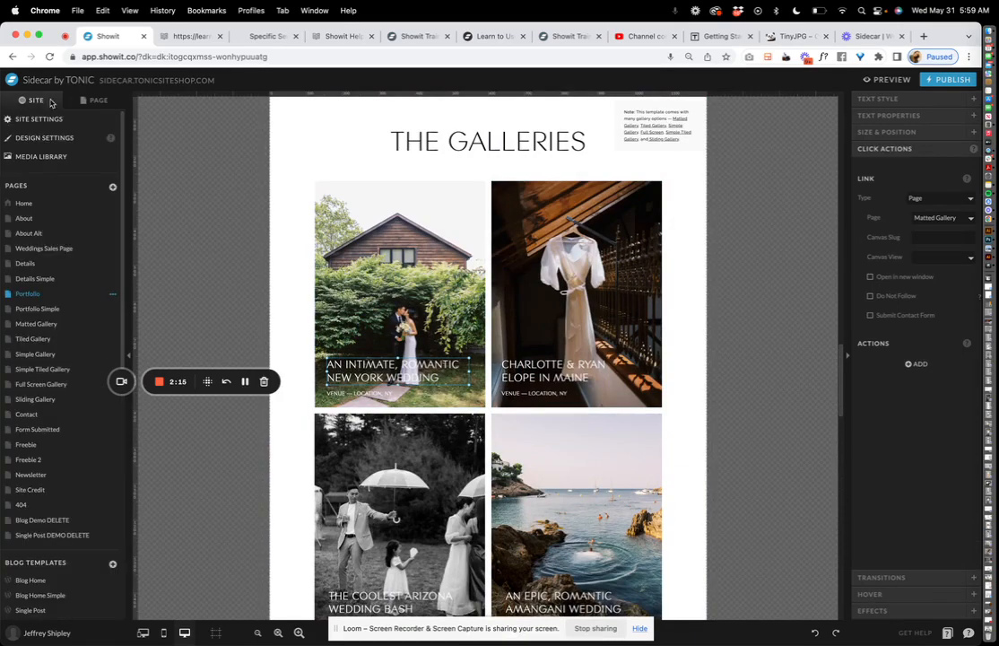
left_click(38, 309)
scroll(422, 224, "up", 10)
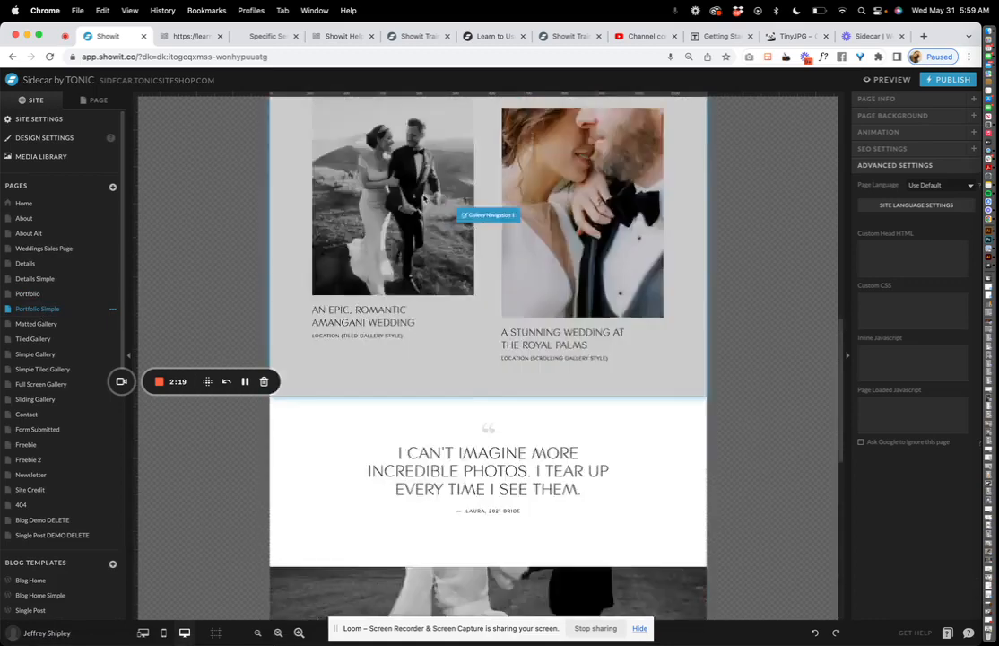
left_click(55, 323)
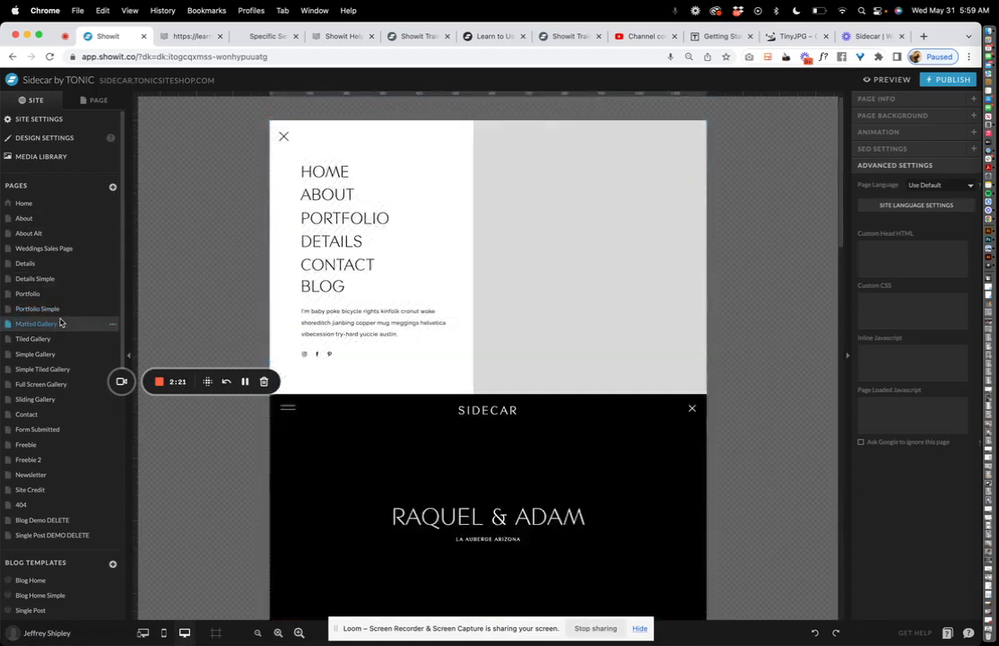
scroll(642, 318, "down", 8)
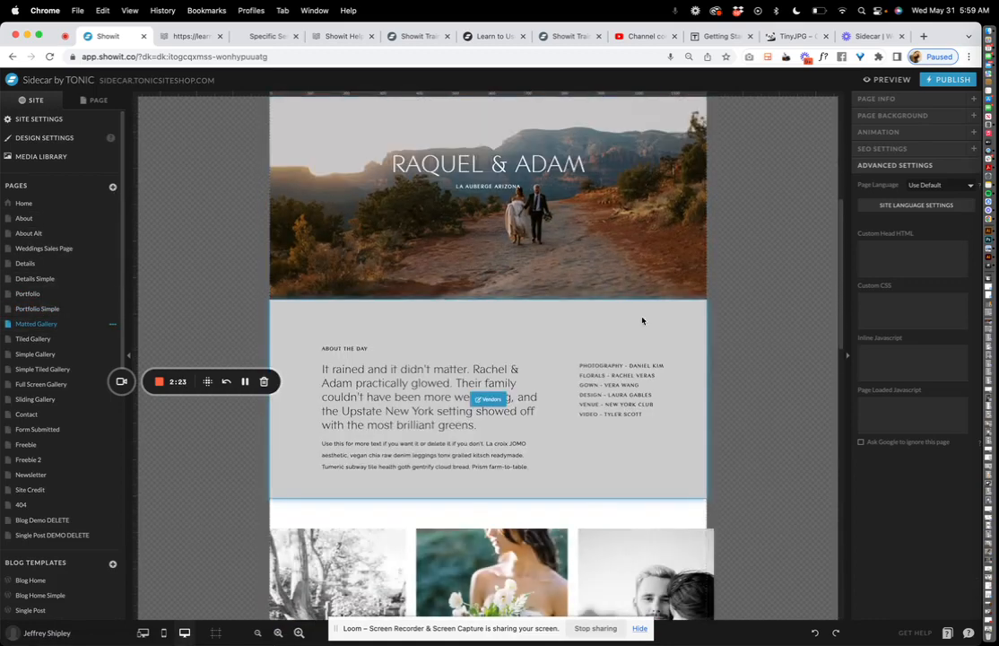
scroll(642, 320, "down", 5)
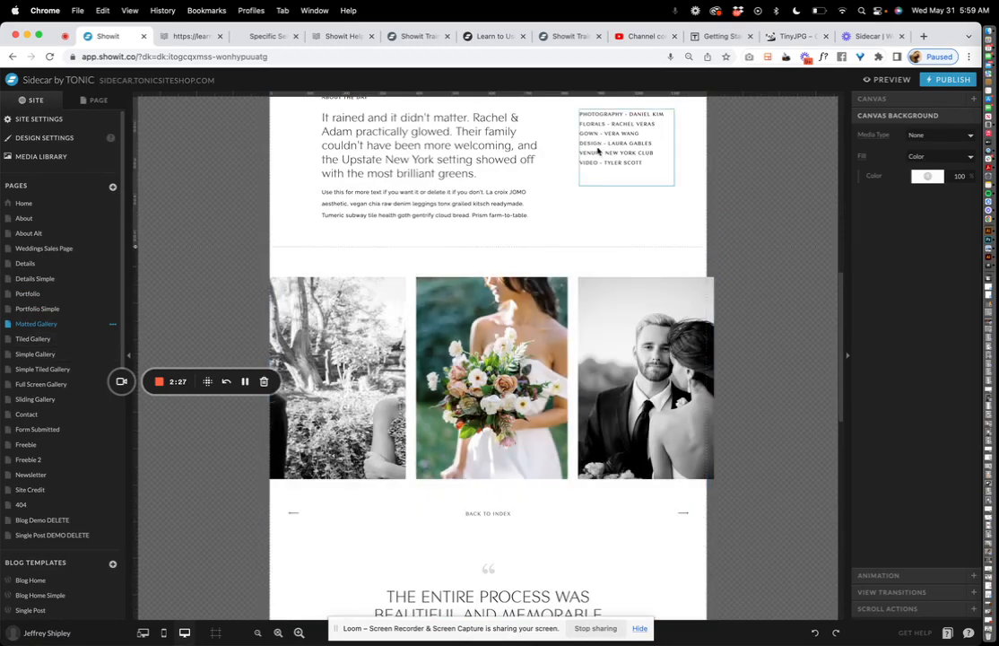
scroll(597, 151, "up", 5)
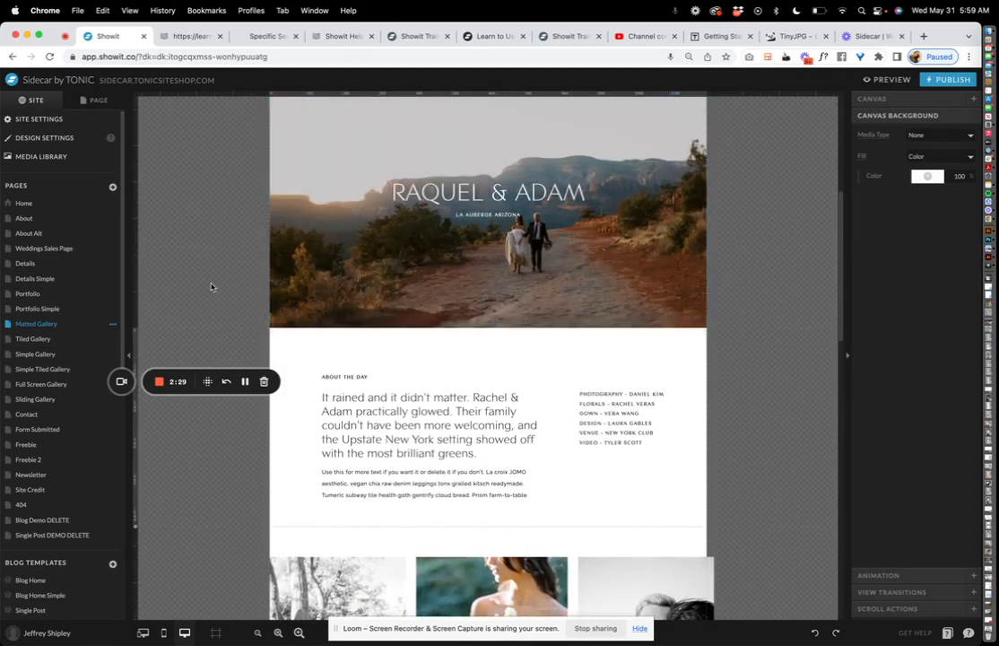
- Open the Tiled Gallery page, try entering a new page name for it, and cancel the rename
left_click(45, 340)
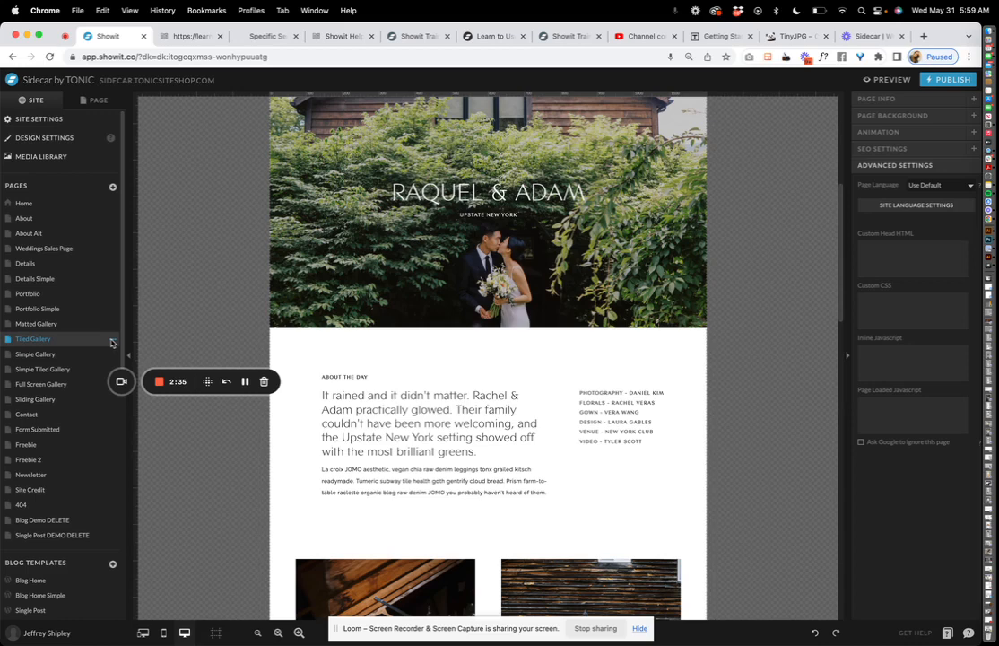
left_click(112, 341)
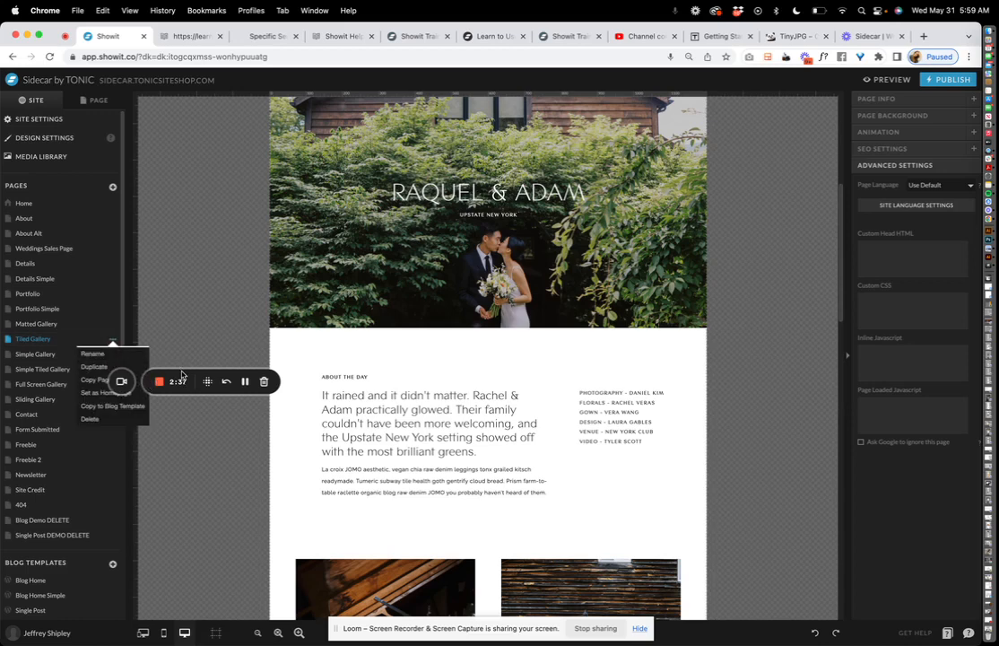
left_click_drag(182, 375, 312, 240)
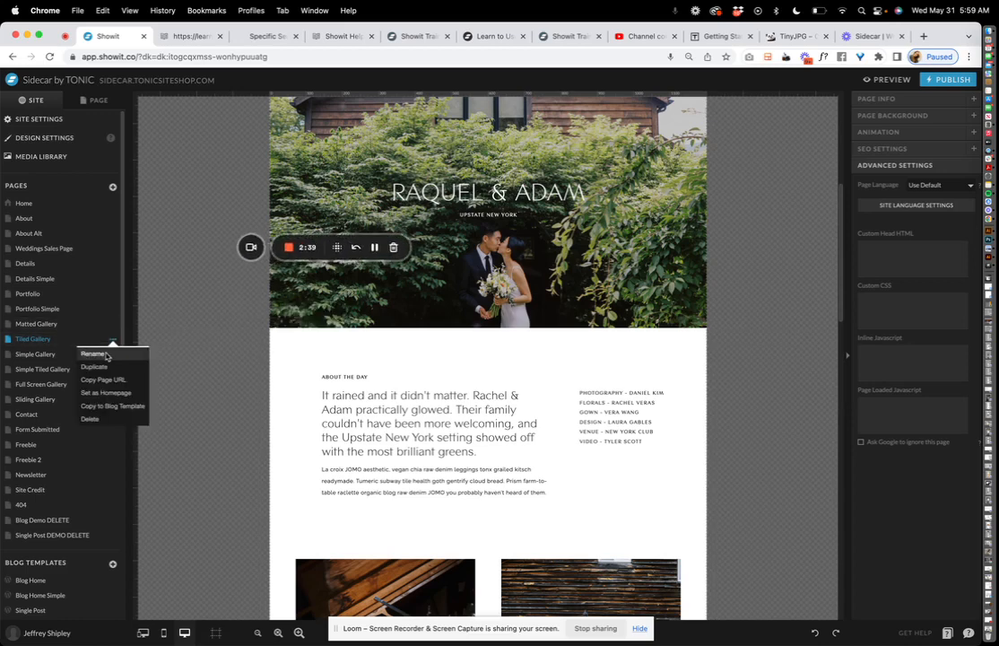
left_click(95, 354)
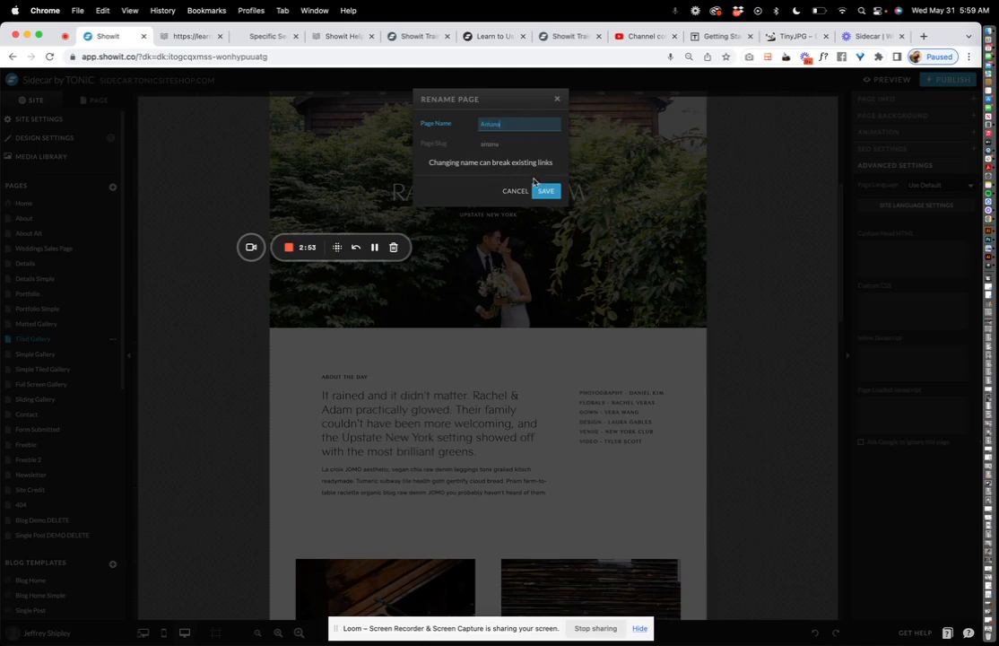
left_click(515, 191)
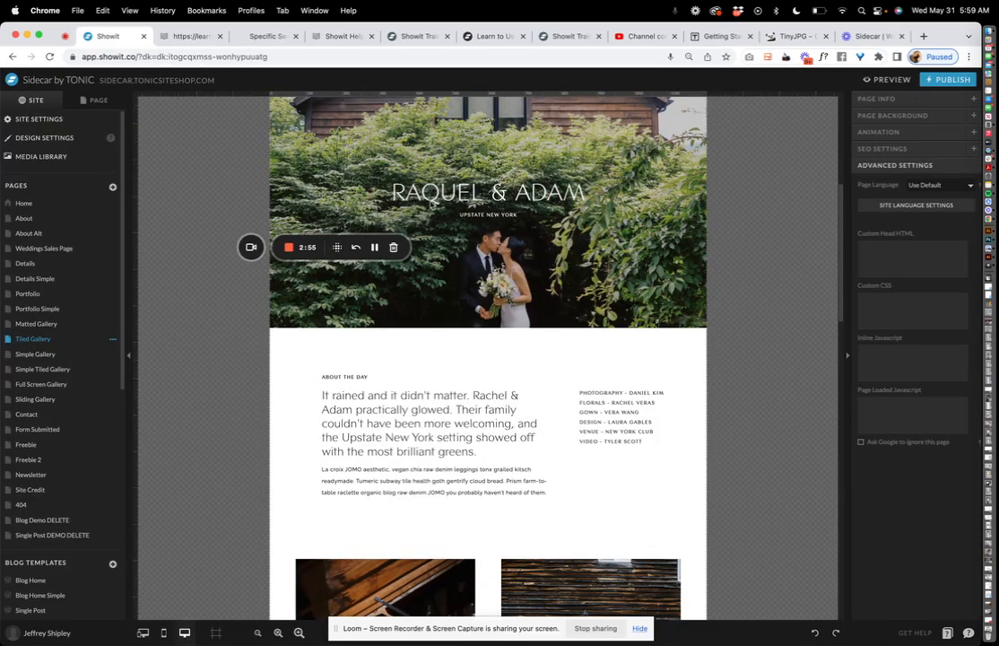
- Replace the Tiled Gallery header title with "AMANGANI WEDING" and undo the text change
double_click(535, 196)
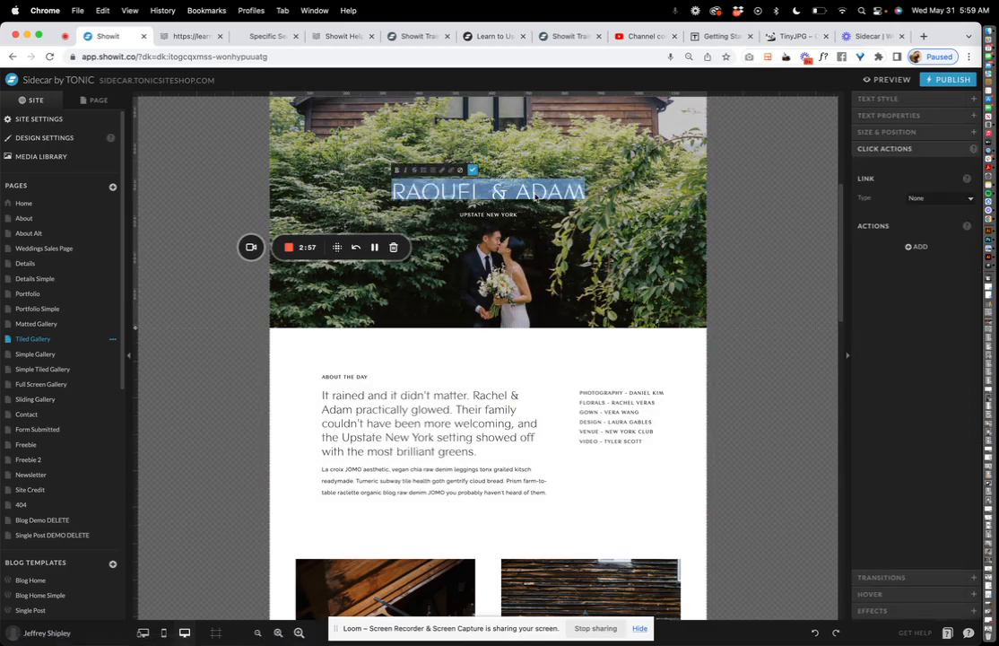
type("AMGANI")
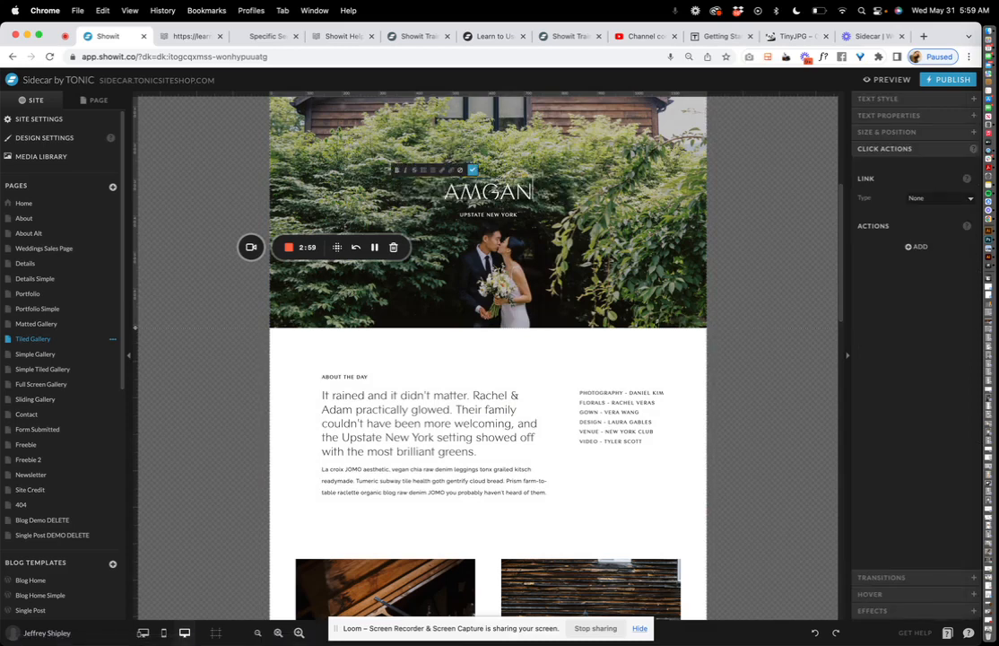
key("BackSpace")
key("BackSpace")
key("BackSpace")
type("NGANI WEDING")
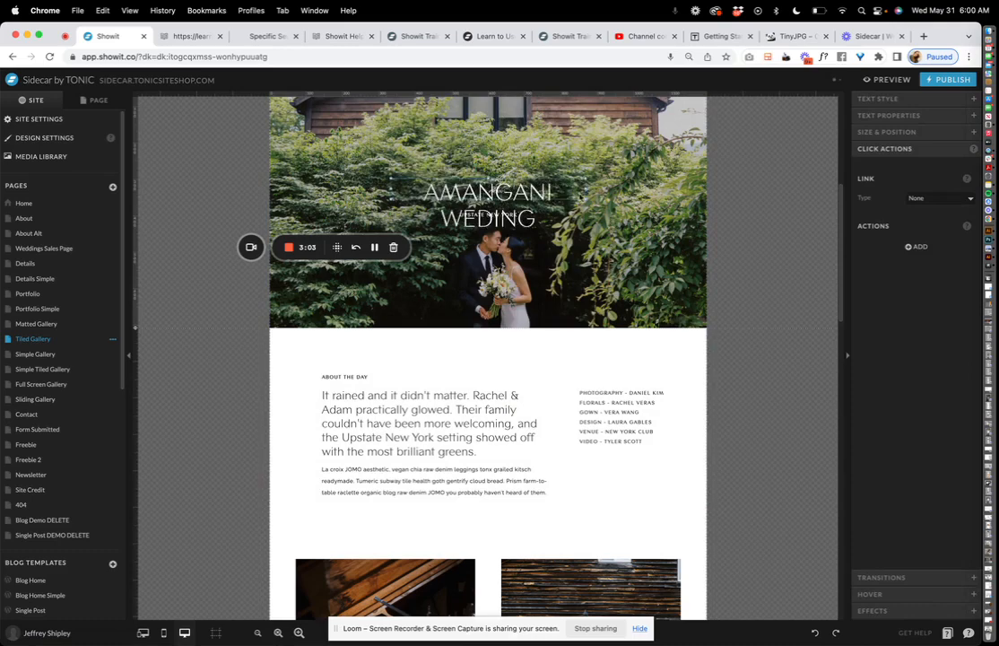
key("super+z")
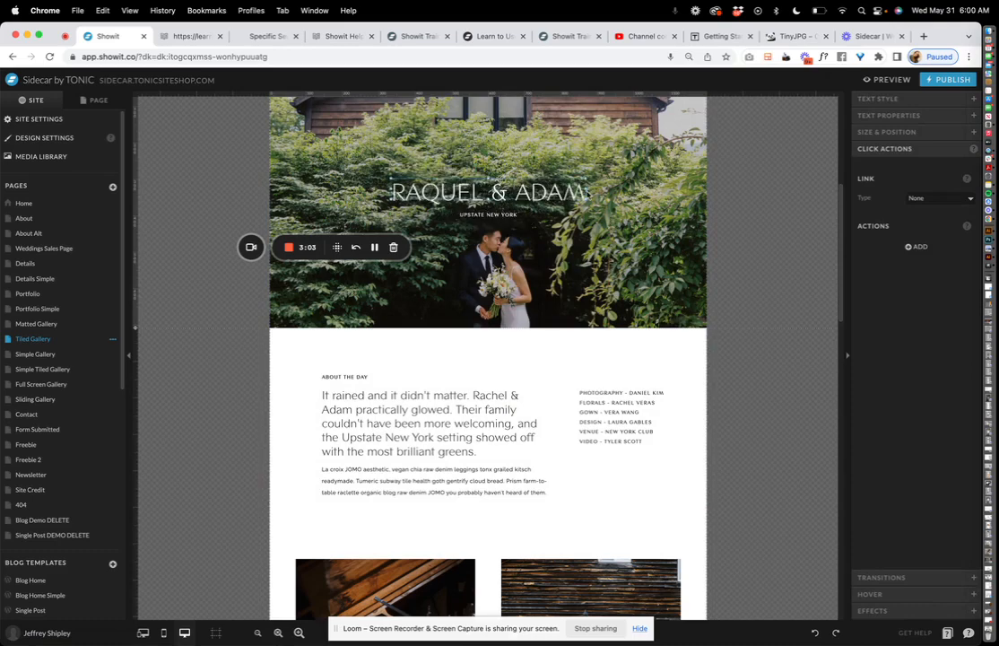
- Try setting a Page-type link on the grouped Amangani wedding image and captions in the Portfolio page's Gallery Navigation 2, and cancel it
left_click(38, 294)
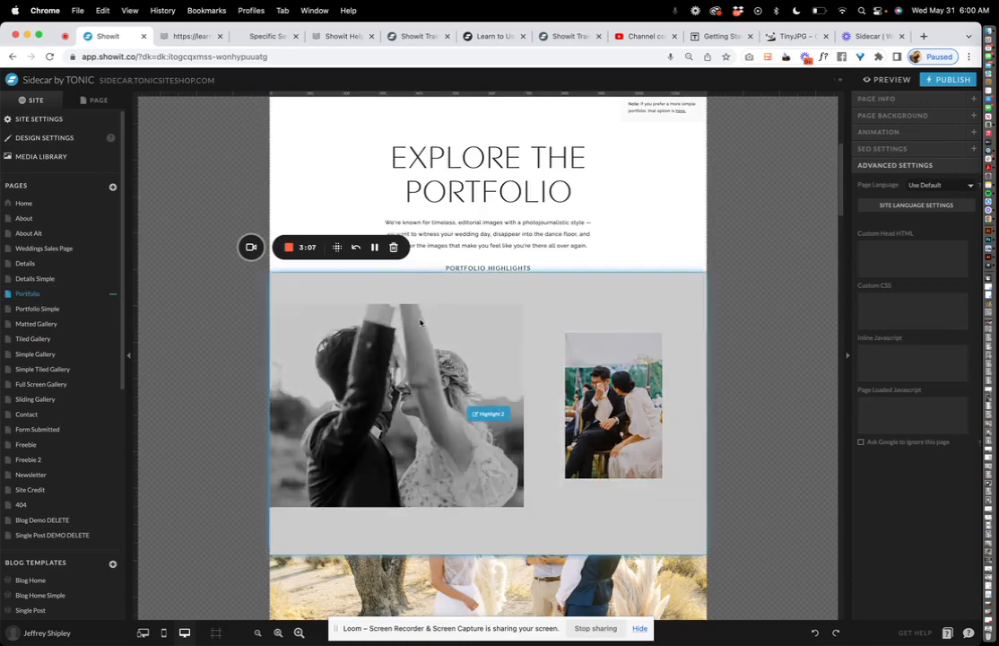
scroll(419, 323, "down", 20)
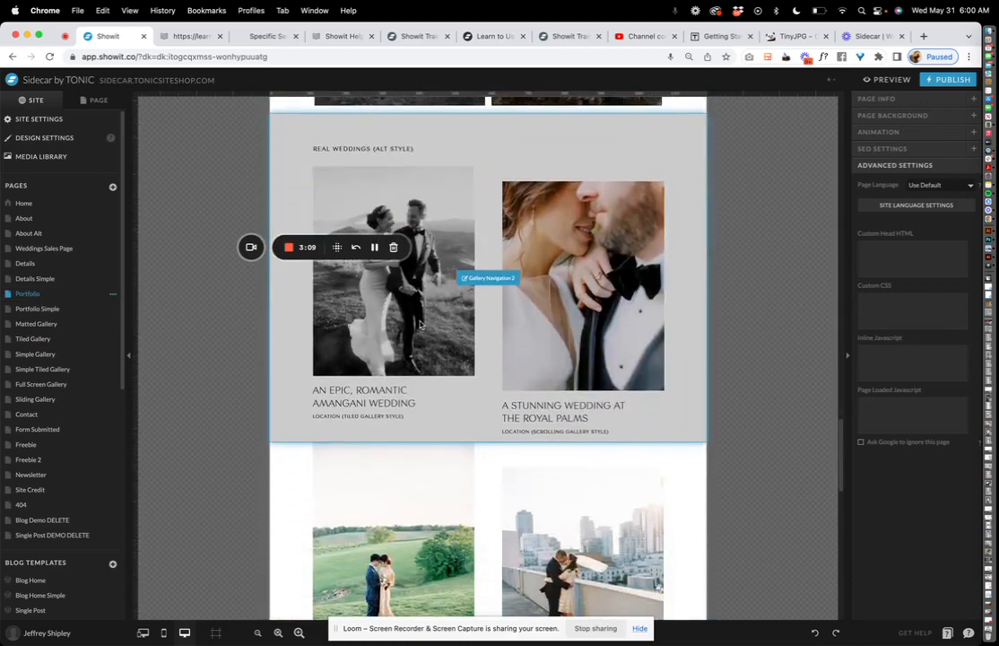
left_click(422, 410)
left_click(347, 350)
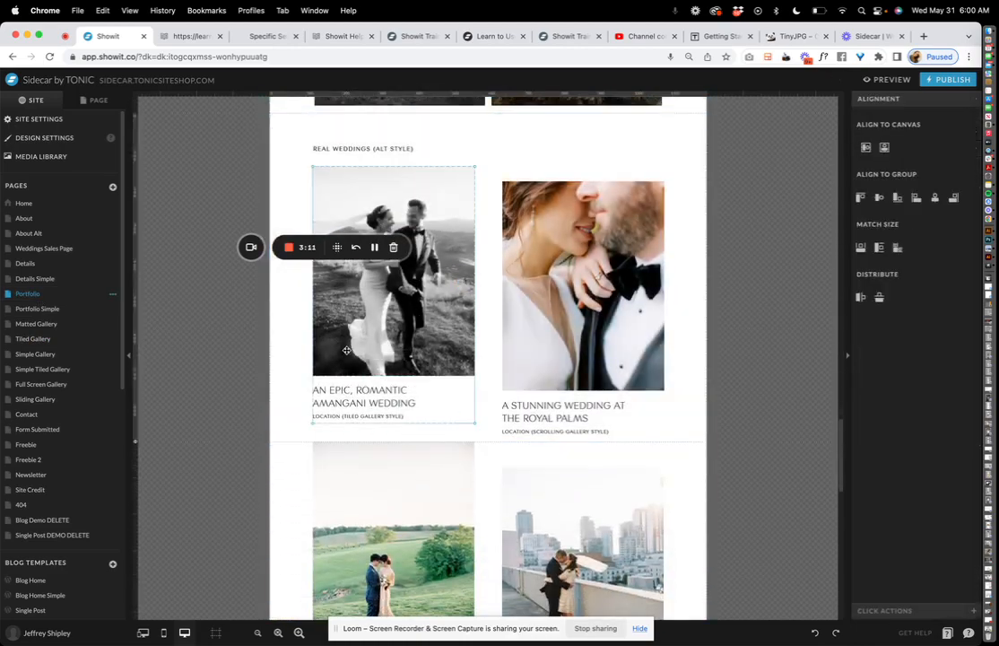
left_click(904, 611)
left_click(888, 135)
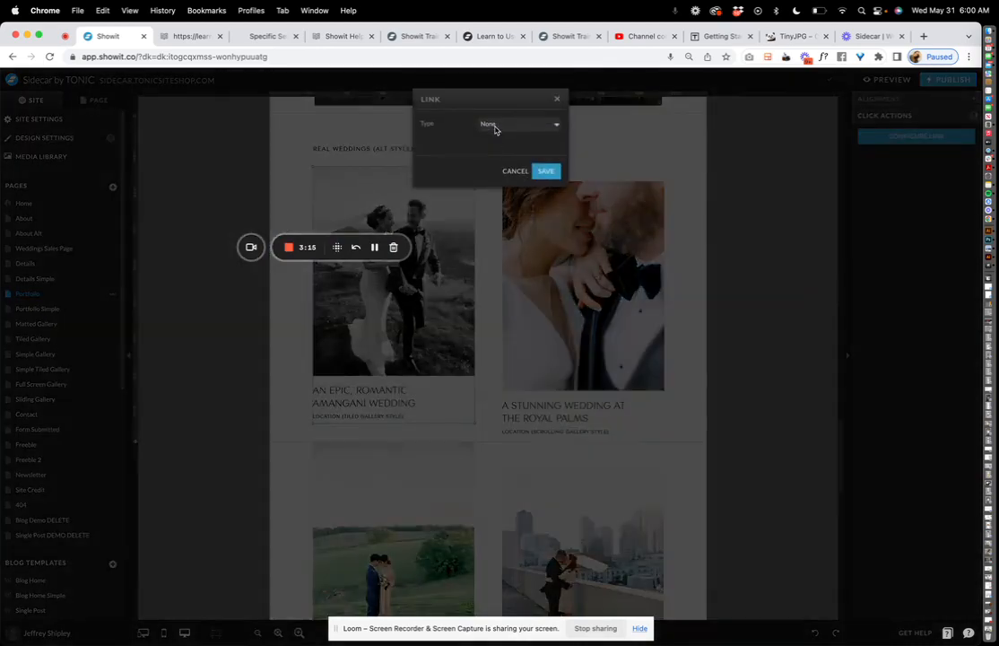
left_click(495, 127)
left_click(492, 136)
left_click(508, 144)
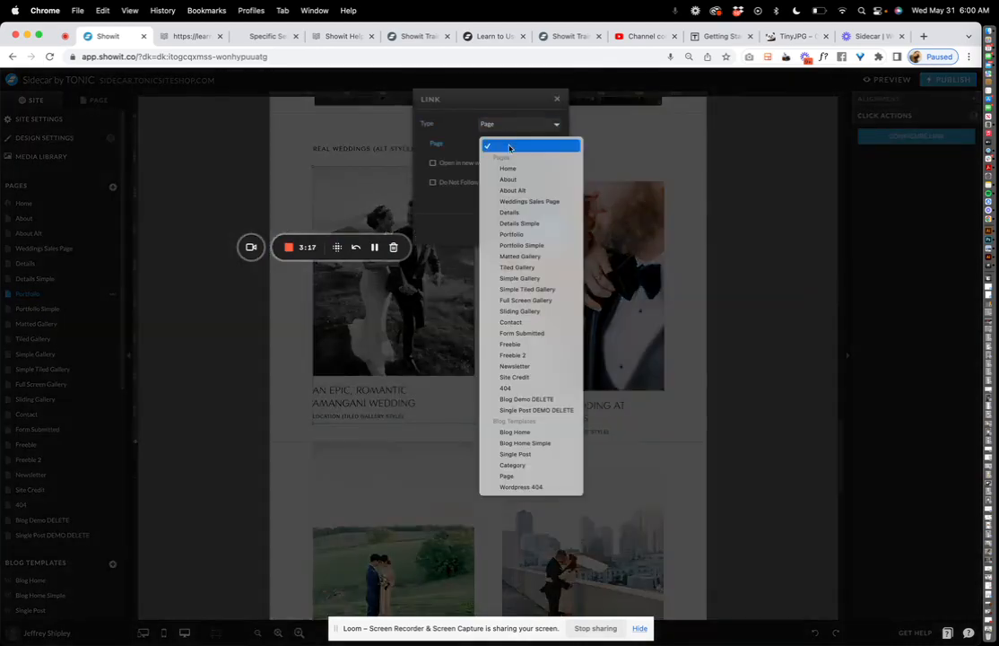
left_click(451, 207)
left_click(514, 230)
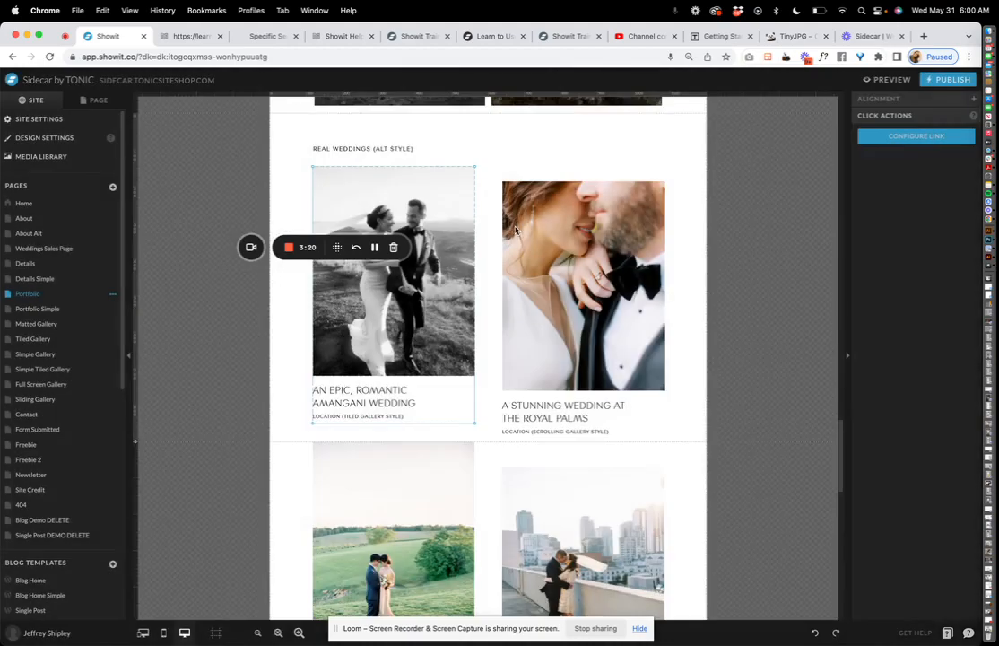
- Duplicate the Tiled Gallery page and try renaming the copy with the couple's names and a country wedding in Bluemont title
left_click(68, 341)
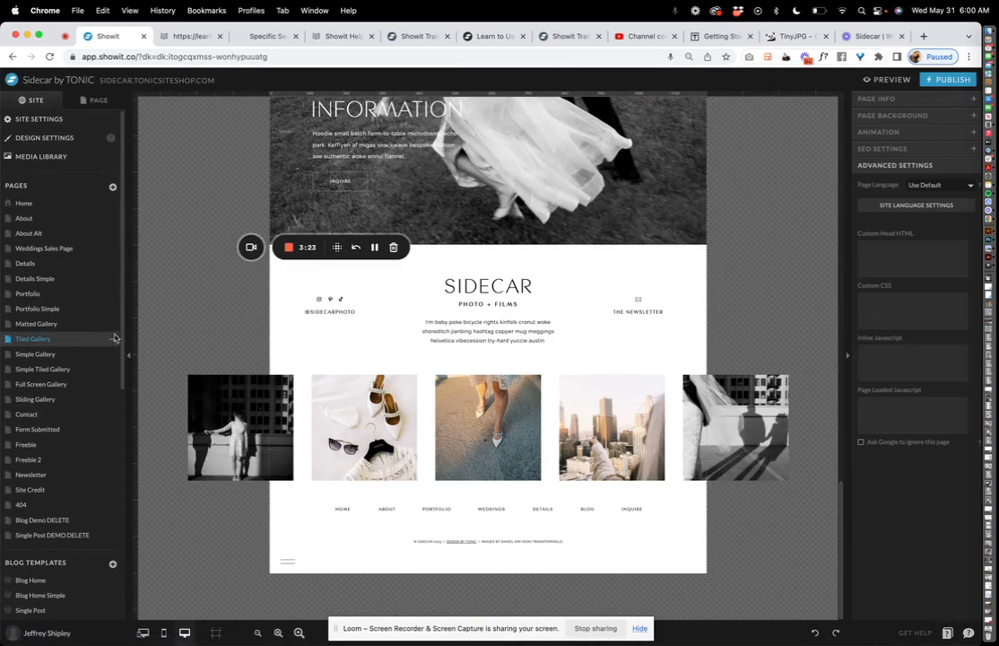
left_click(112, 340)
left_click(96, 366)
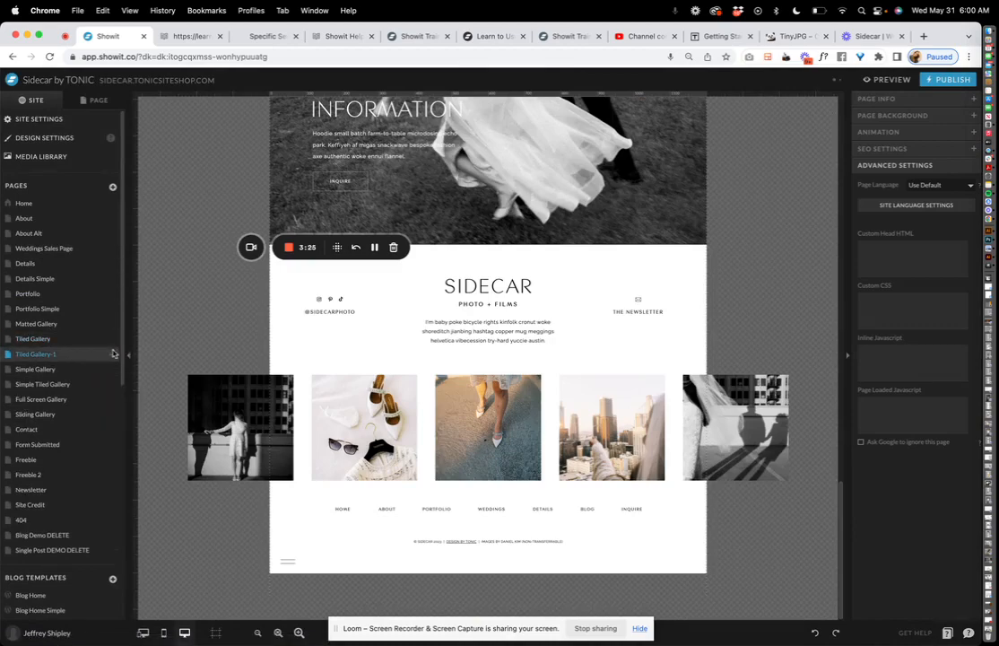
left_click(112, 354)
left_click(93, 369)
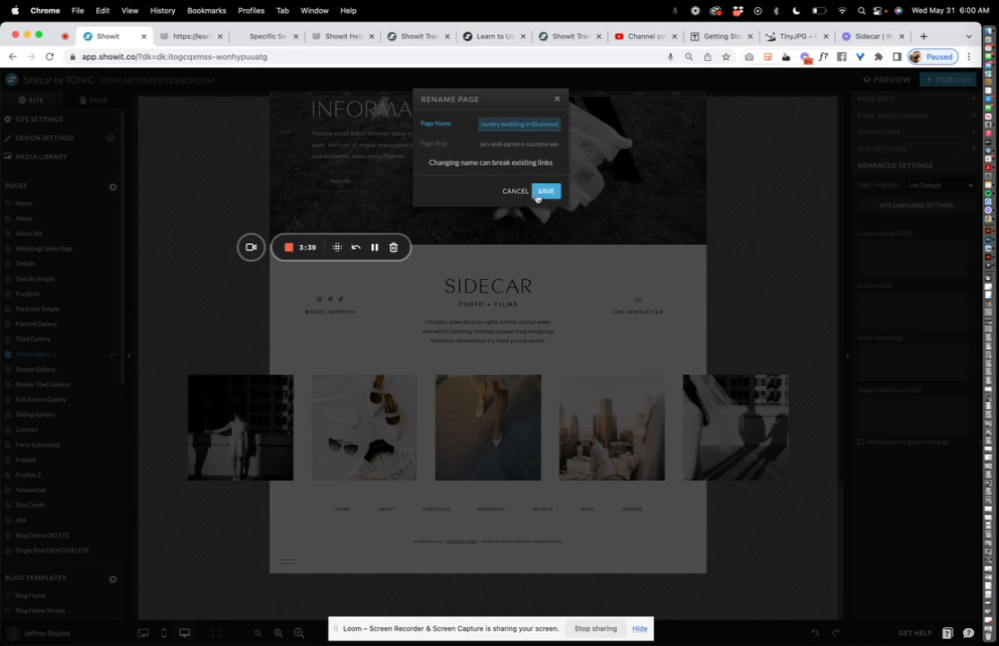
left_click(547, 192)
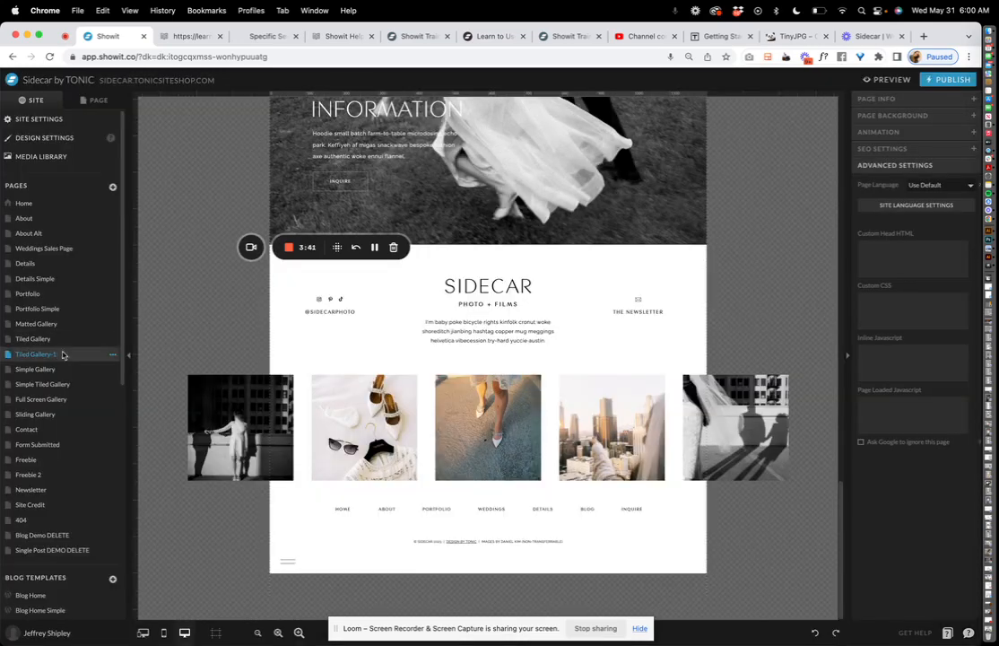
- Delete the duplicated Tiled Gallery page from the site
left_click(113, 357)
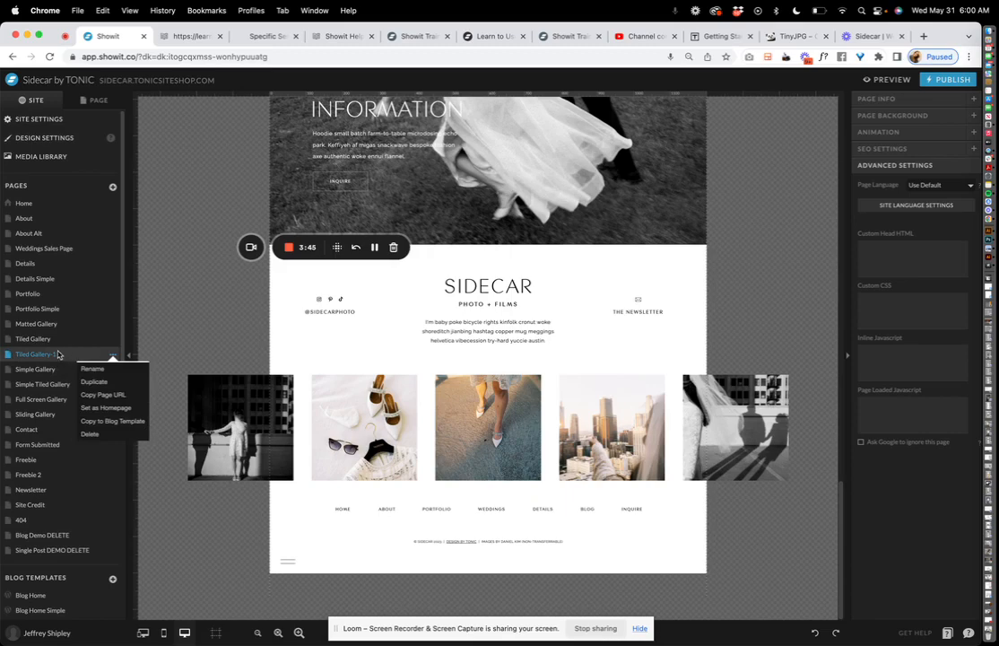
left_click(90, 433)
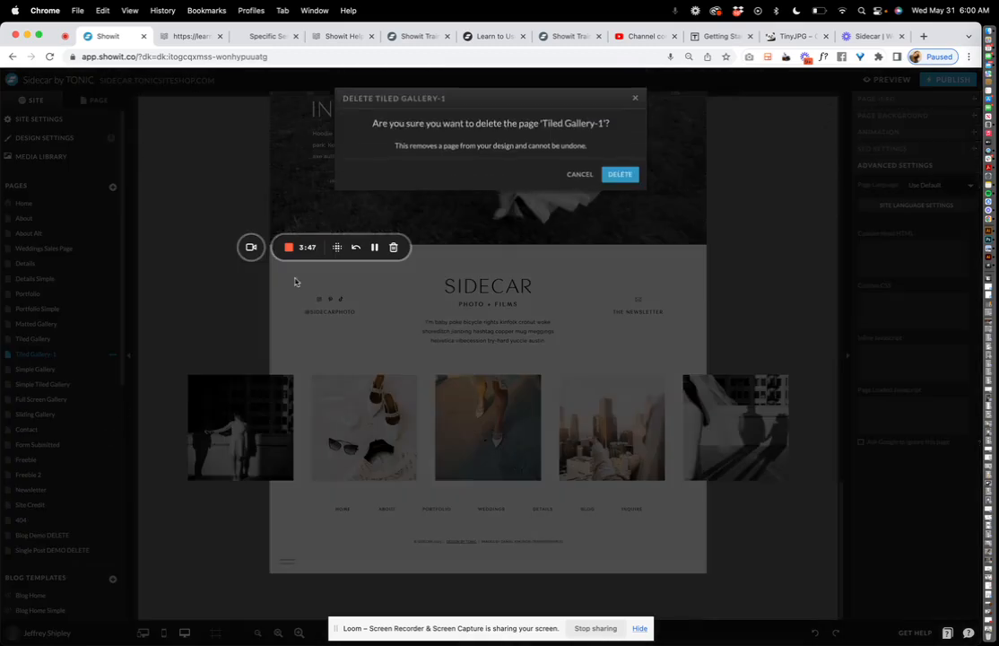
left_click(625, 175)
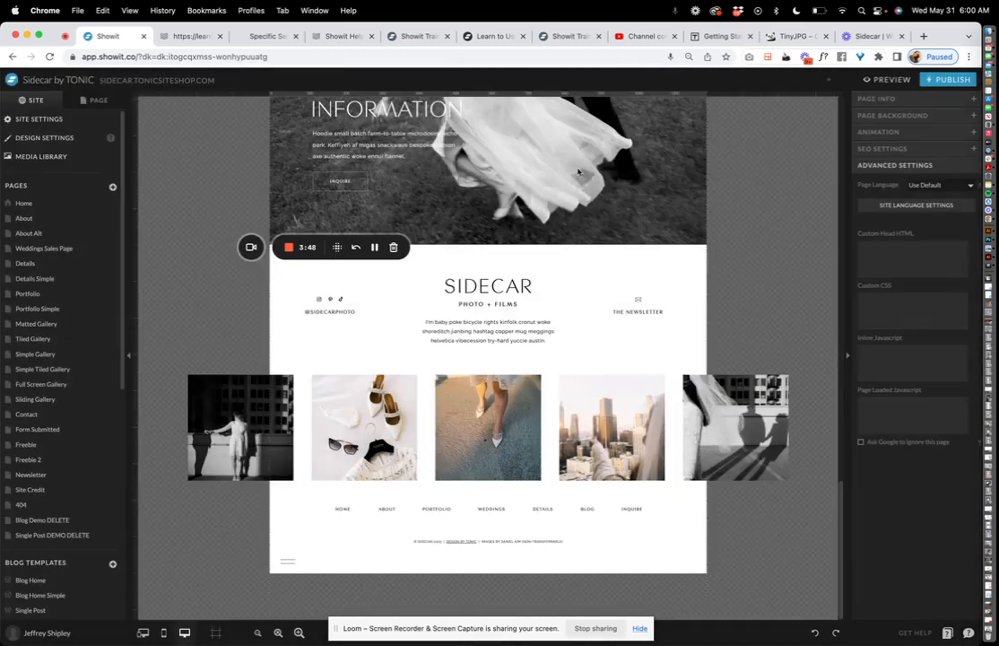
- Open the Matted Gallery page and select the three-image gallery below the About the Day section
left_click(41, 323)
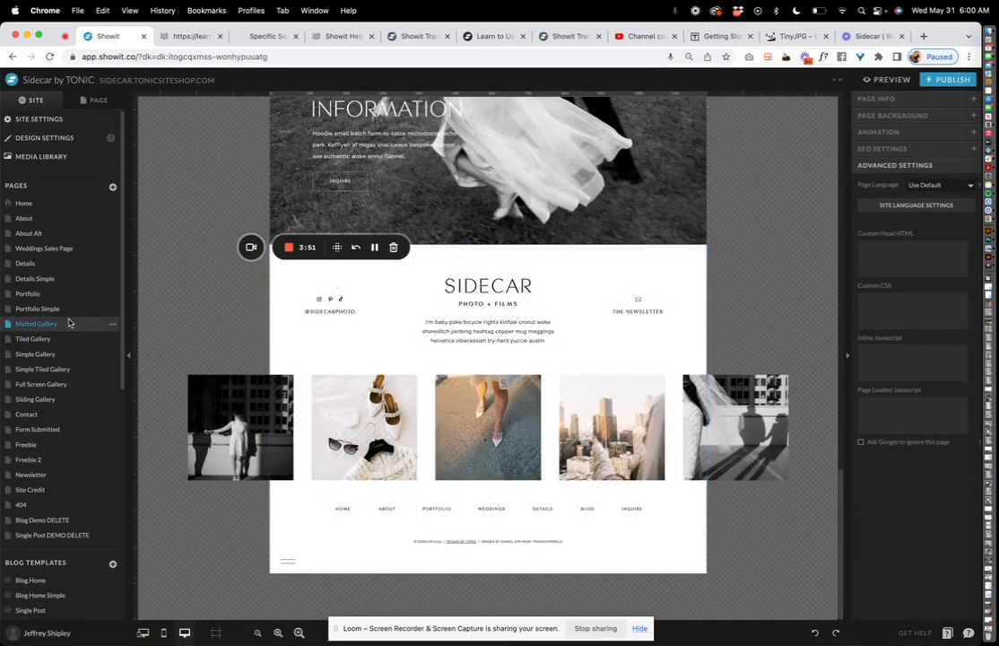
scroll(535, 217, "up", 5)
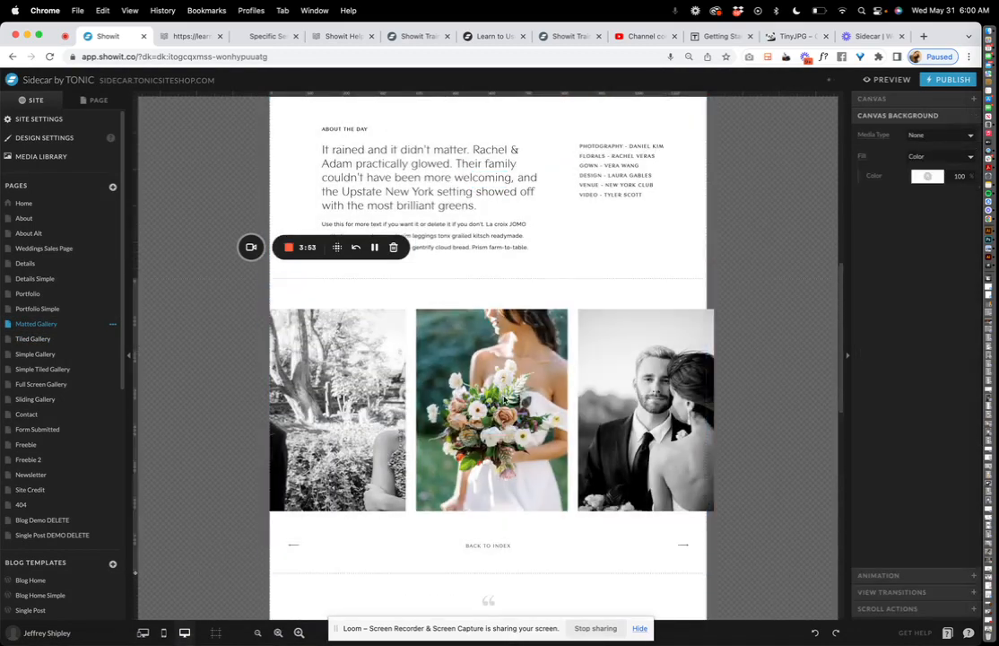
left_click(563, 383)
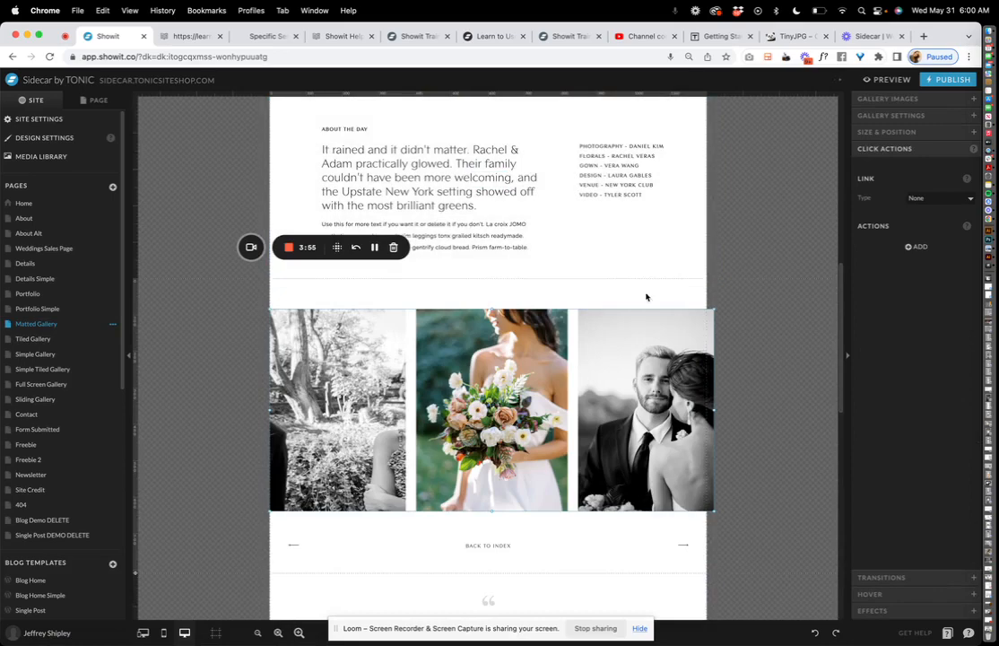
- Open the Tiled Gallery page and select the tiled image gallery below the About the Day text
left_click(31, 339)
scroll(455, 375, "down", 3)
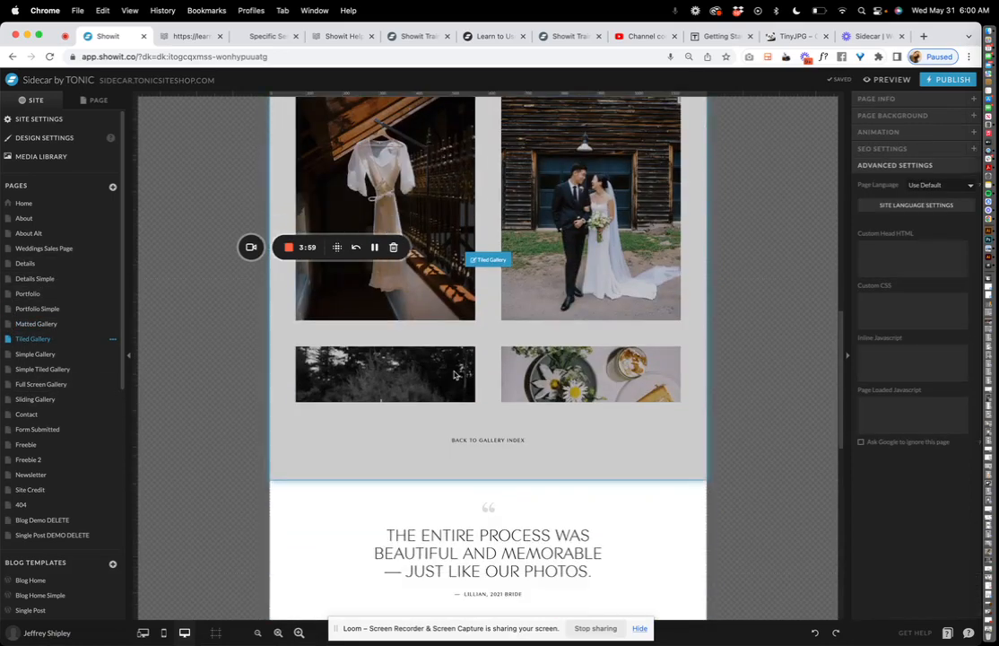
left_click(486, 283)
scroll(484, 283, "up", 2)
scroll(486, 284, "up", 3)
scroll(493, 292, "down", 3)
left_click(504, 303)
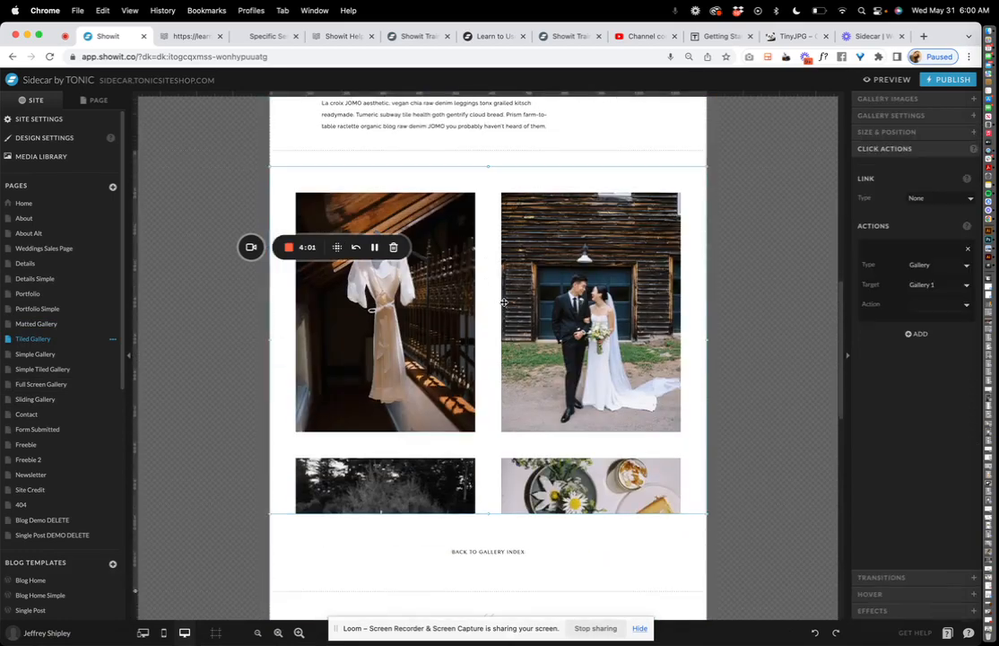
- Try a 3-column layout for the tiled gallery, set it back to 2 columns, and show the gallery's image list
left_click(906, 116)
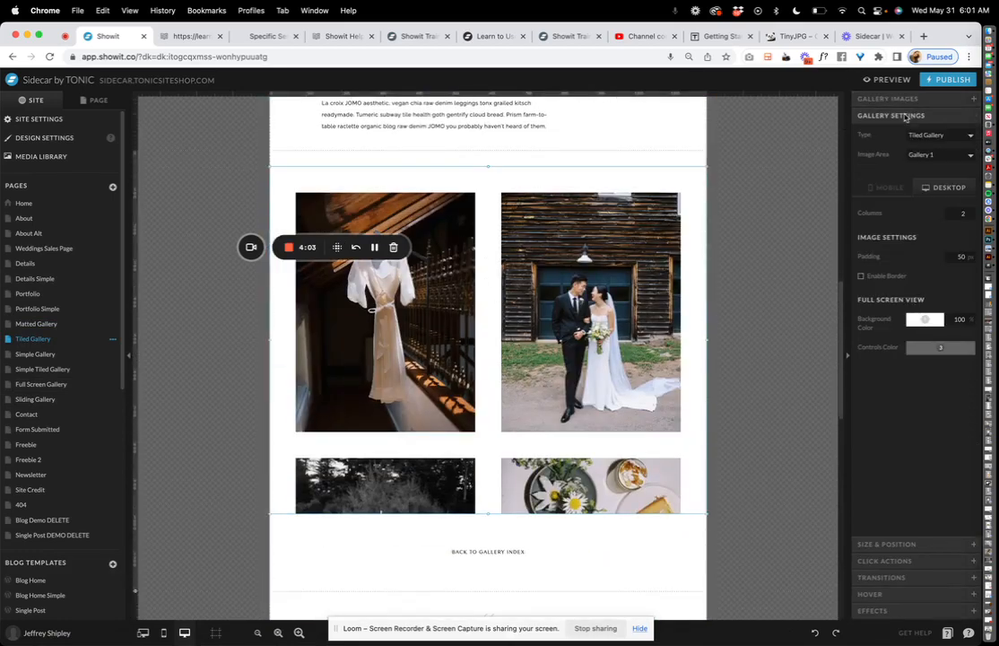
left_click(951, 216)
type("3")
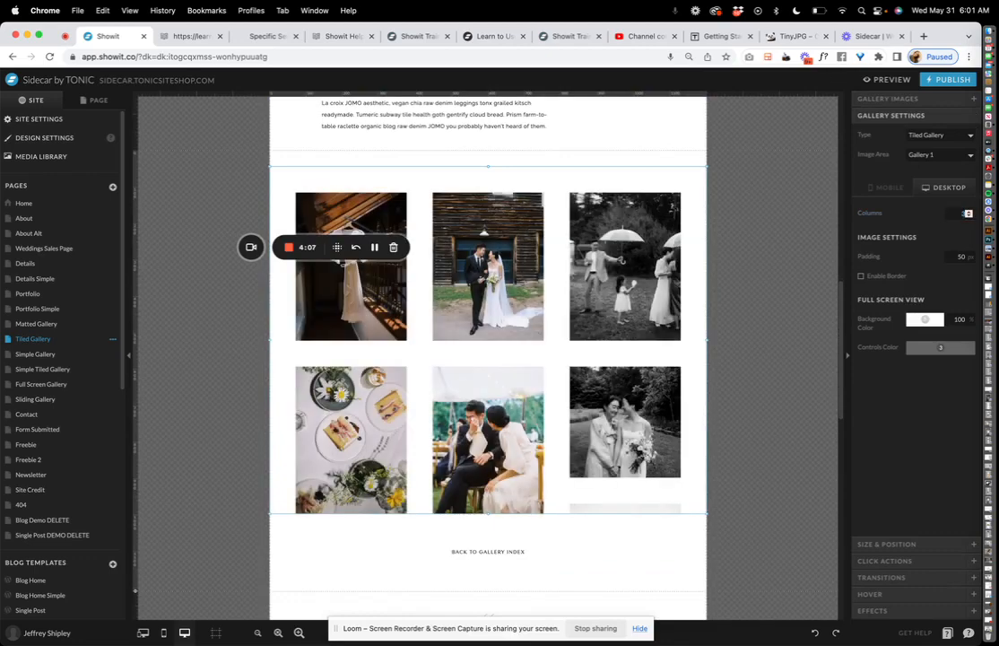
key("Down")
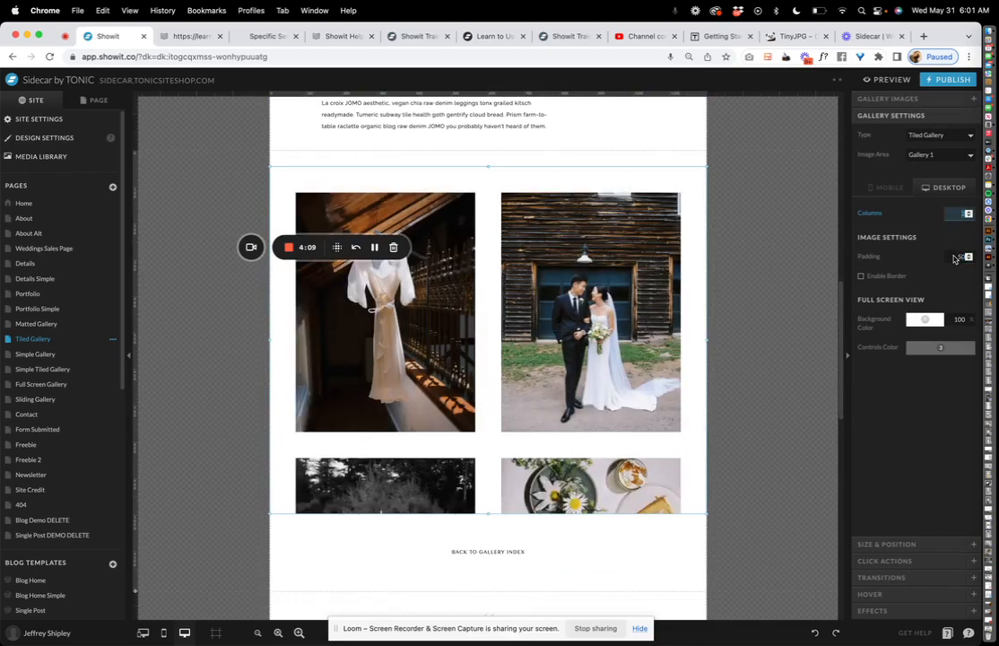
left_click(955, 258)
left_click(913, 99)
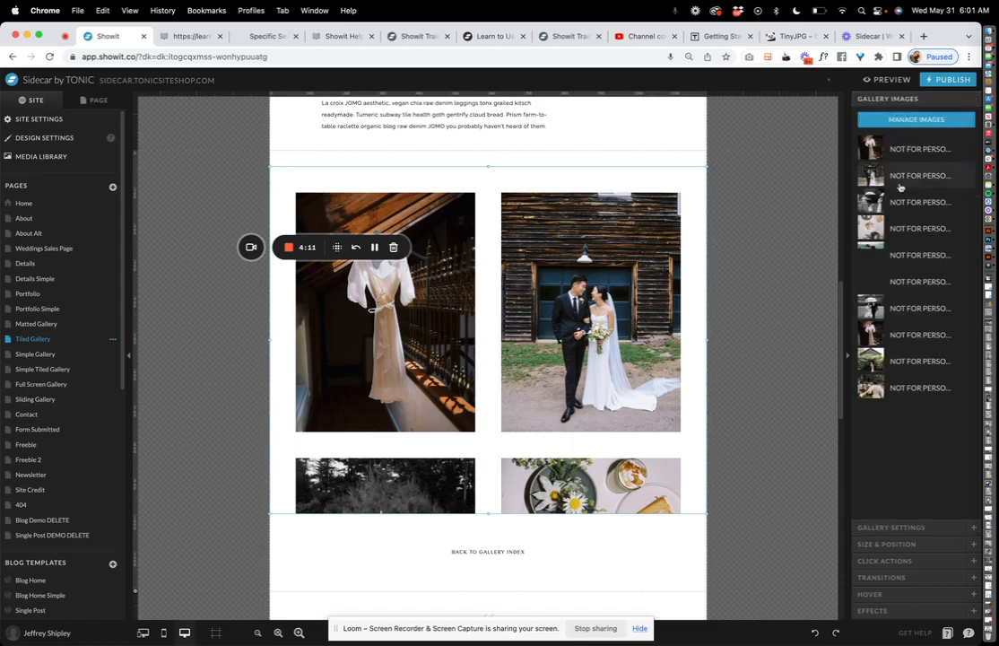
- Open the Simple Gallery page and select the image gallery in its Sliding Gallery canvas
left_click(38, 354)
scroll(522, 257, "up", 10)
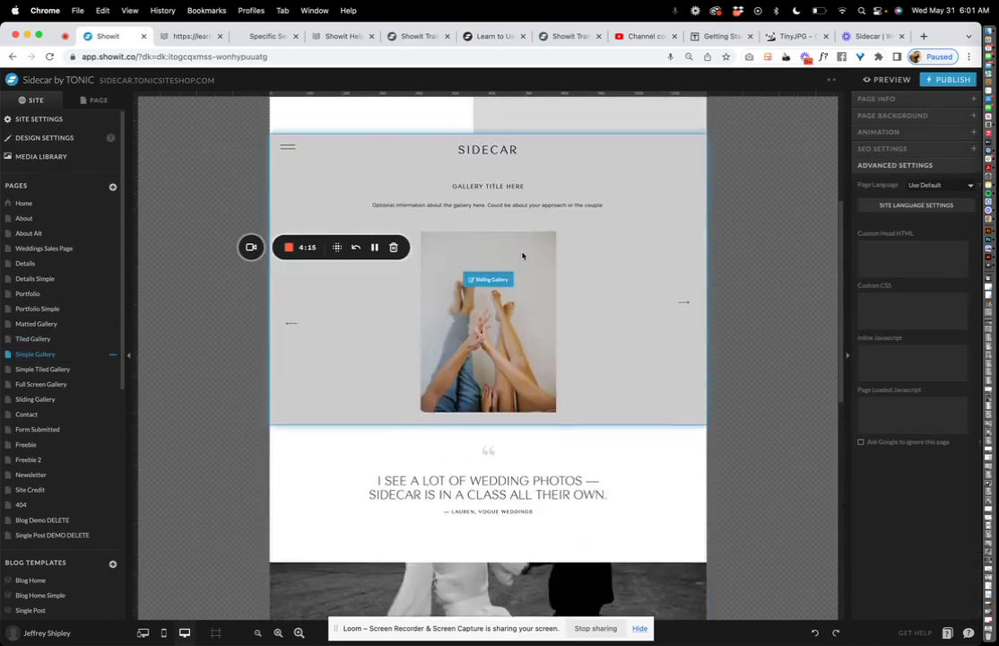
left_click(539, 394)
left_click(476, 376)
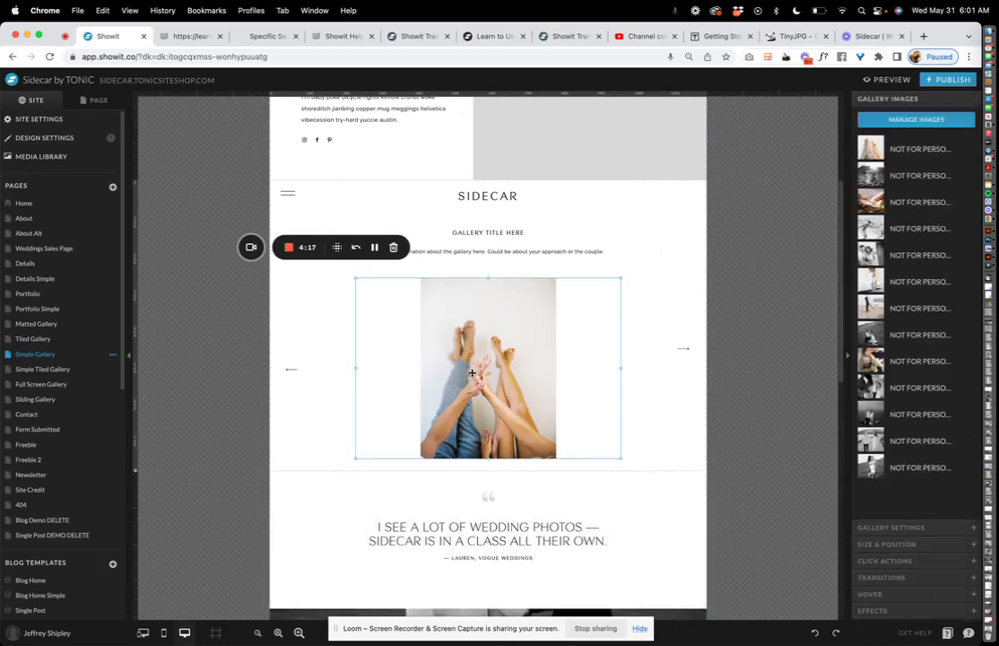
- Open the Simple Tiled Gallery page, examine its layout, and select the "Gallery Title Here" heading
left_click(77, 369)
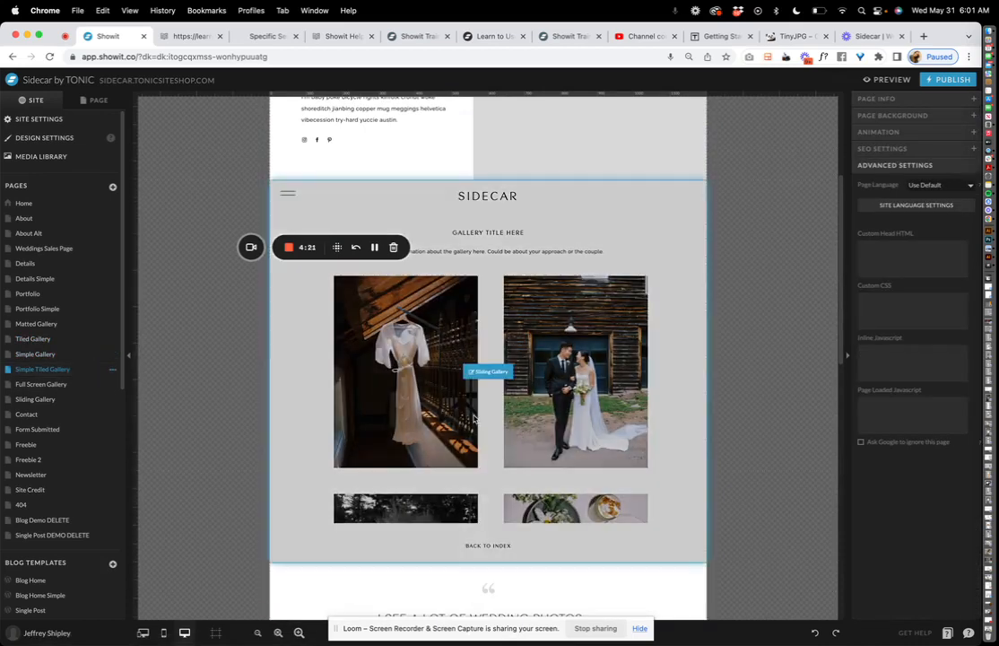
scroll(644, 338, "down", 3)
scroll(492, 226, "up", 3)
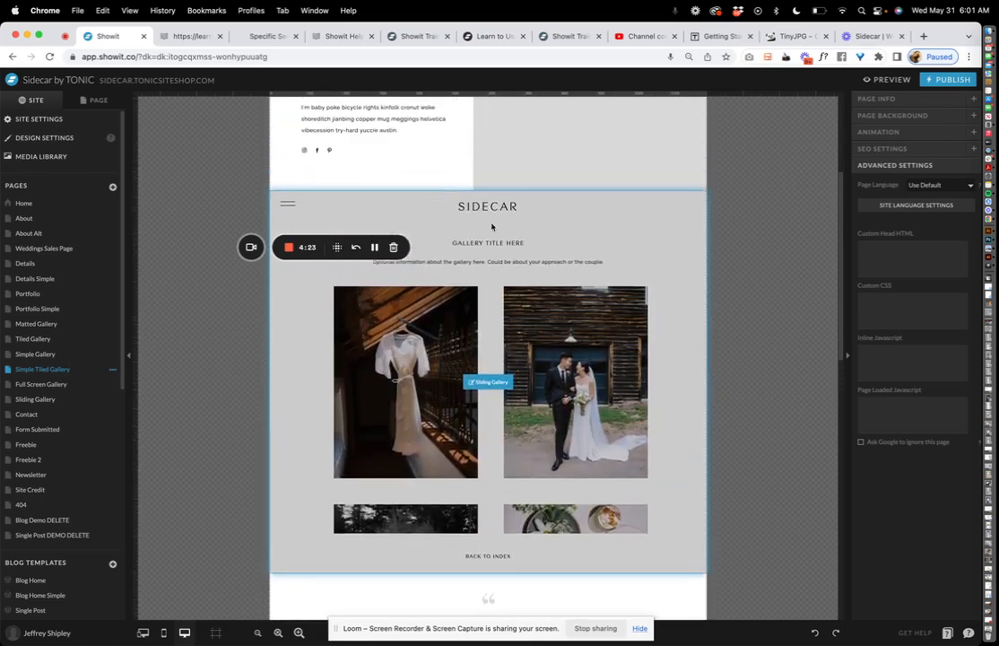
left_click(500, 244)
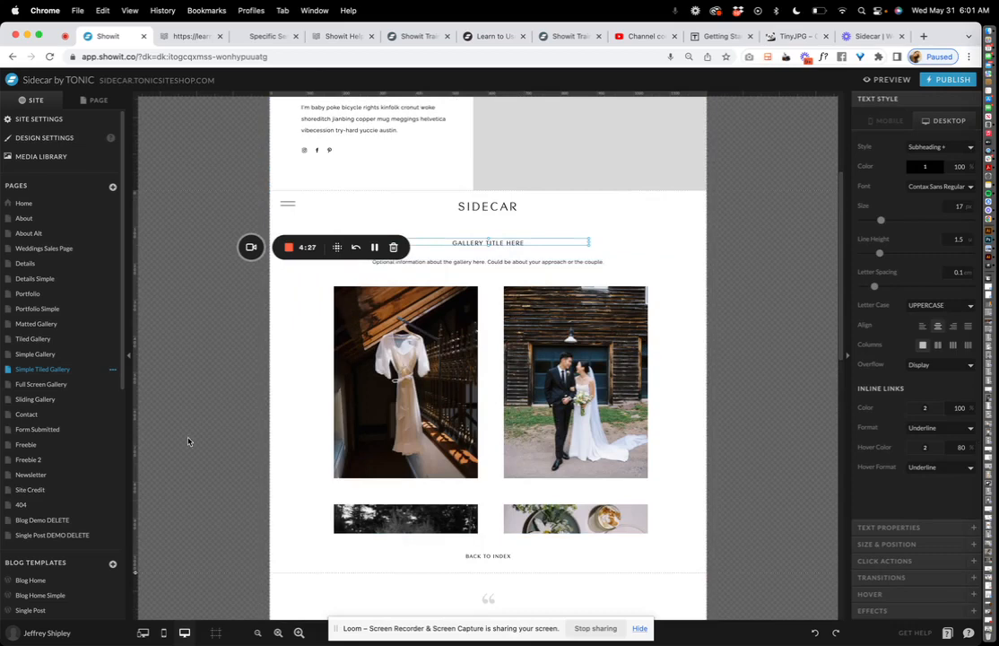
- View the Full Screen Gallery page, selecting its Sliding Gallery canvas, and open the Sliding Gallery page
left_click(40, 384)
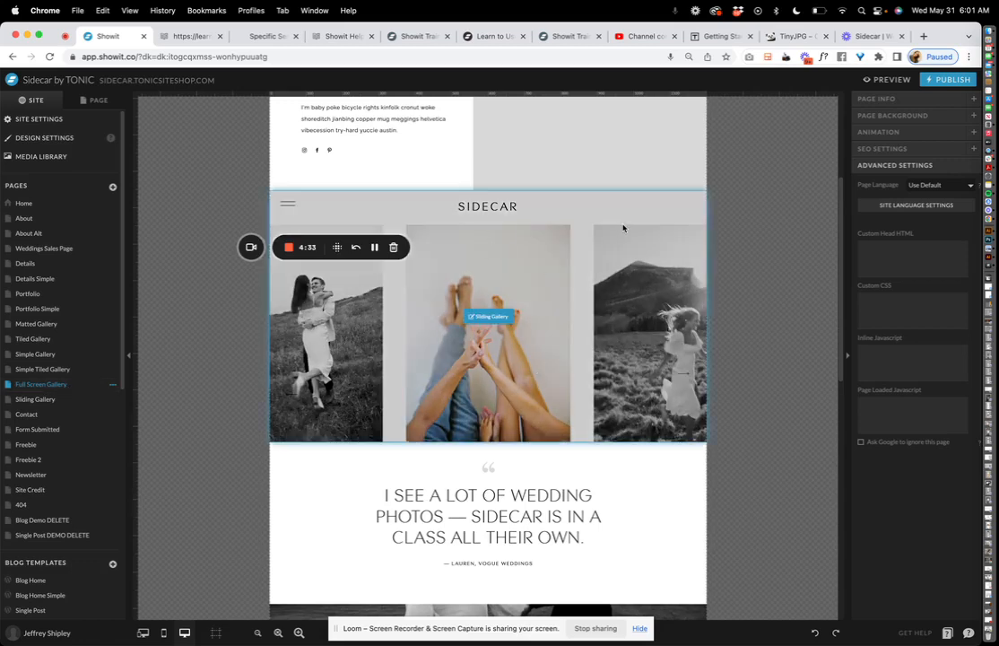
left_click(627, 229)
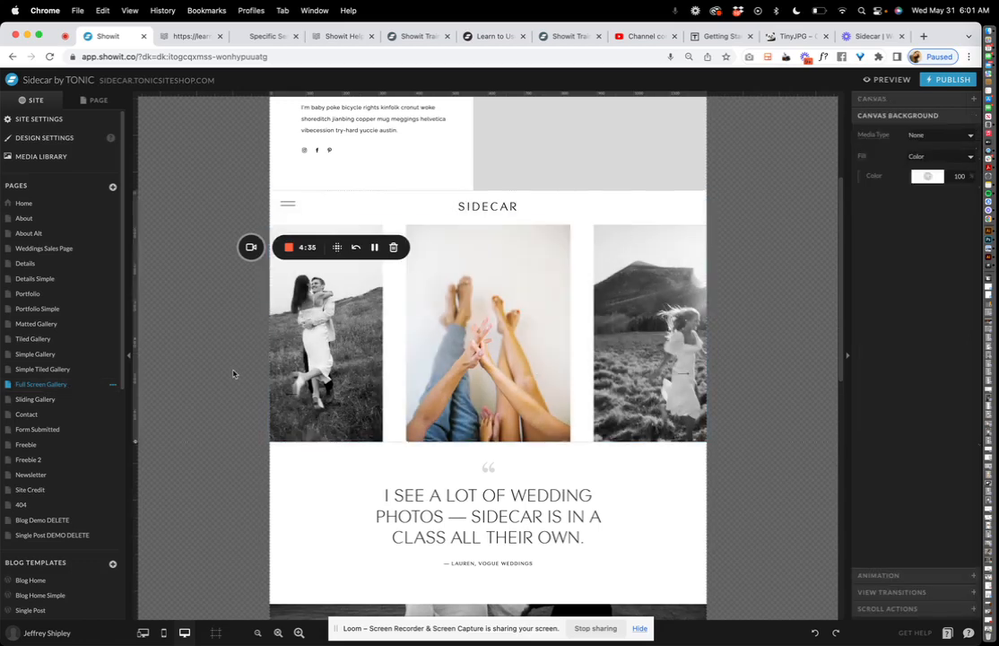
left_click(59, 402)
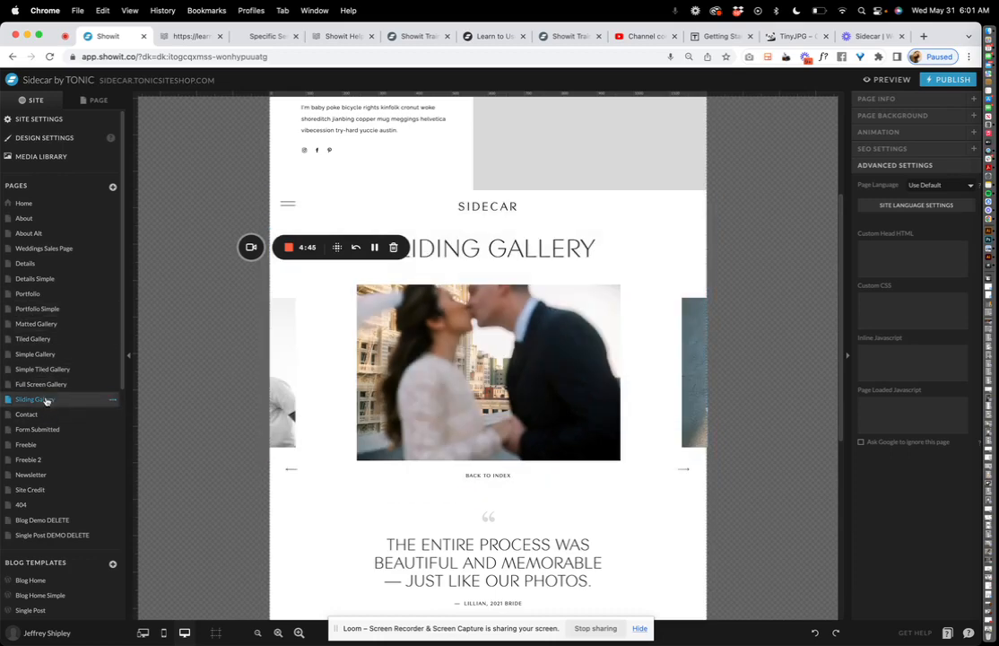
- Return to the Portfolio page and examine the wedding tiles in its gallery navigation sections
left_click(53, 300)
scroll(588, 433, "down", 10)
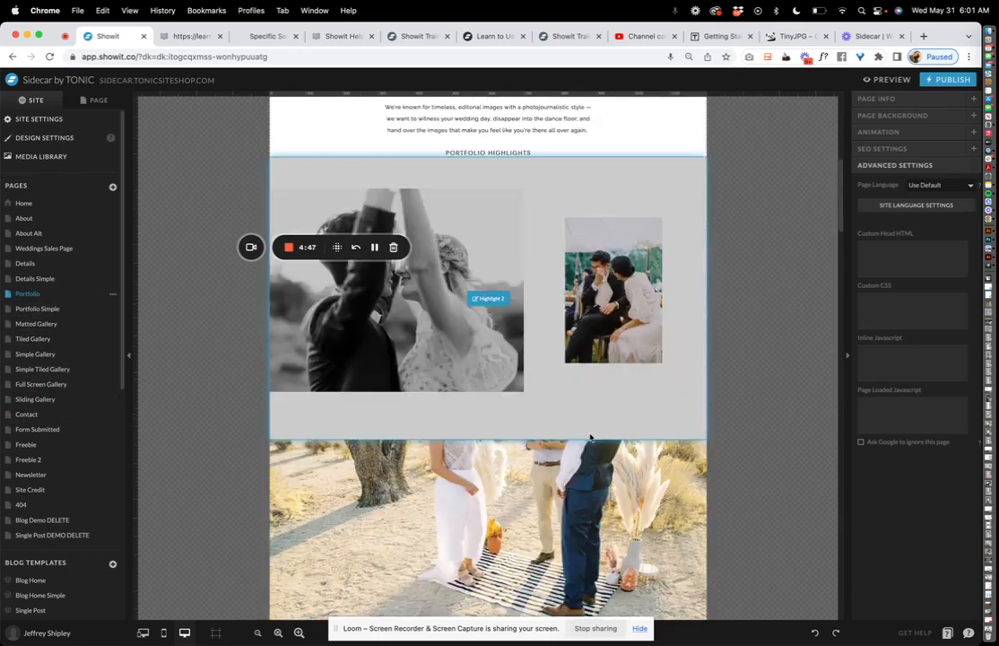
scroll(590, 437, "down", 6)
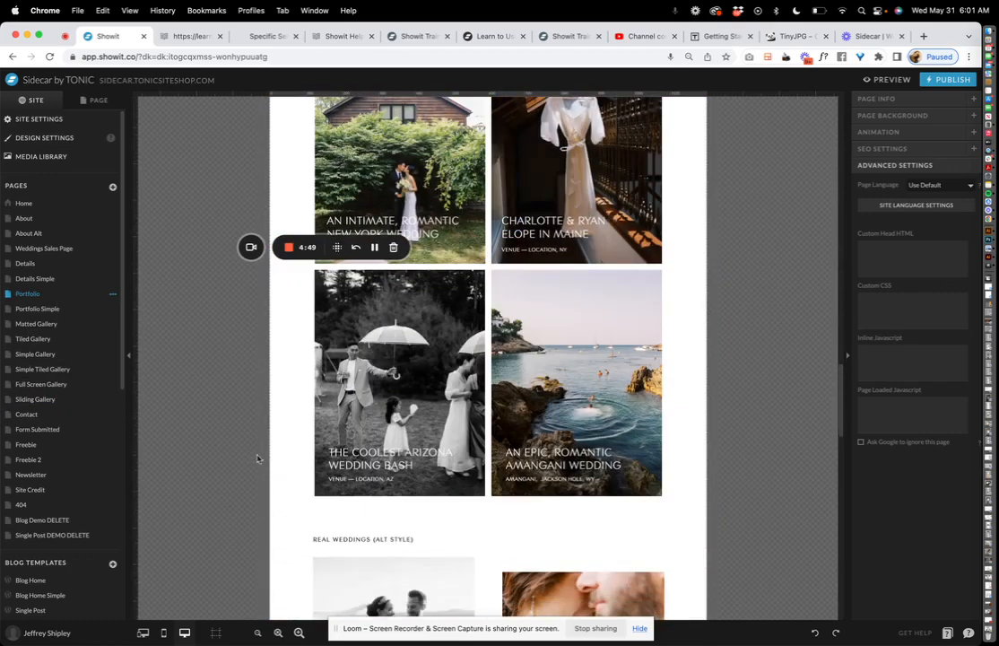
- Open the Contact page and inspect the Inquire canvas: its heading, intro text, photo, and the Your Names and Email Address fields
left_click(33, 419)
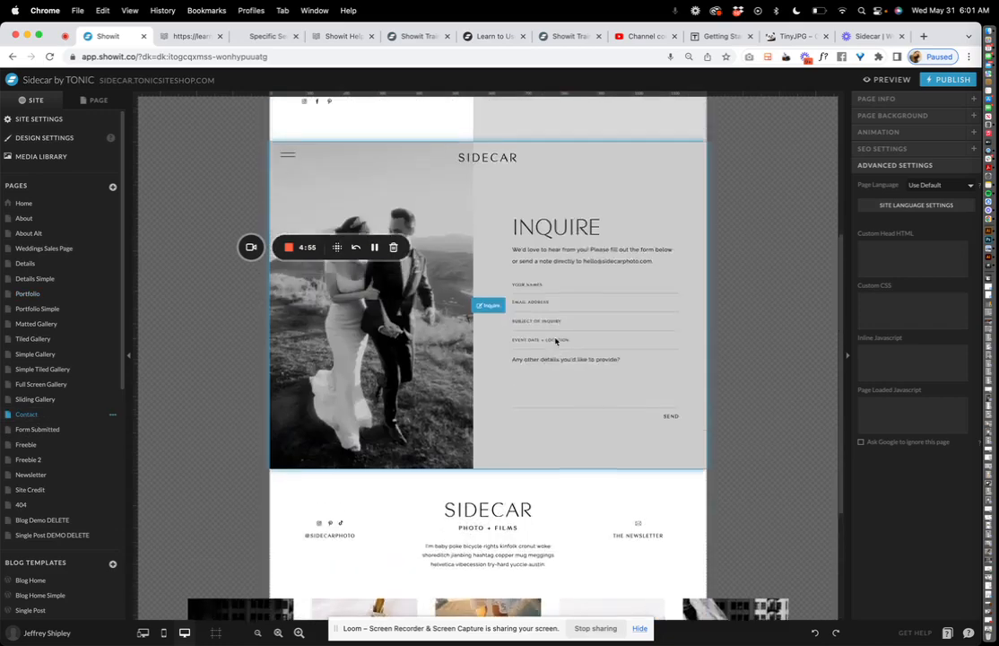
left_click(556, 340)
left_click(536, 303)
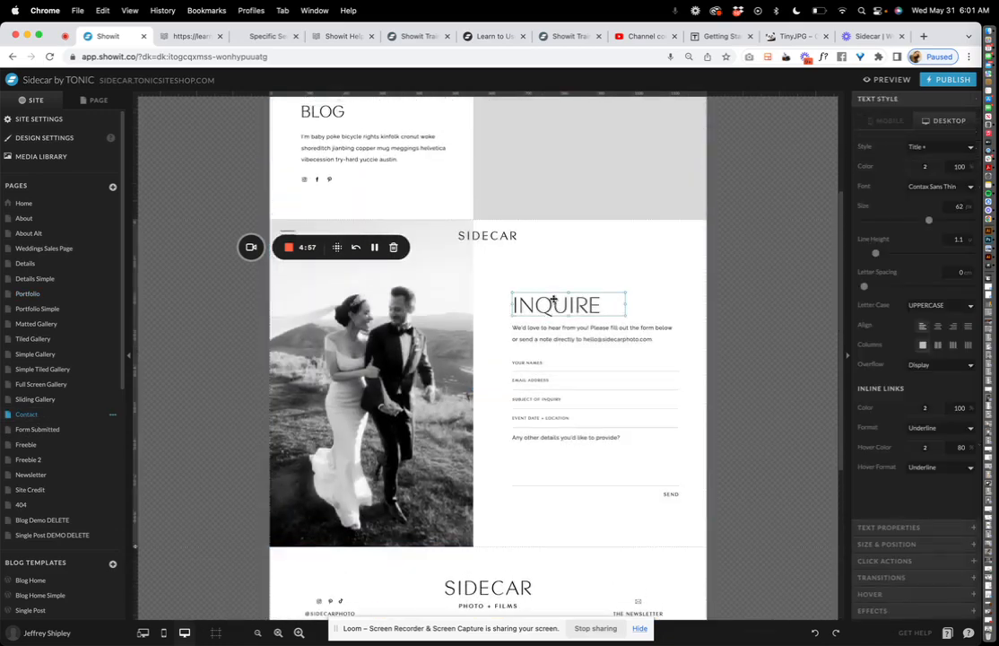
left_click(537, 364)
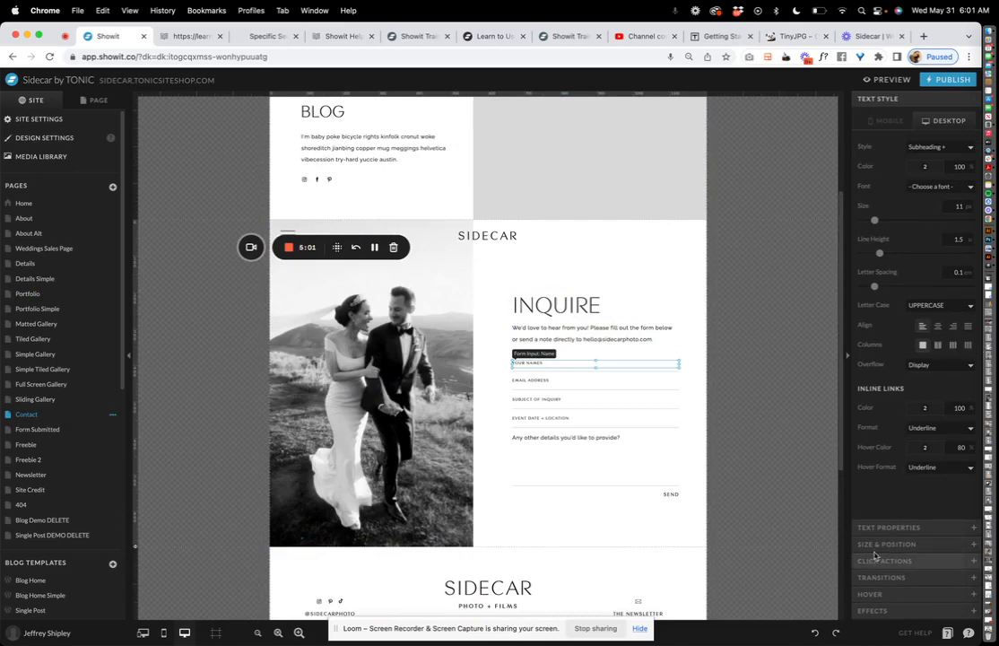
left_click(356, 332)
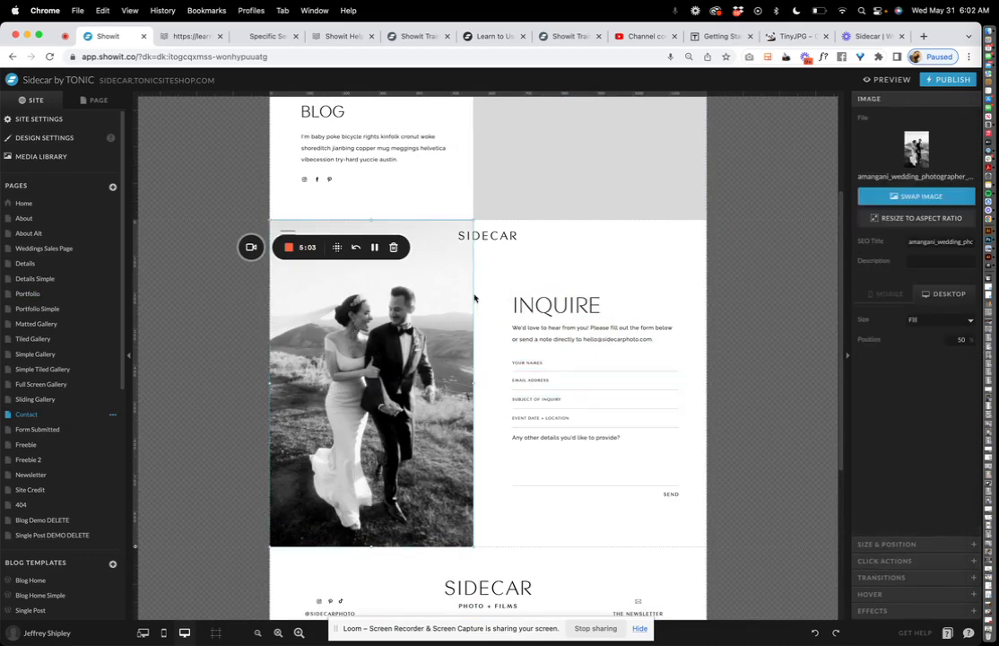
left_click(552, 355)
left_click(538, 338)
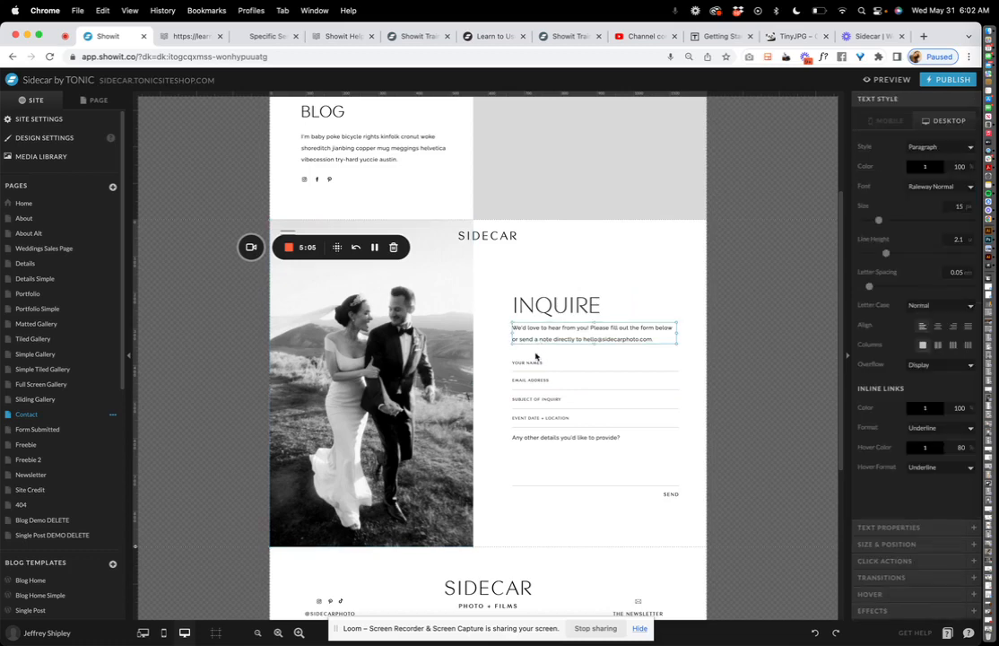
left_click(526, 381)
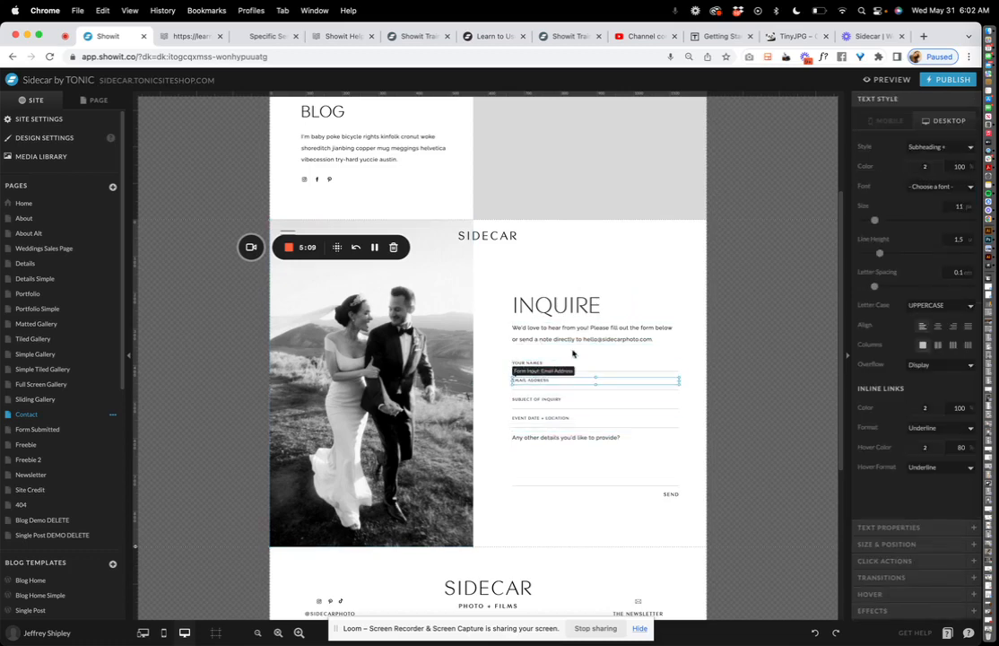
- Show the mobile and desktop layouts side by side and examine the inquiry form in the mobile layout
left_click(142, 633)
scroll(208, 463, "down", 5)
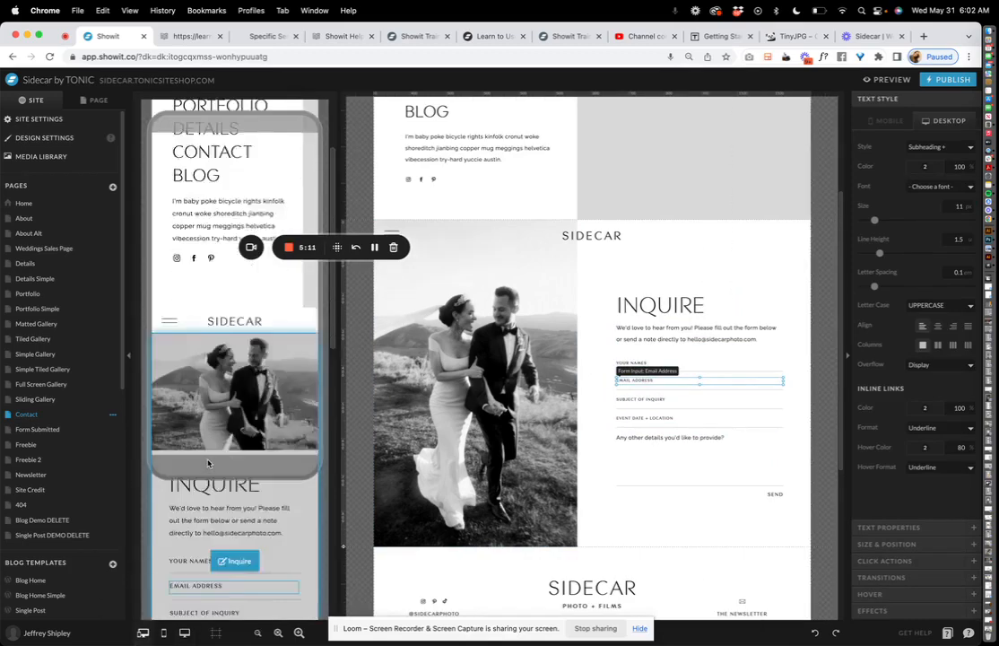
scroll(208, 463, "down", 3)
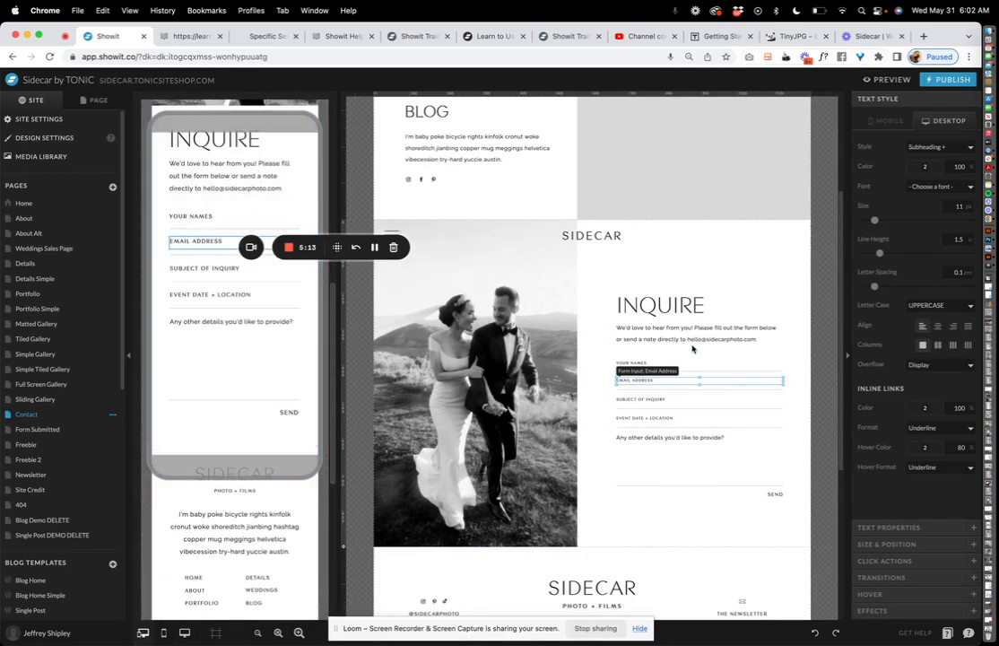
- Duplicate the Email Address field and its line above Your Names, label it "Referred by:", and move the Inquire heading and intro text up
left_click(618, 381)
left_click(643, 392)
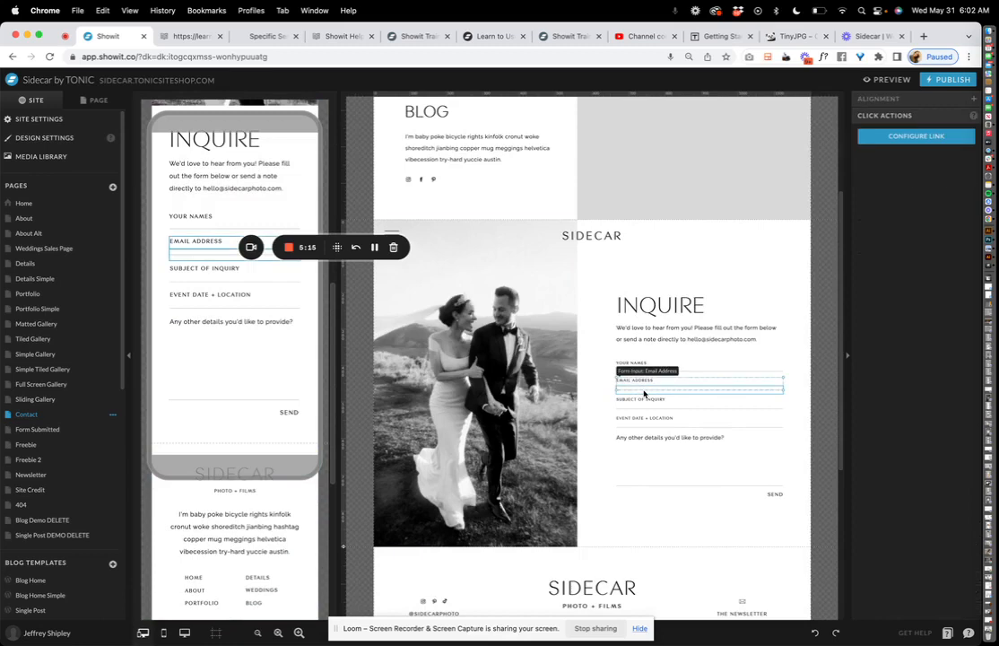
left_click_drag(706, 389, 644, 356)
left_click(742, 393)
double_click(663, 346)
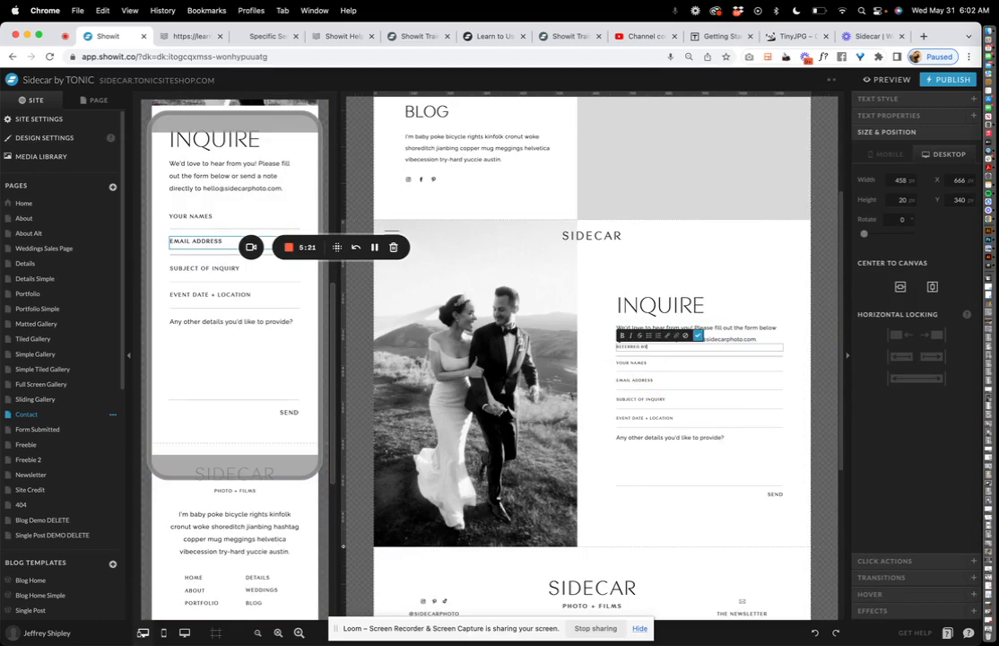
left_click_drag(668, 284, 700, 310)
- Move the "Referred by:" field together with its line to below the message field on the desktop layout
left_click(632, 347)
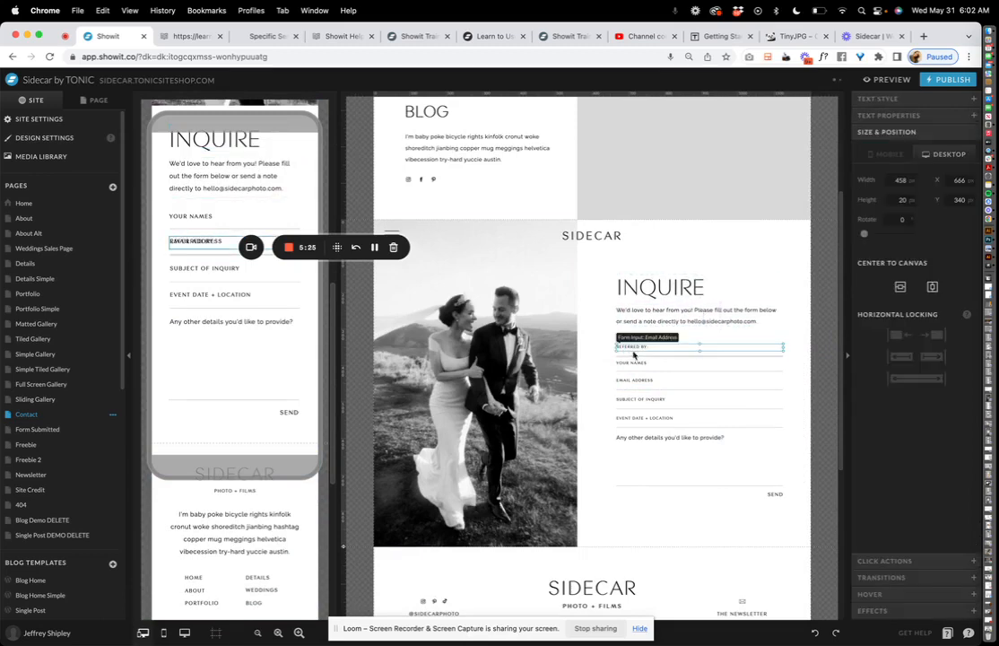
left_click(640, 359, "shift")
left_click(636, 358)
left_click_drag(637, 359, 630, 424)
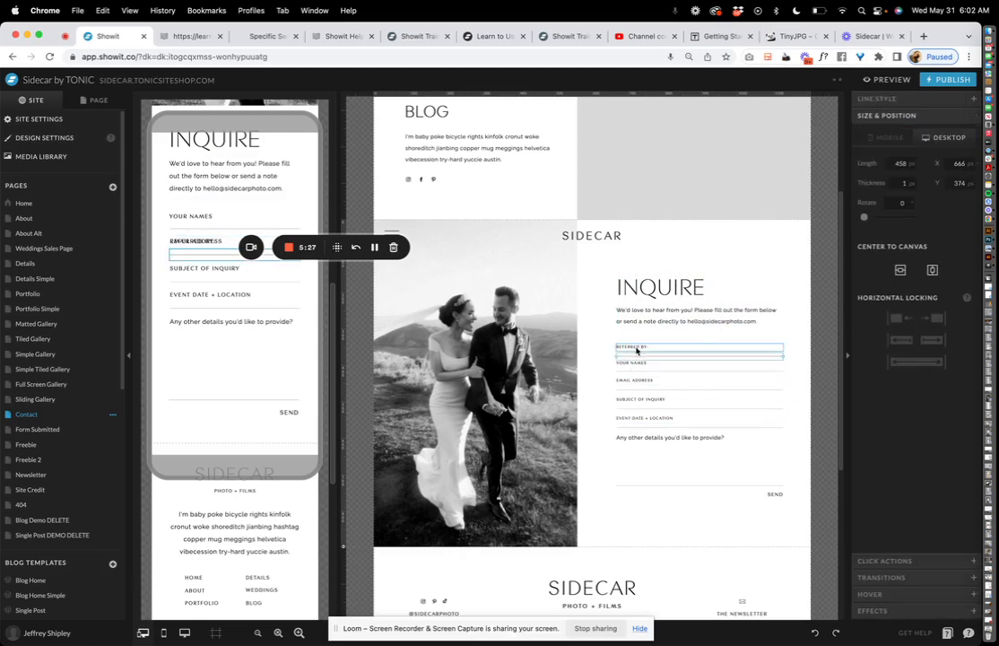
left_click_drag(651, 356, 642, 516)
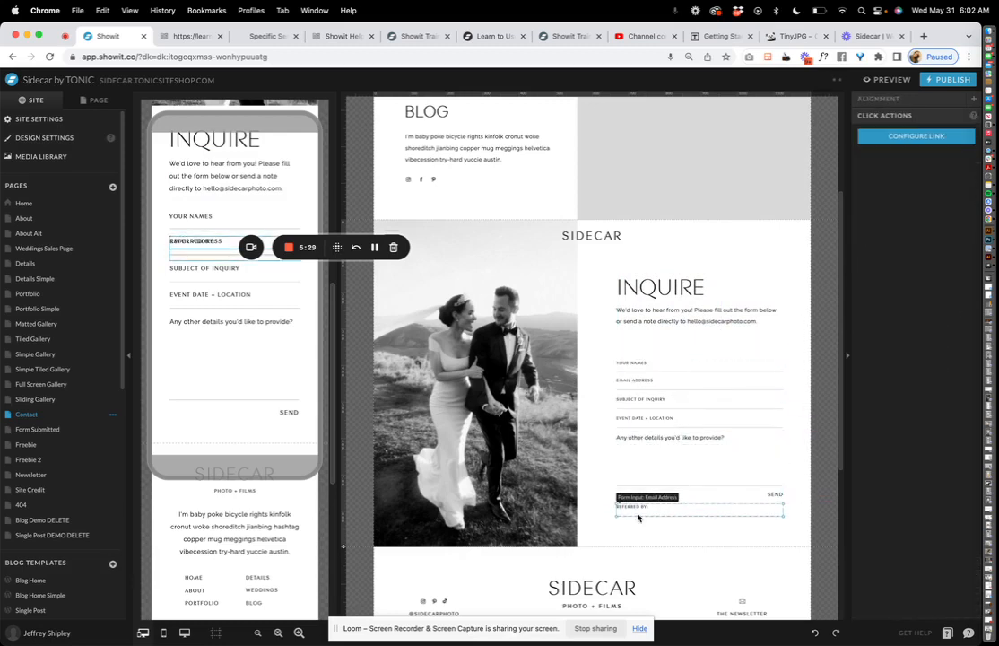
- Place the "Referred by:" field directly under Event Date + Location, with the message field and Send button below it
left_click(779, 496)
left_click_drag(779, 495, 782, 598)
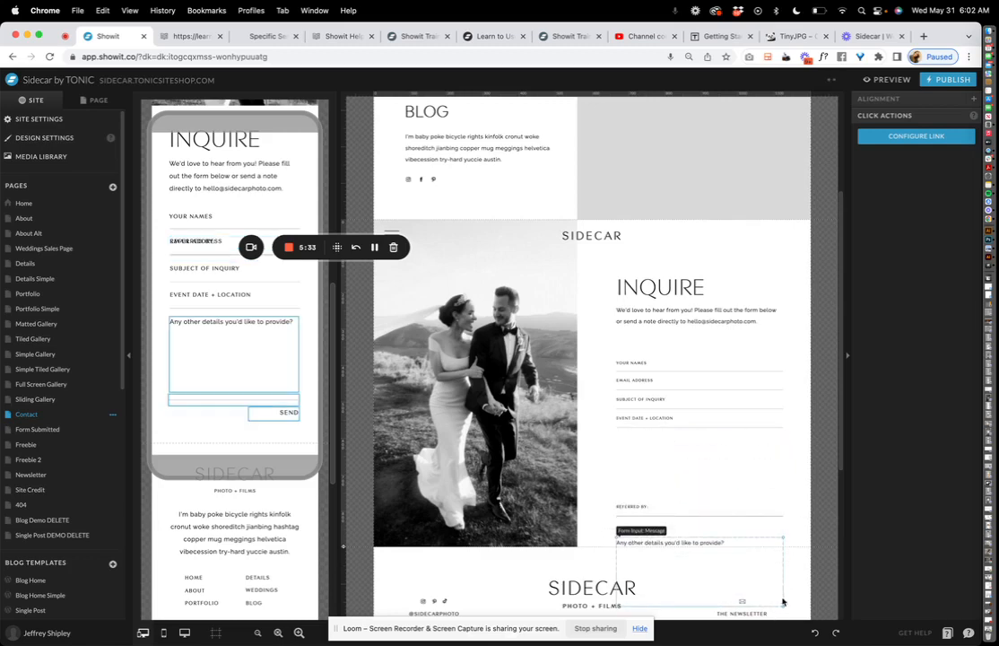
left_click(691, 516)
left_click_drag(692, 518, 692, 448)
left_click(667, 540)
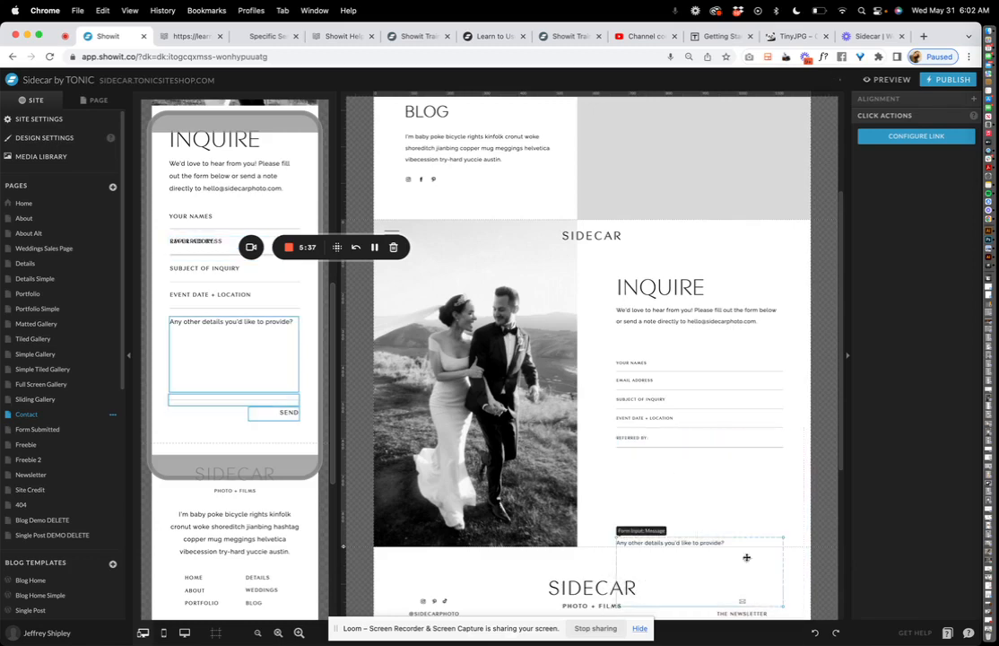
left_click_drag(667, 539, 674, 468)
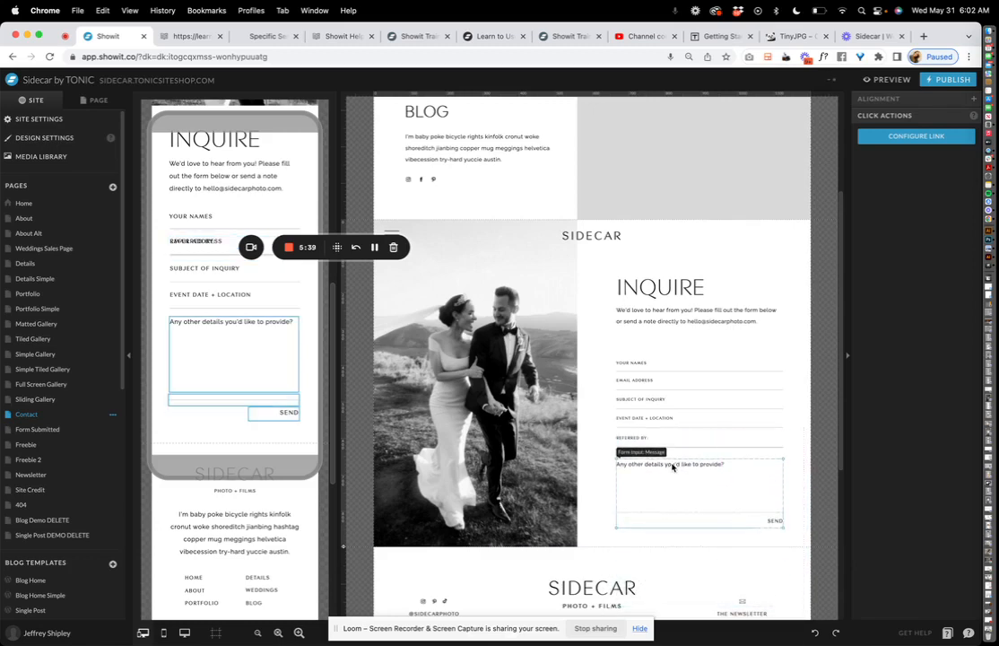
- Select the fields from Your Names to "Referred by:" to view their alignment options, and undo the field rearrangement
left_click(645, 516)
left_click_drag(631, 338, 646, 448)
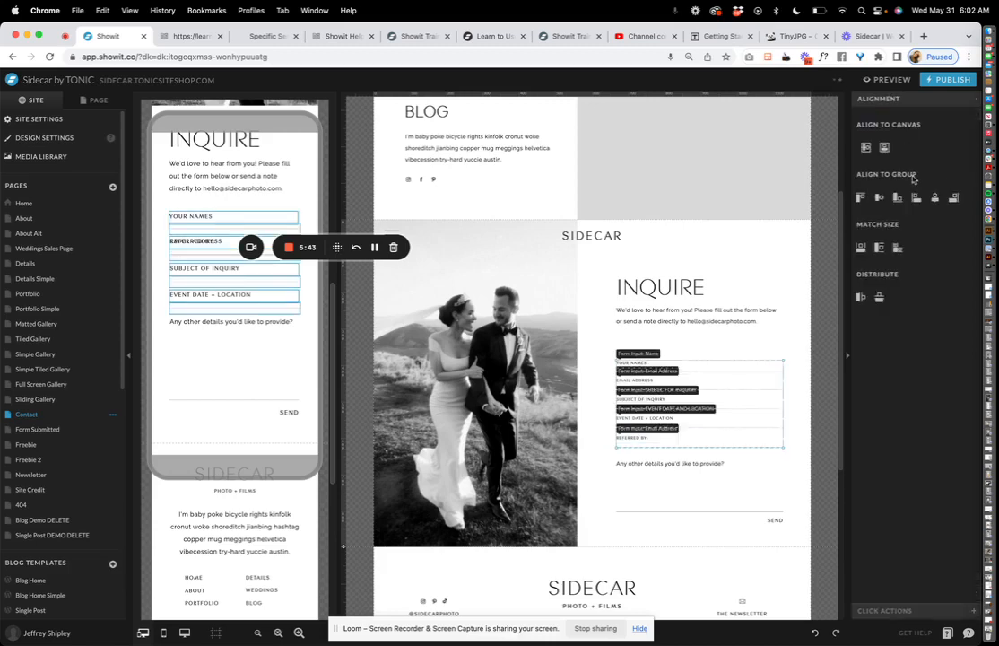
left_click(794, 374)
key("super+z")
key("super+z")
key("super+z")
key("super+z")
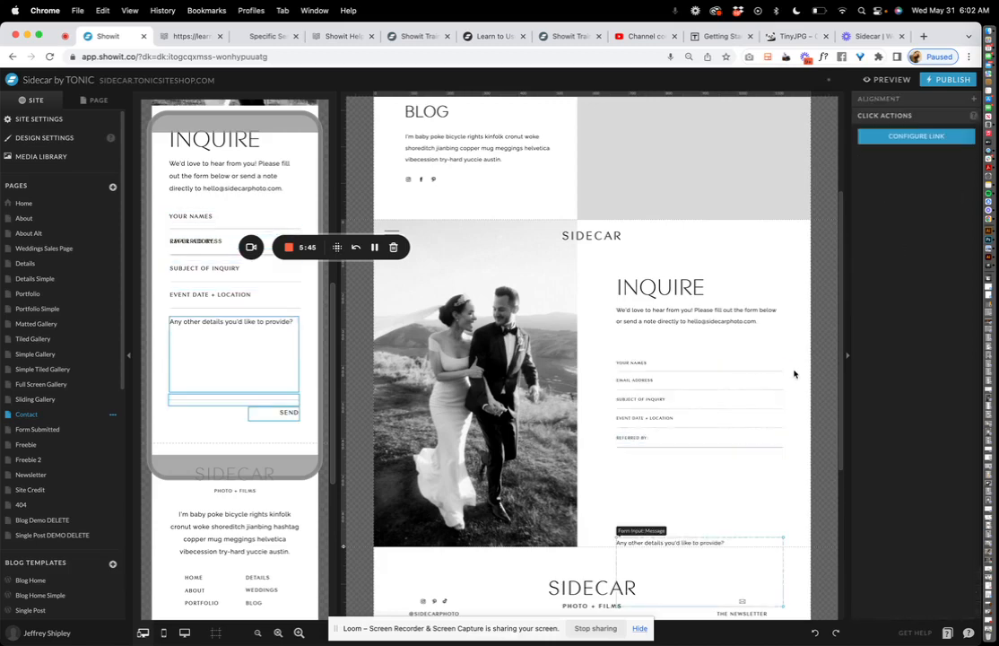
key("super+z")
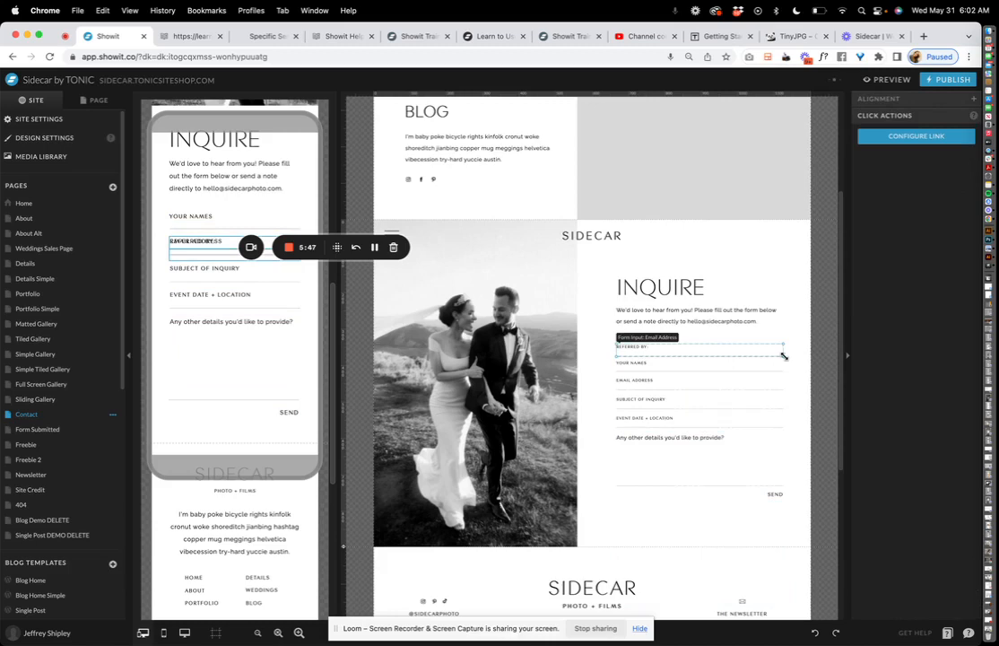
- Check the click action link of the contact form's Send button and open the Form Submitted page
left_click(776, 317)
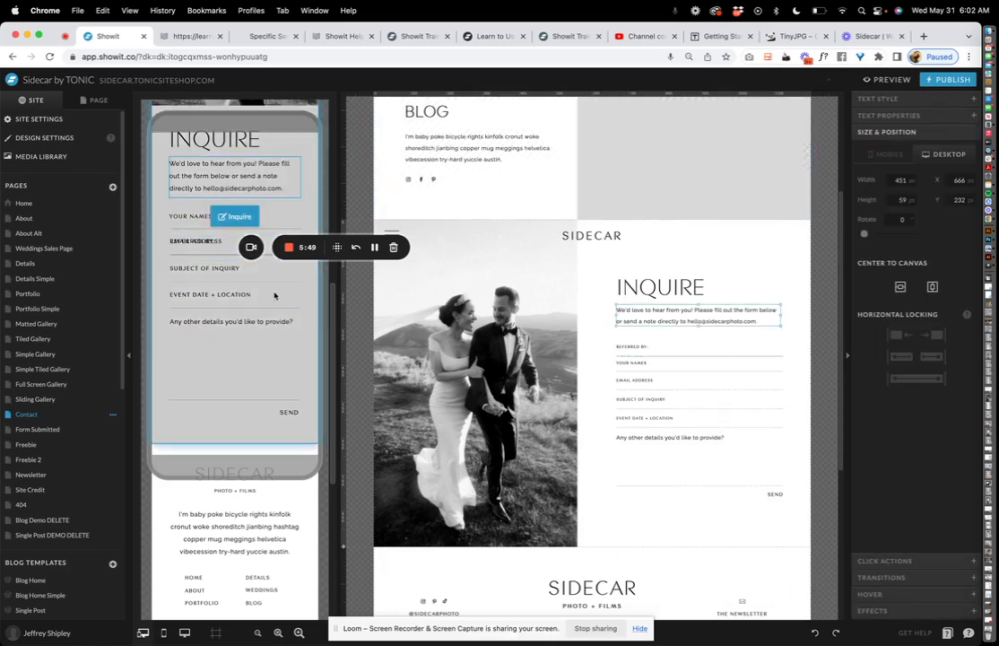
left_click(774, 495)
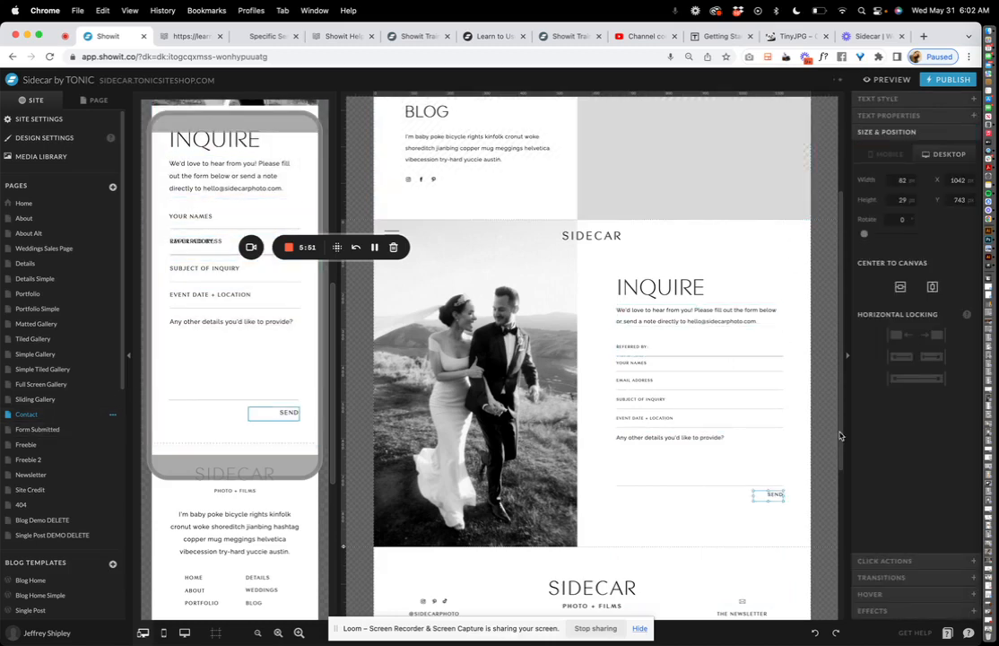
left_click(863, 561)
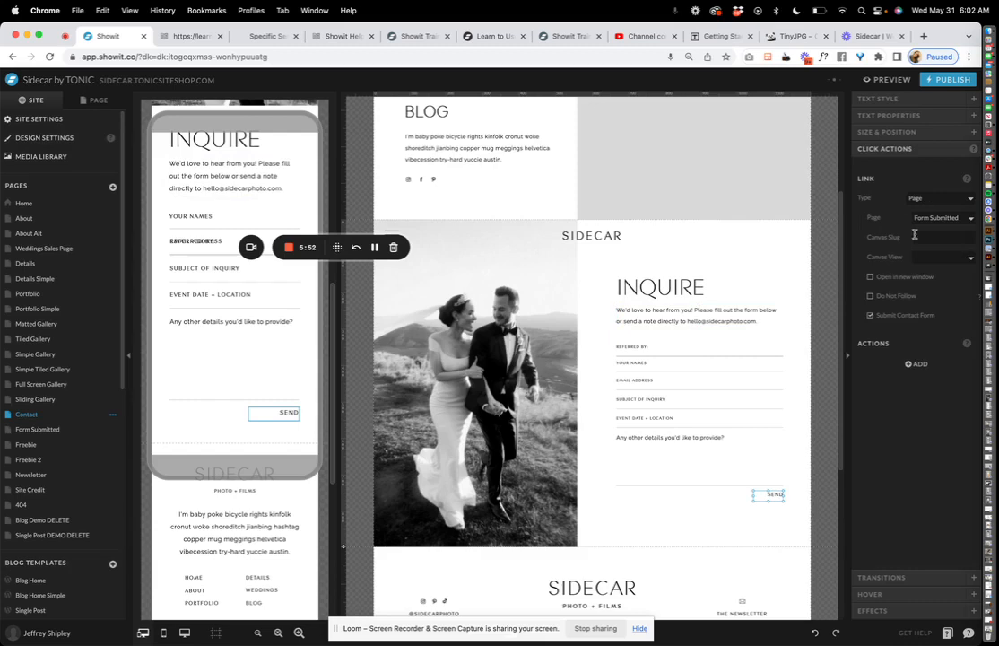
left_click(29, 431)
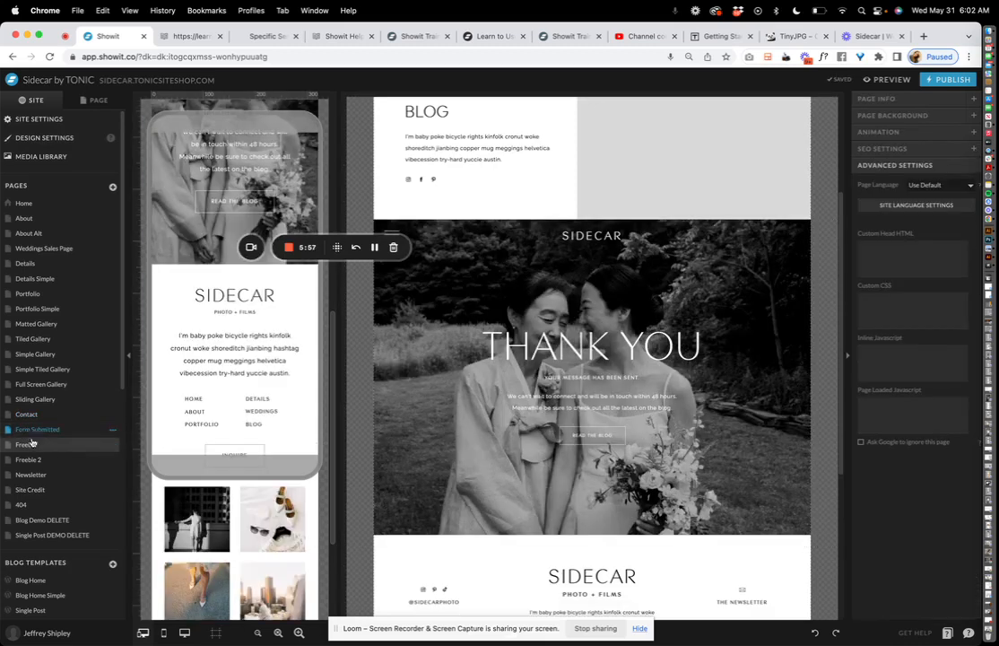
- View the Freebie, Freebie 2 and Newsletter pages in turn to compare their sign-up form layouts
left_click(31, 445)
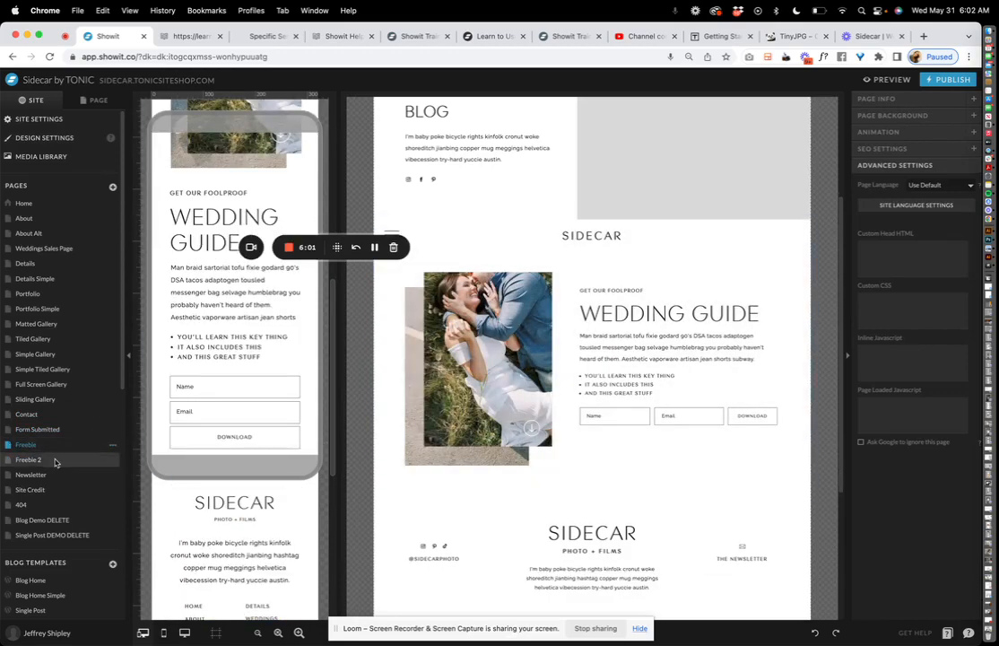
left_click(54, 460)
left_click(31, 476)
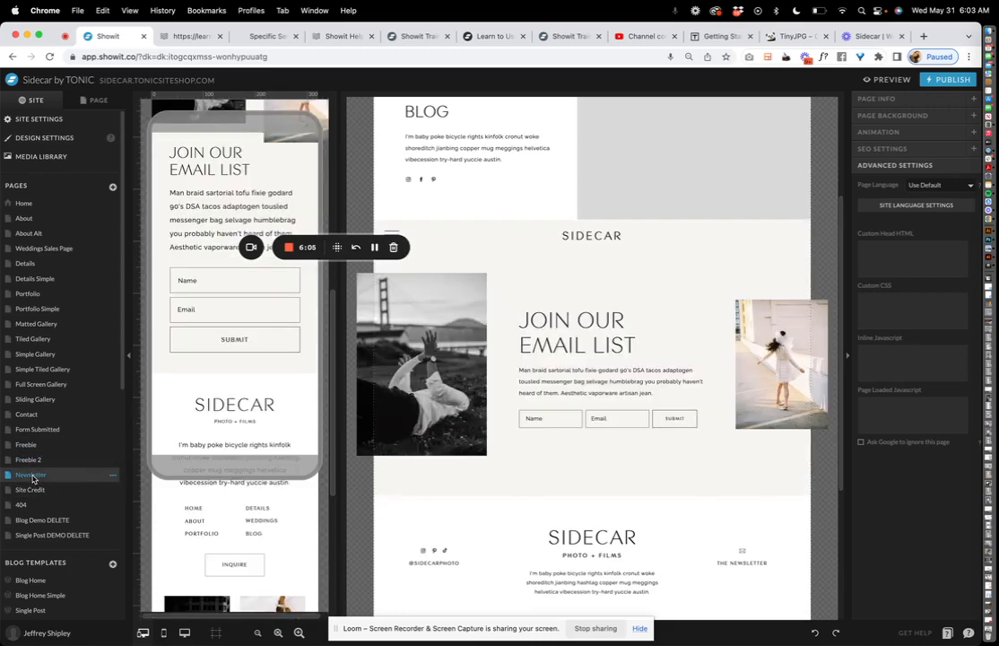
- Return to the Freebie page and inspect its Name field and the Download button's link settings
left_click(31, 446)
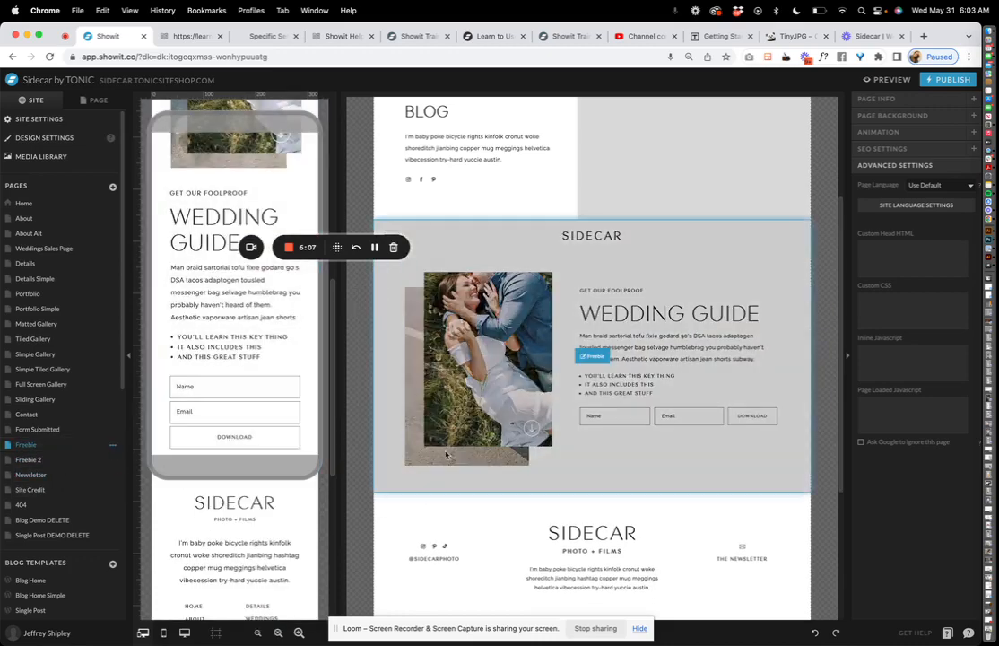
left_click(609, 417)
left_click(748, 417)
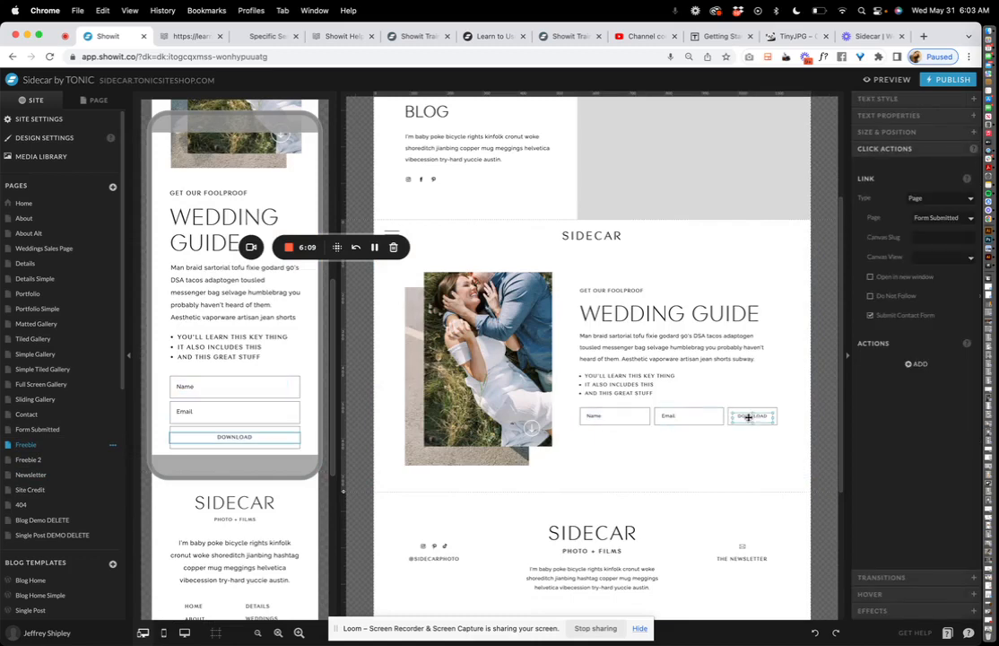
- Open the Freebie 2 page and inspect the click actions of its Name field, Email field and Download button
left_click(79, 460)
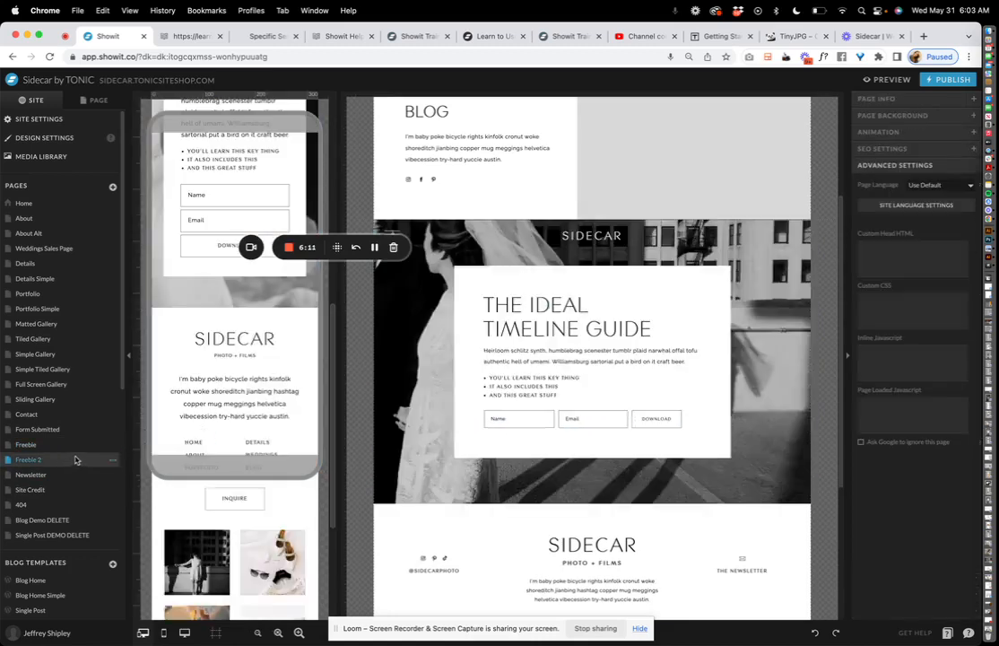
left_click(513, 419)
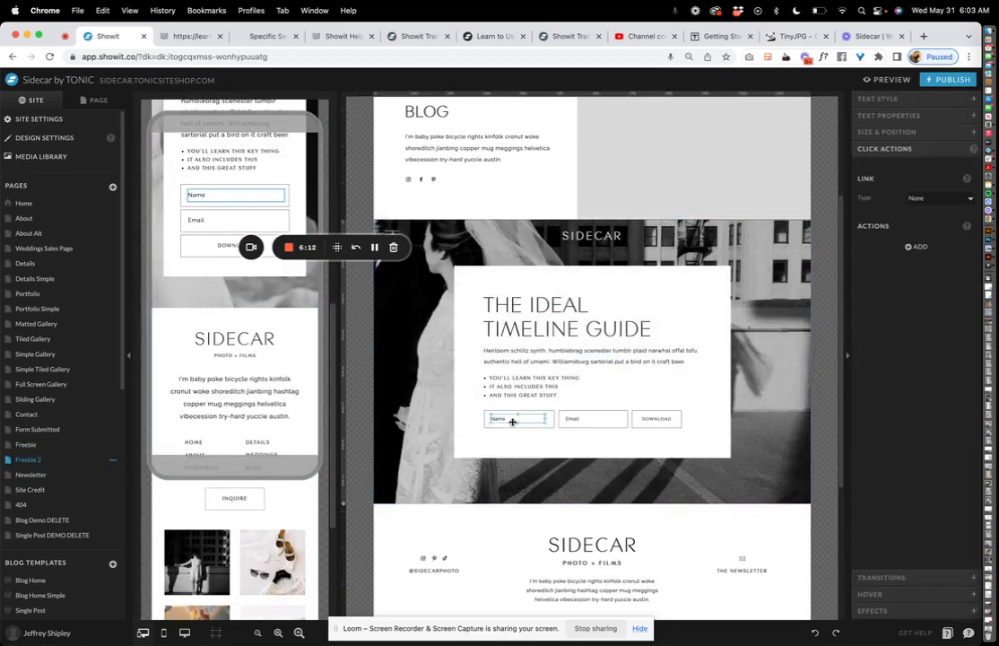
left_click(659, 418)
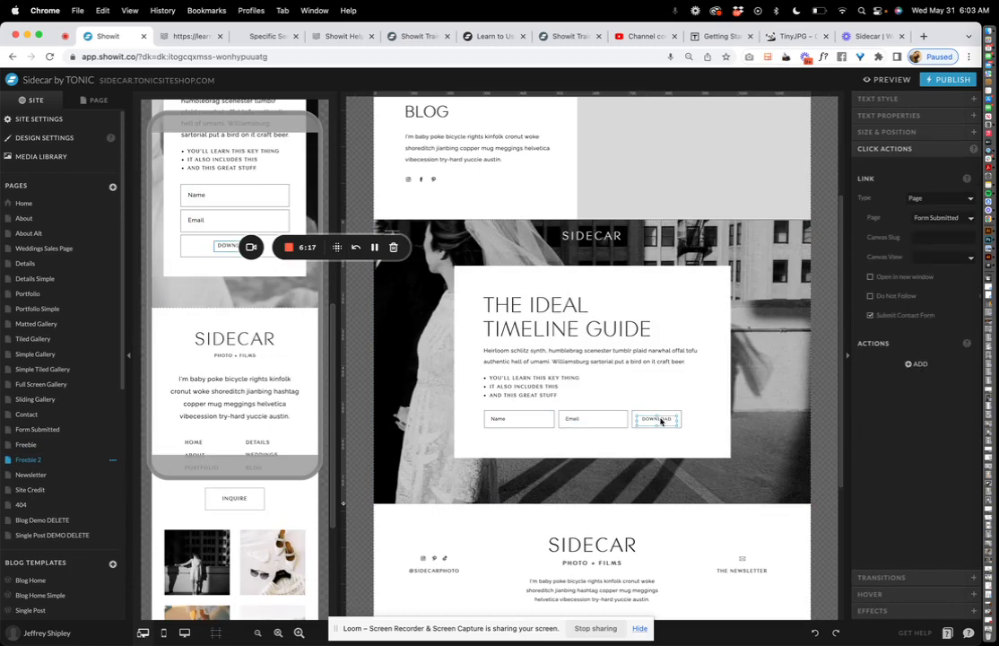
left_click(659, 419)
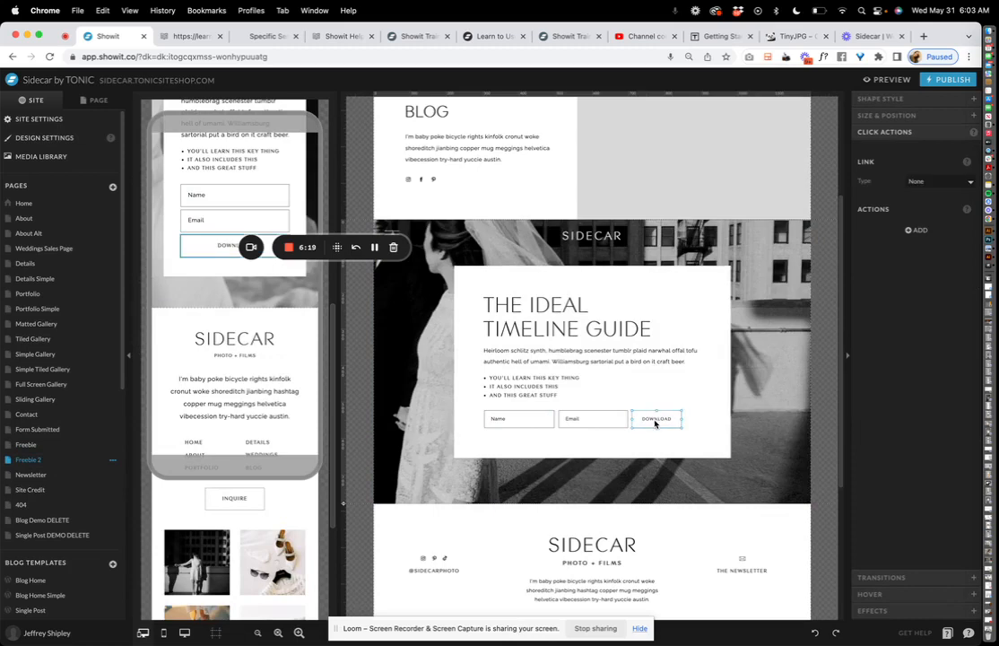
left_click(607, 421)
left_click(657, 420)
left_click(518, 419)
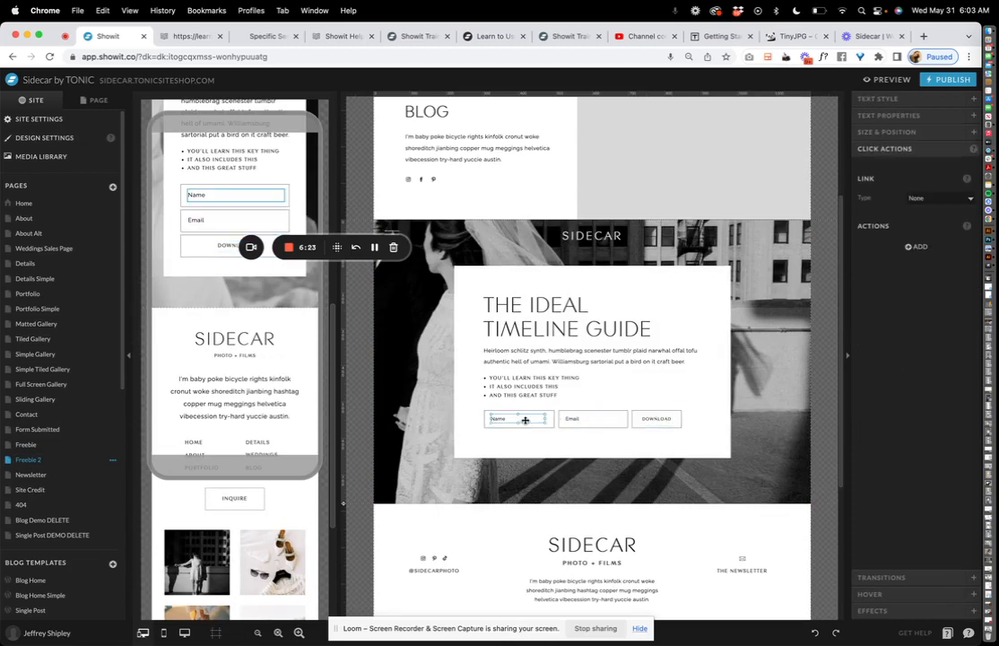
- View the Newsletter page, go through Home to the Weddings Sales Page, and examine its upper sections
left_click(36, 475)
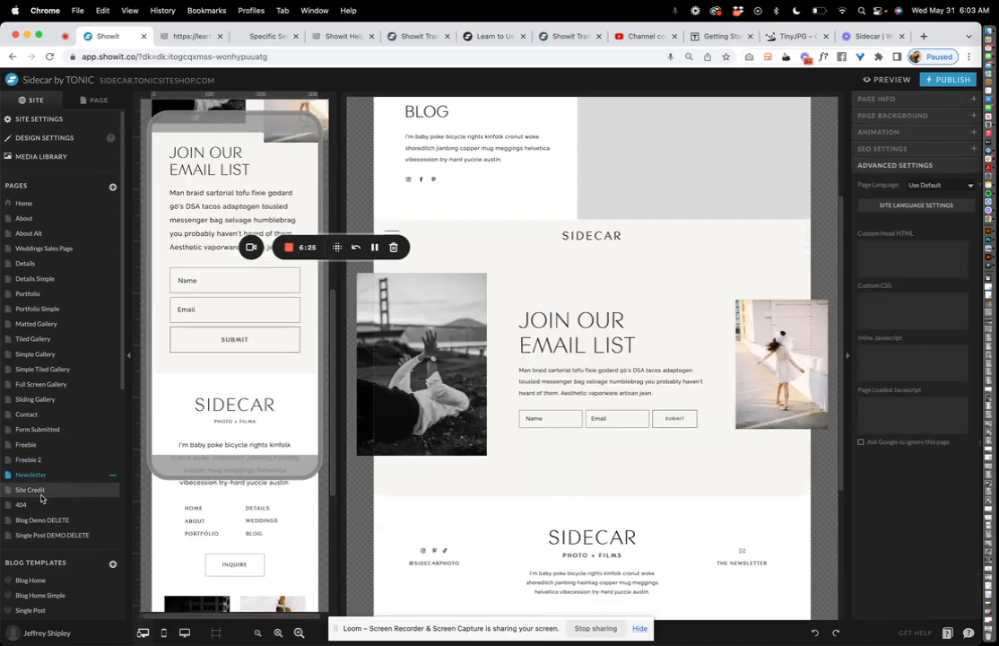
left_click(31, 203)
left_click(60, 247)
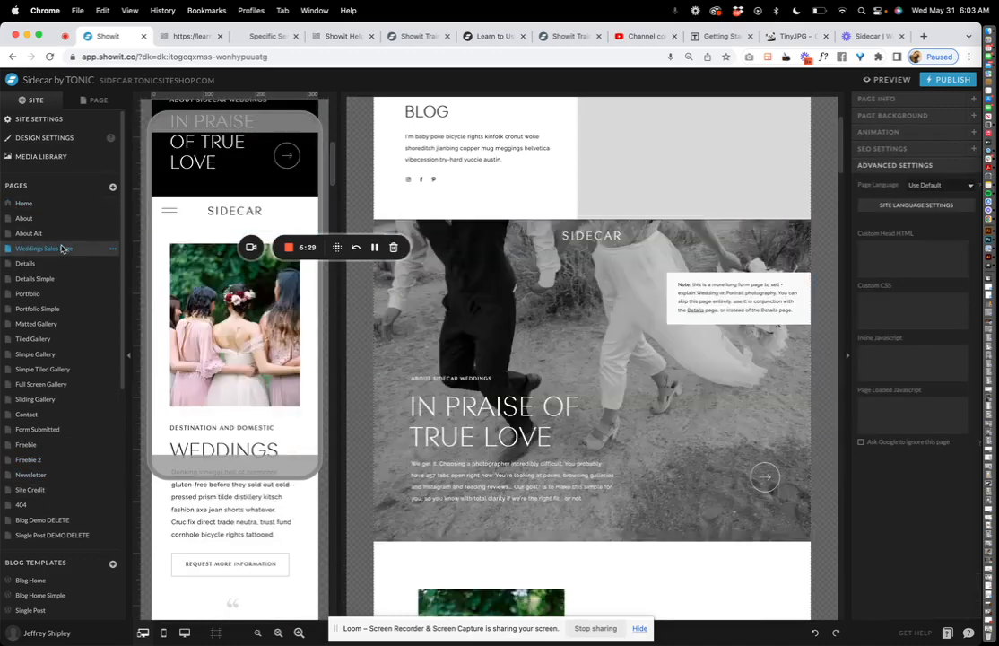
scroll(536, 383, "down", 8)
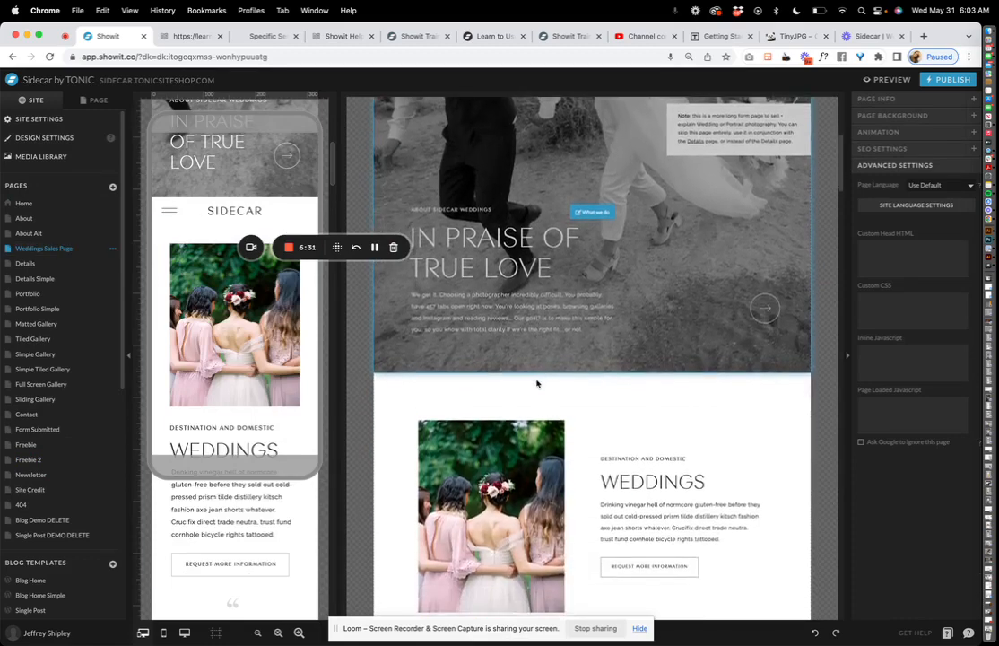
- Look through the Weddings Sales Page sections from the services and reviews down to the frequently asked questions
scroll(537, 383, "down", 14)
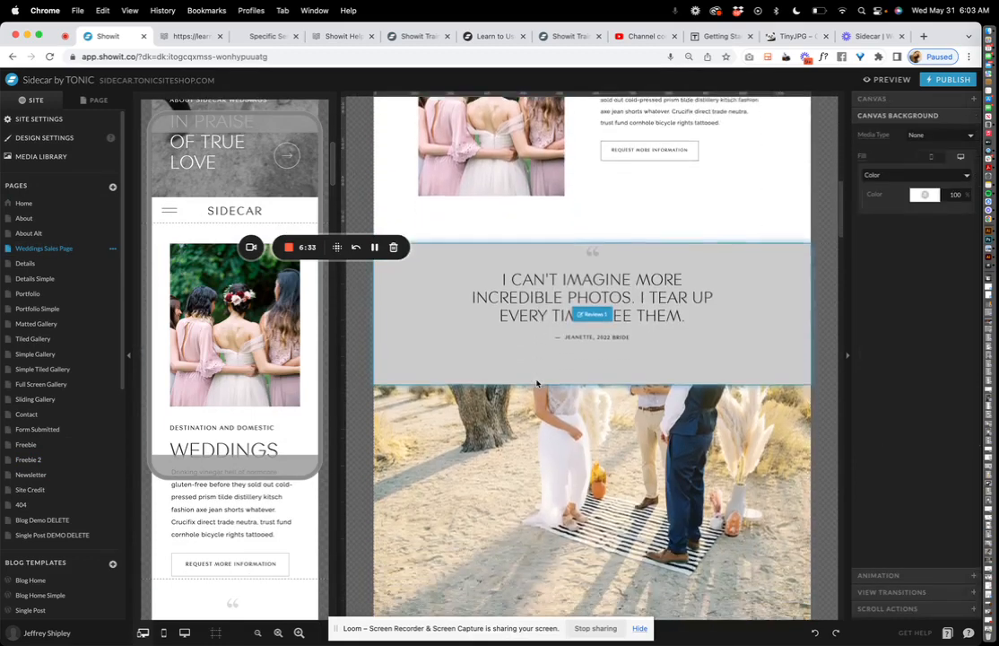
scroll(676, 237, "down", 20)
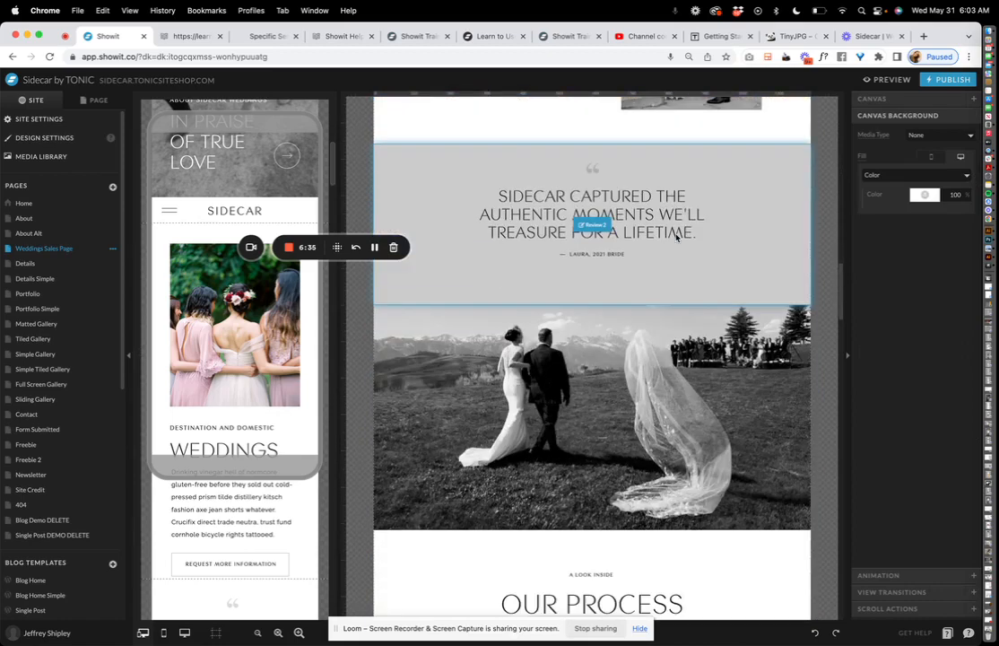
scroll(676, 238, "down", 18)
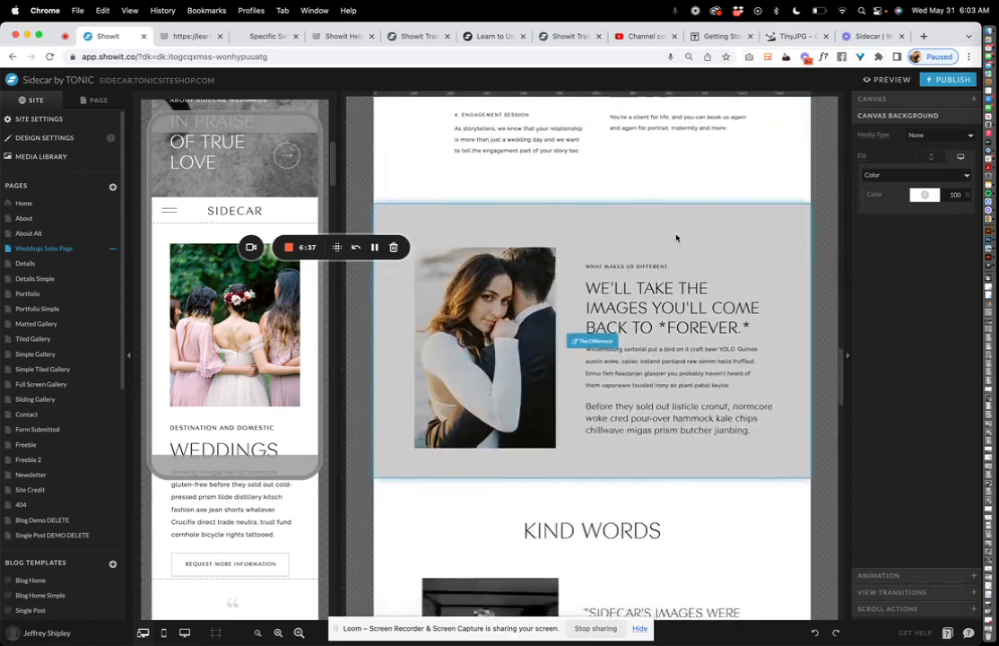
scroll(677, 238, "down", 18)
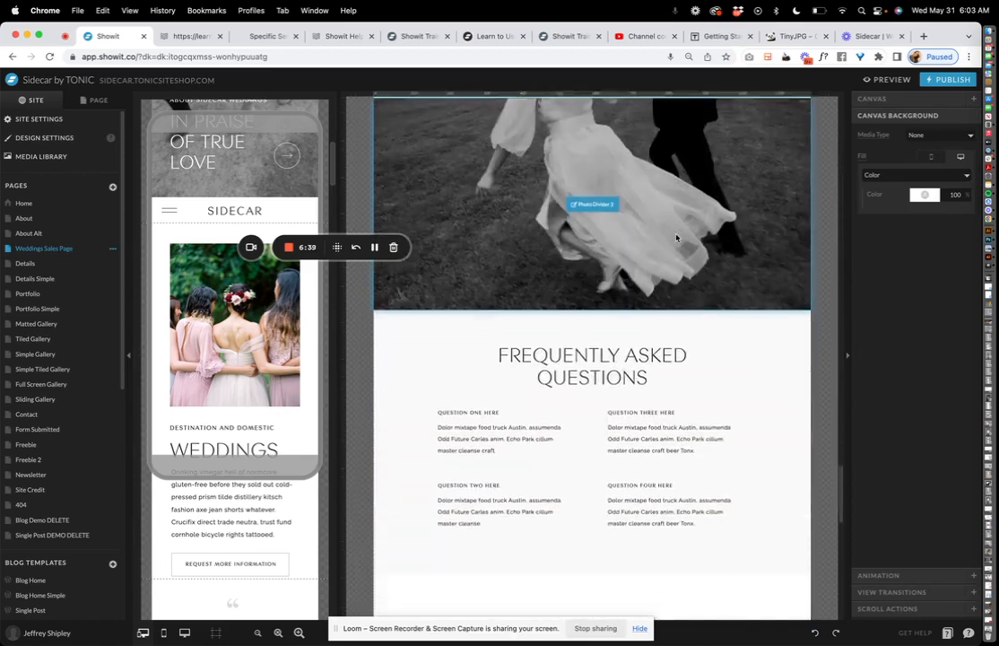
scroll(676, 238, "up", 20)
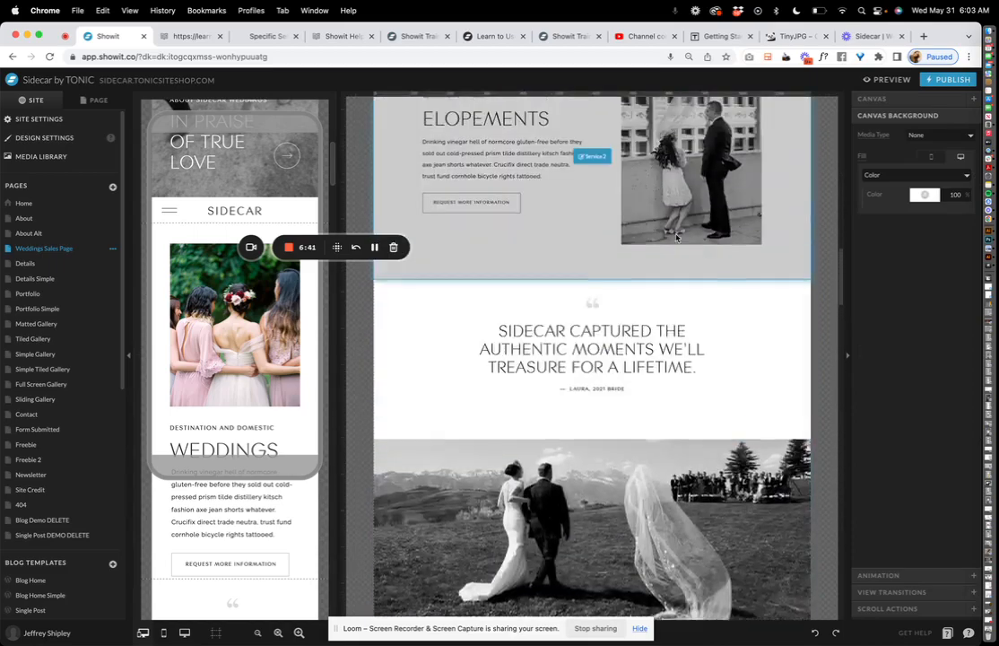
- Replace the hero heading of the Weddings Sales Page with "Signature Copywriting"
scroll(677, 238, "up", 10)
scroll(591, 369, "down", 4)
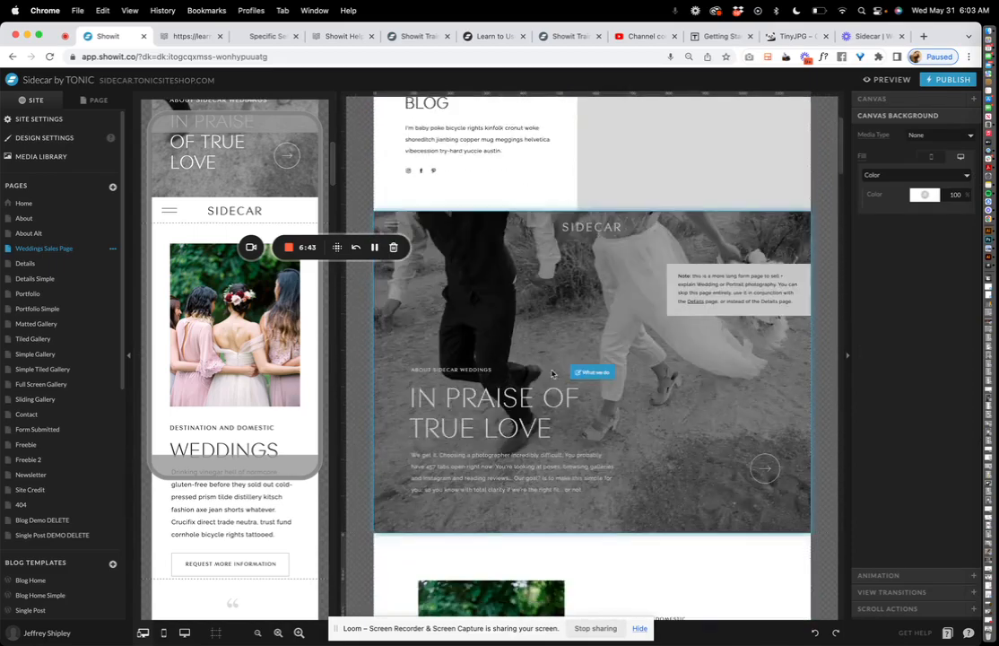
double_click(525, 409)
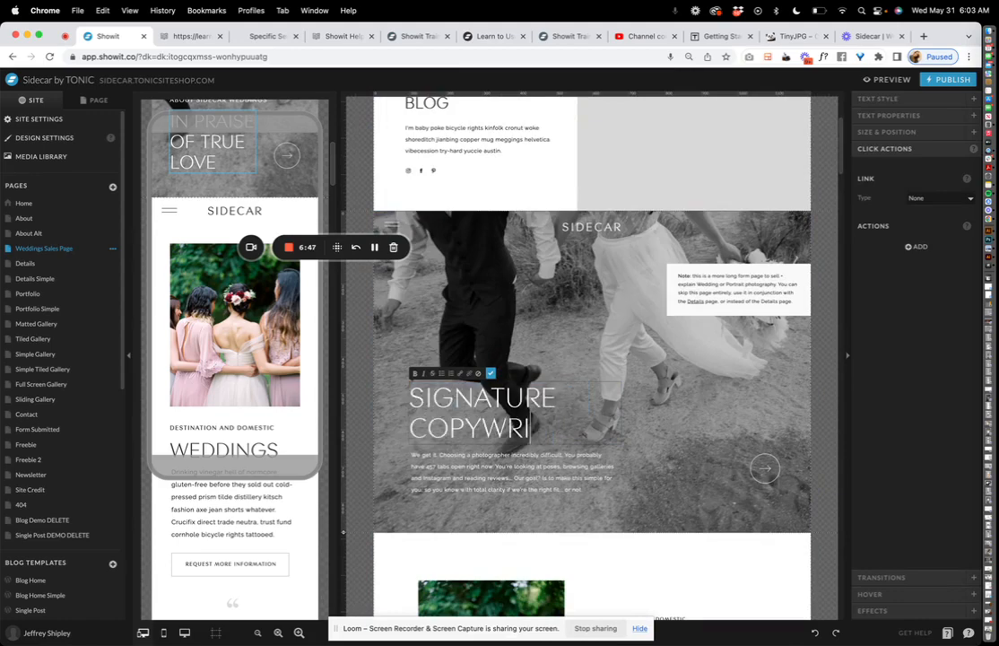
left_click(708, 403)
- Review the Weddings service, reviews, The Difference and Kind Words sections, and return to the hero section
scroll(707, 404, "down", 6)
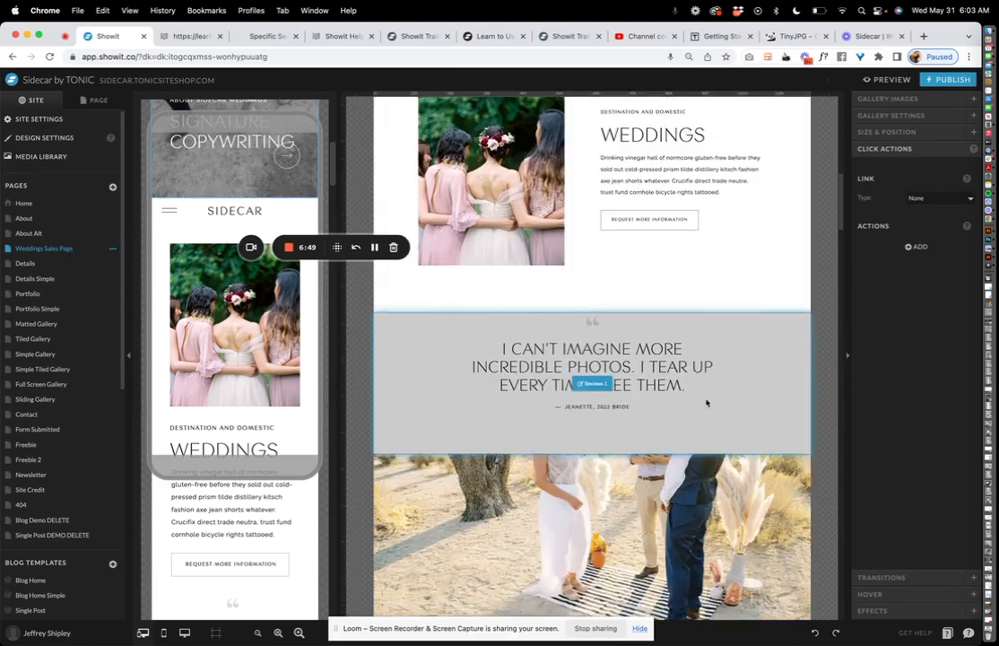
scroll(705, 341, "up", 1)
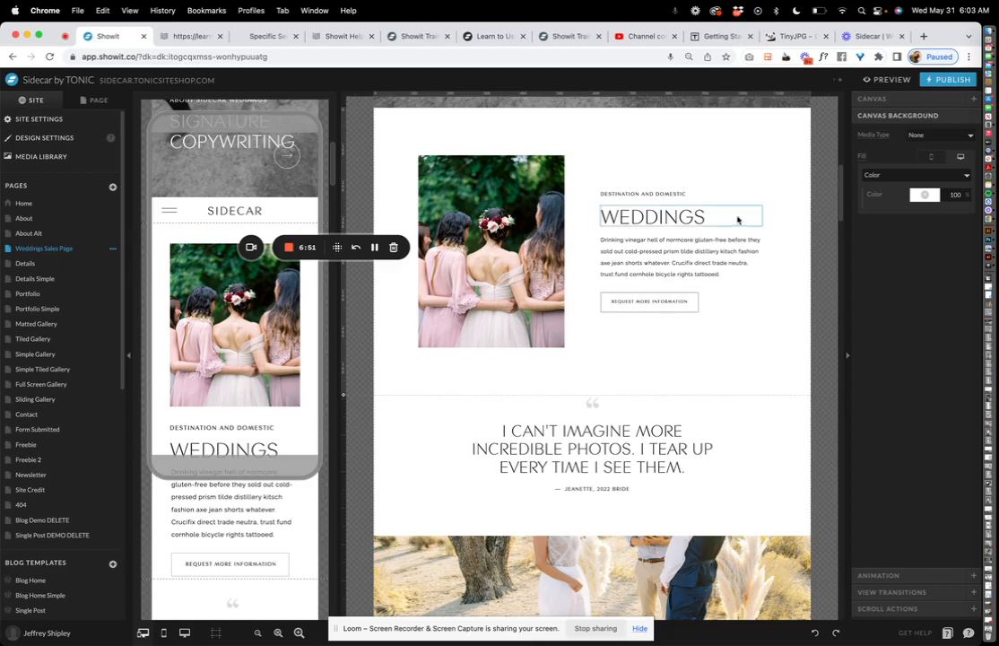
scroll(672, 369, "down", 10)
scroll(672, 373, "down", 10)
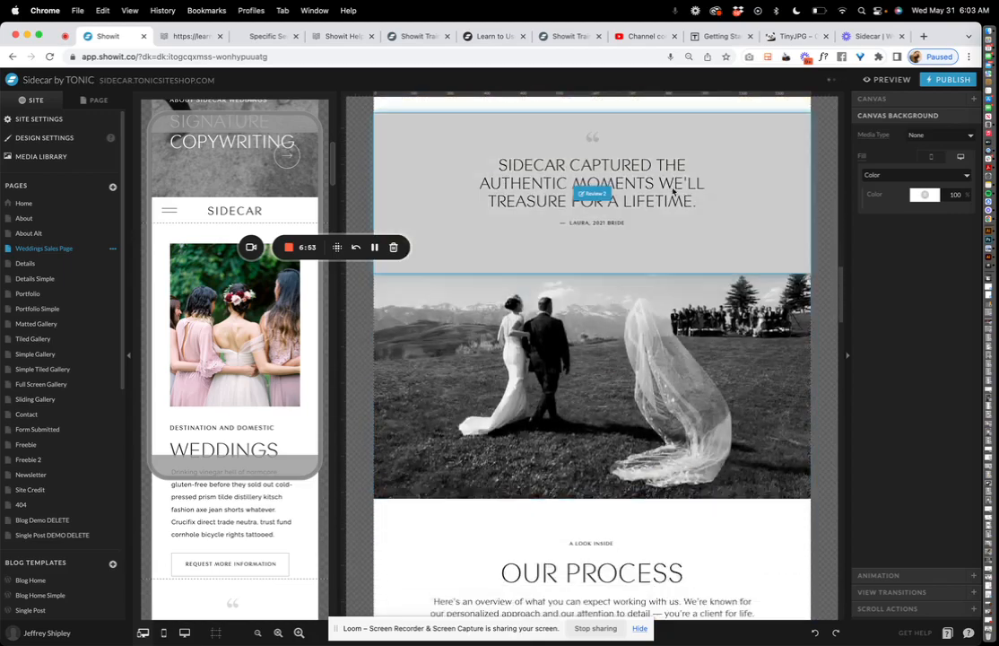
scroll(648, 183, "up", 15)
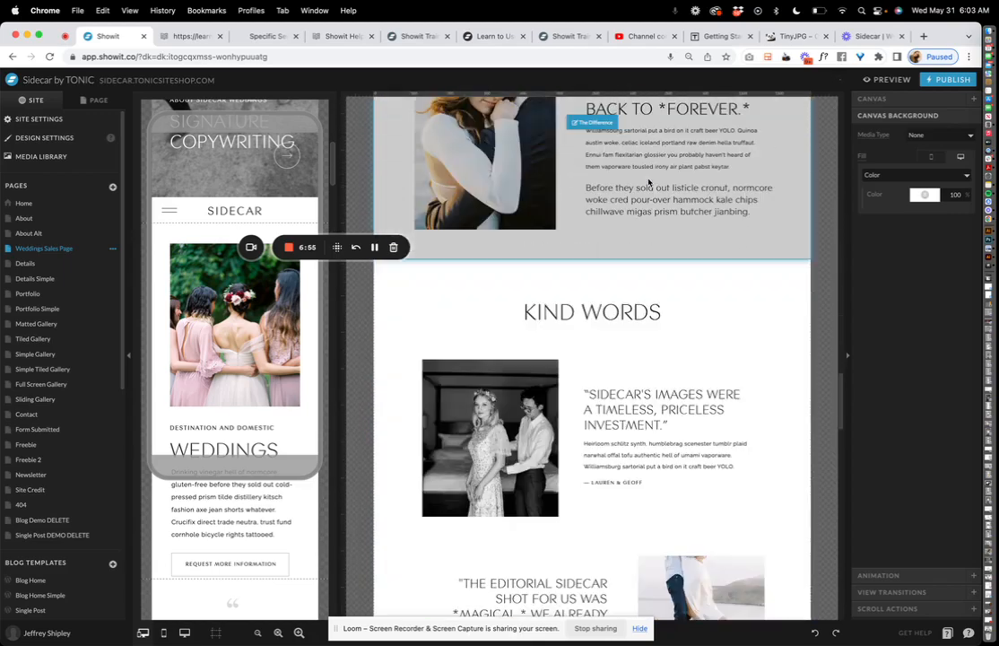
scroll(622, 321, "up", 2)
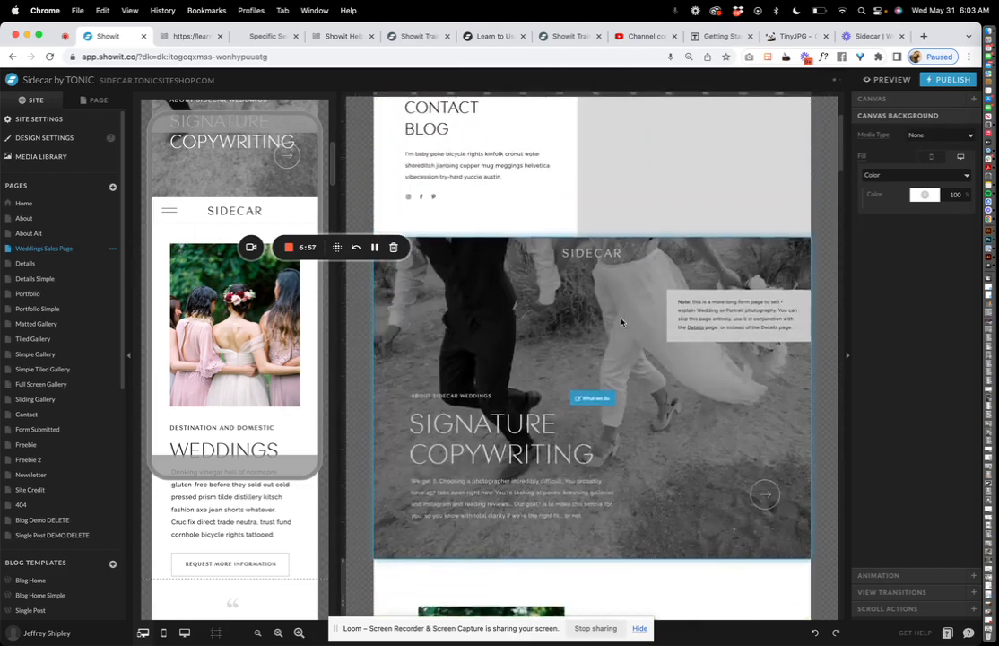
- Undo the hero heading change on the Weddings Sales Page
left_click(622, 321)
scroll(622, 321, "up", 5)
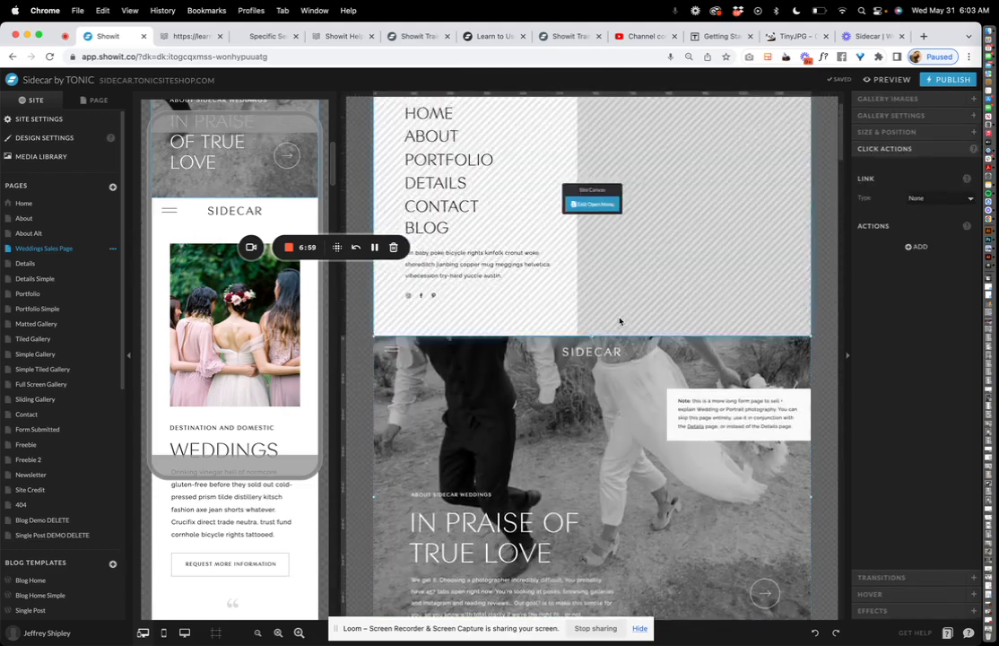
scroll(619, 319, "down", 6)
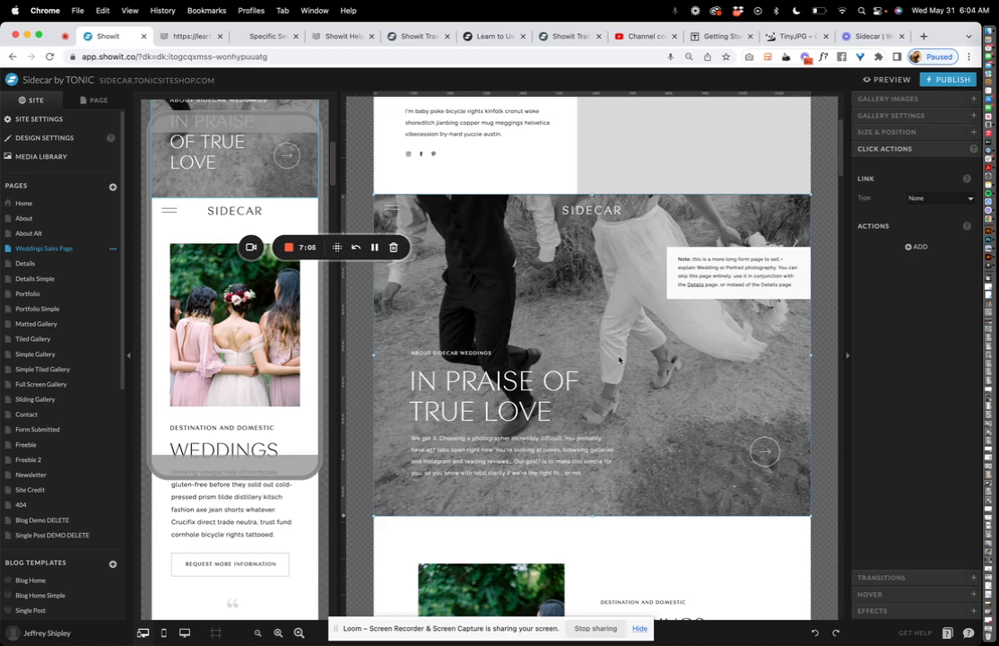
- Compare the Details, About, About Alt, Weddings Sales Page and Details Simple pages by viewing each one
left_click(27, 263)
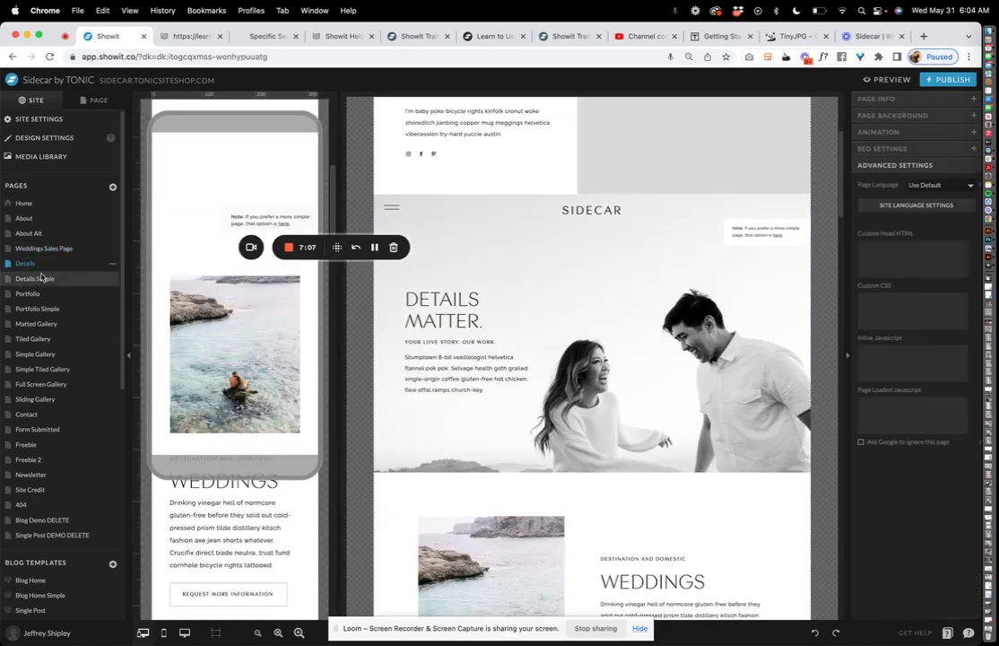
left_click(23, 218)
left_click(34, 234)
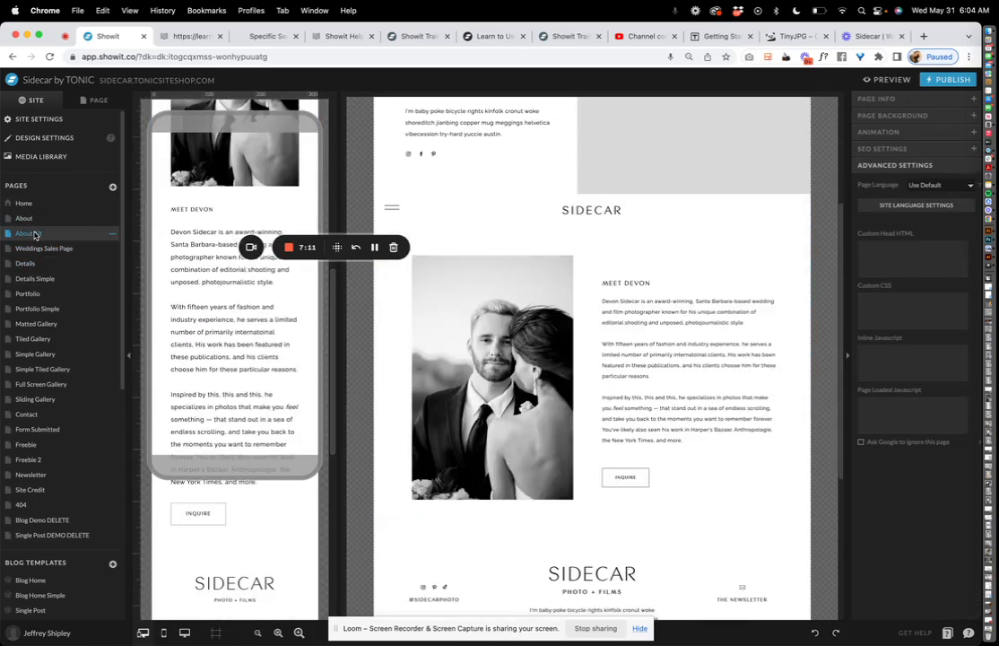
left_click(40, 249)
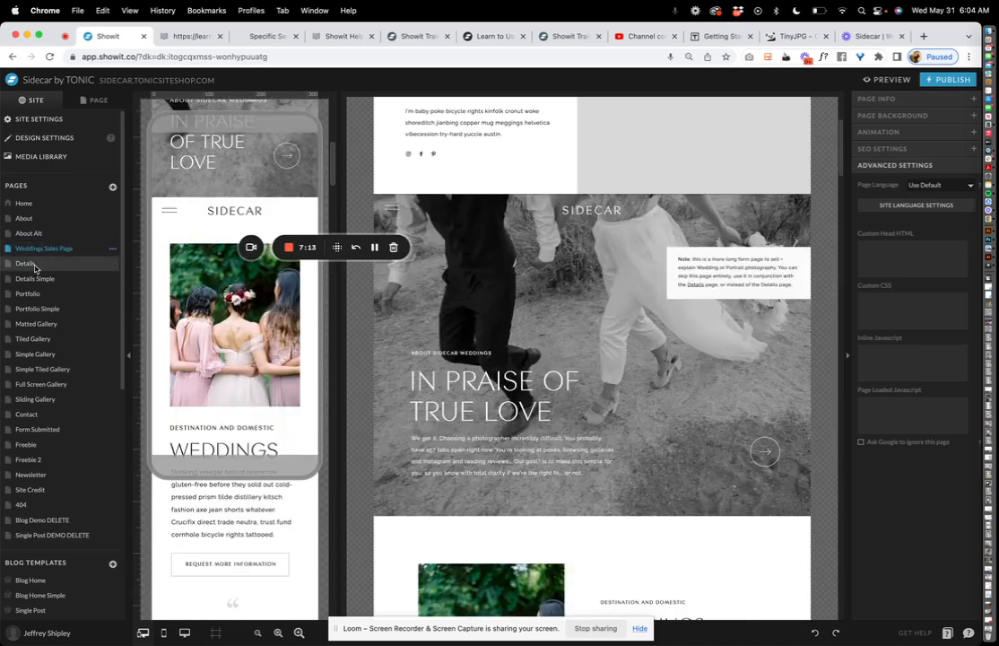
left_click(27, 264)
left_click(36, 280)
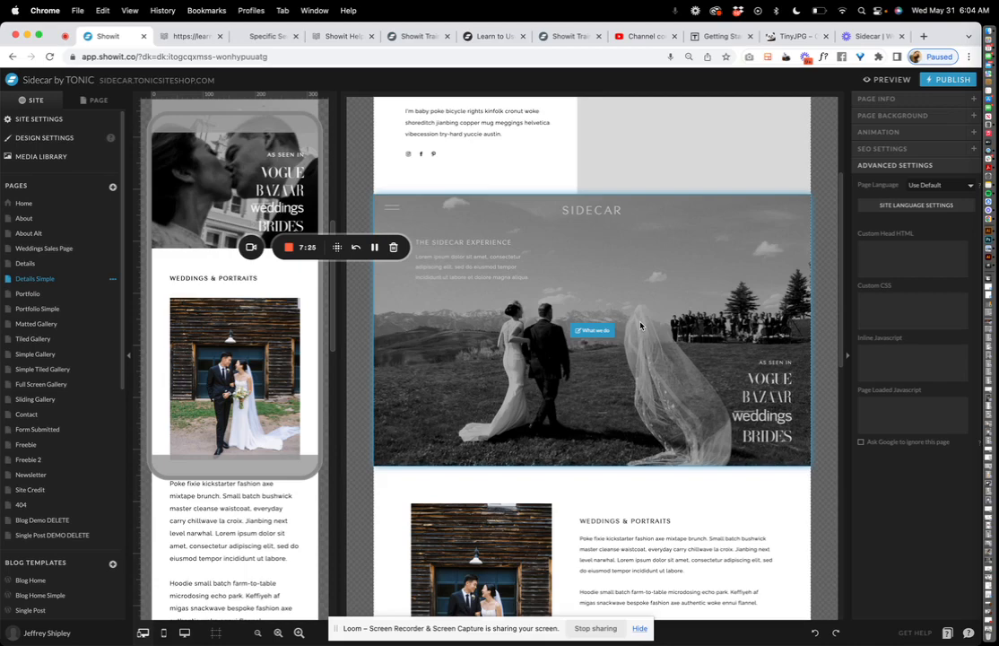
- Open the Home page and look through its sections down to the area below the footer
left_click(24, 204)
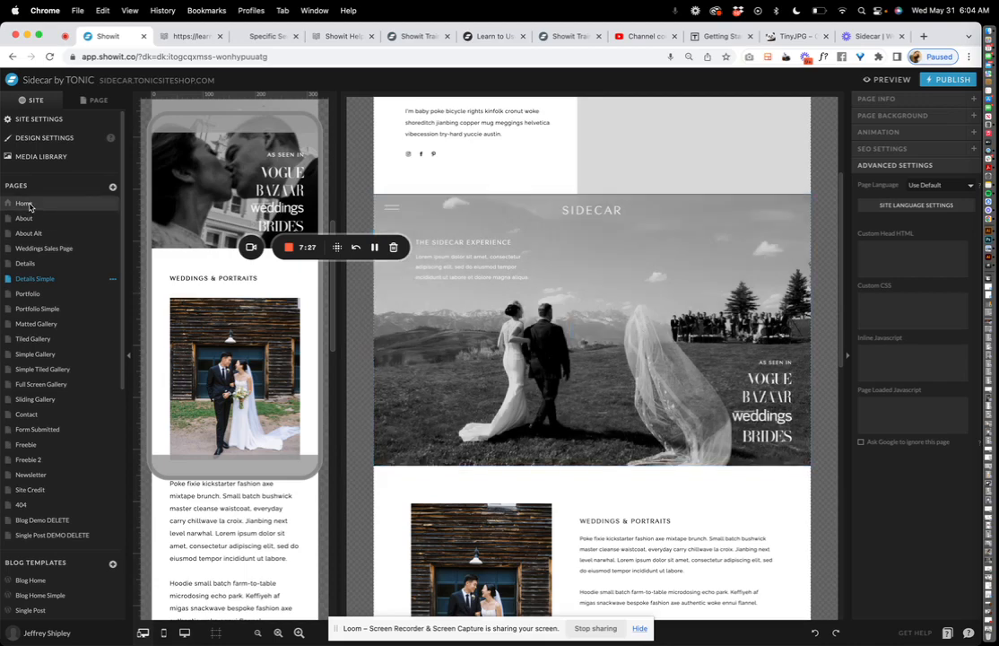
scroll(587, 327, "down", 20)
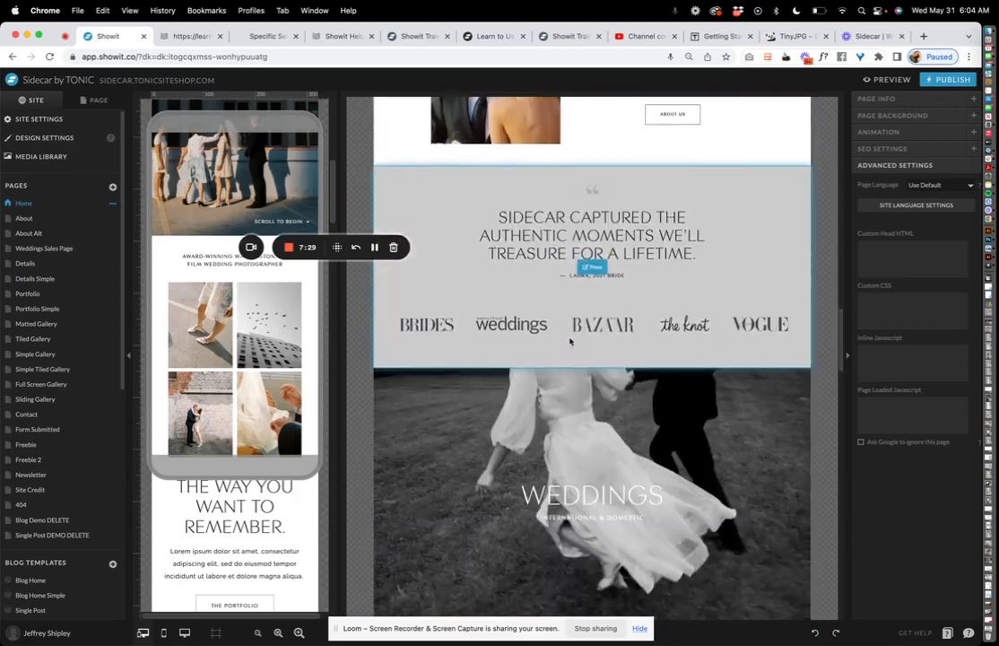
scroll(569, 339, "down", 20)
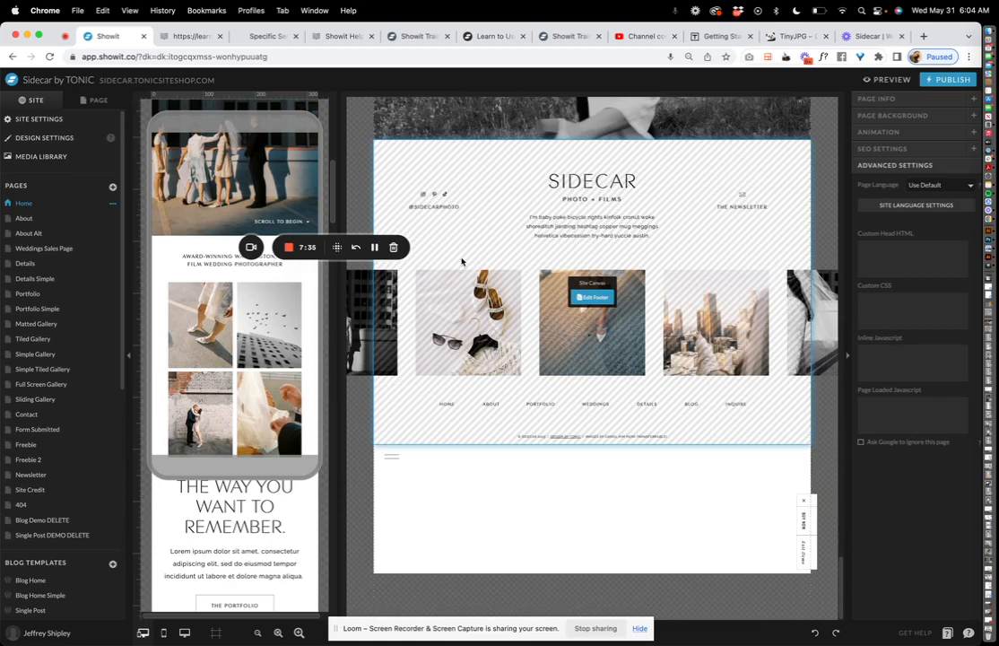
- Select the DEMO ONLY. DELETE. canvas below the Home page footer, check its available options, and dismiss them
left_click(429, 545)
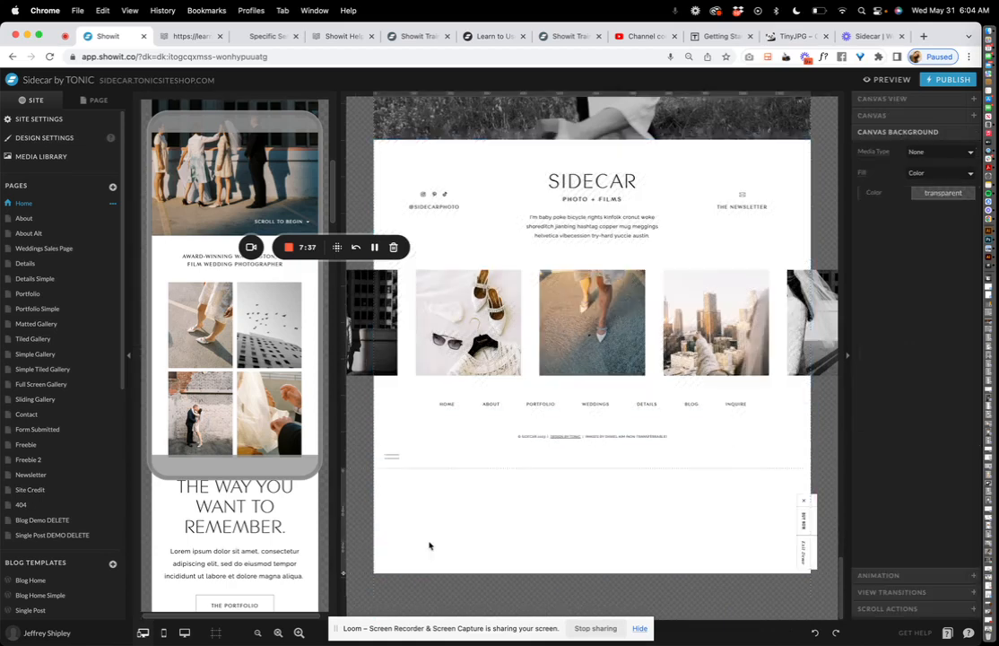
left_click(93, 98)
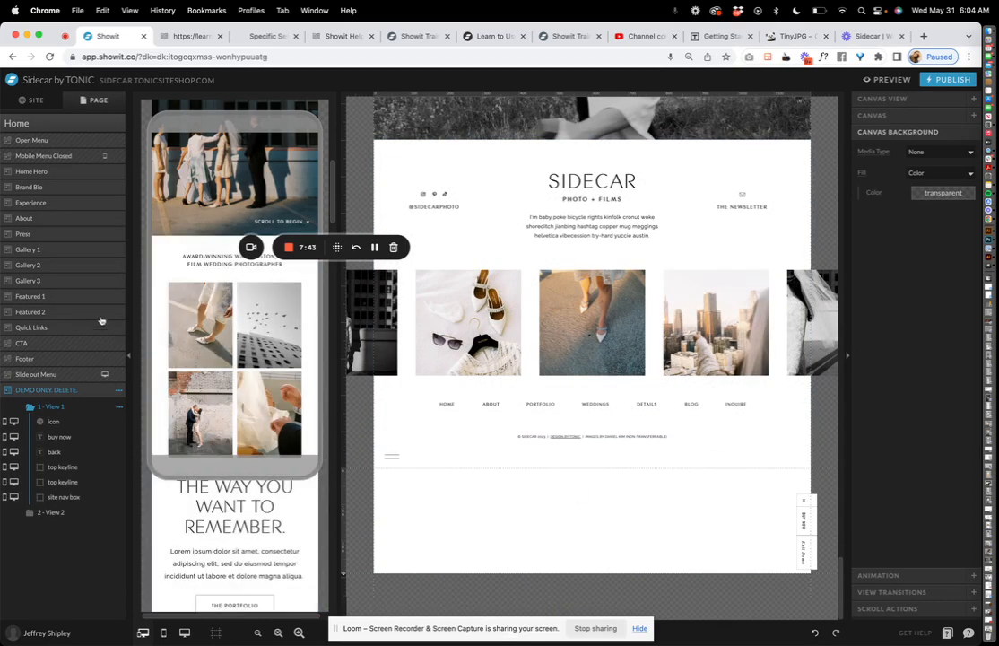
left_click(120, 392)
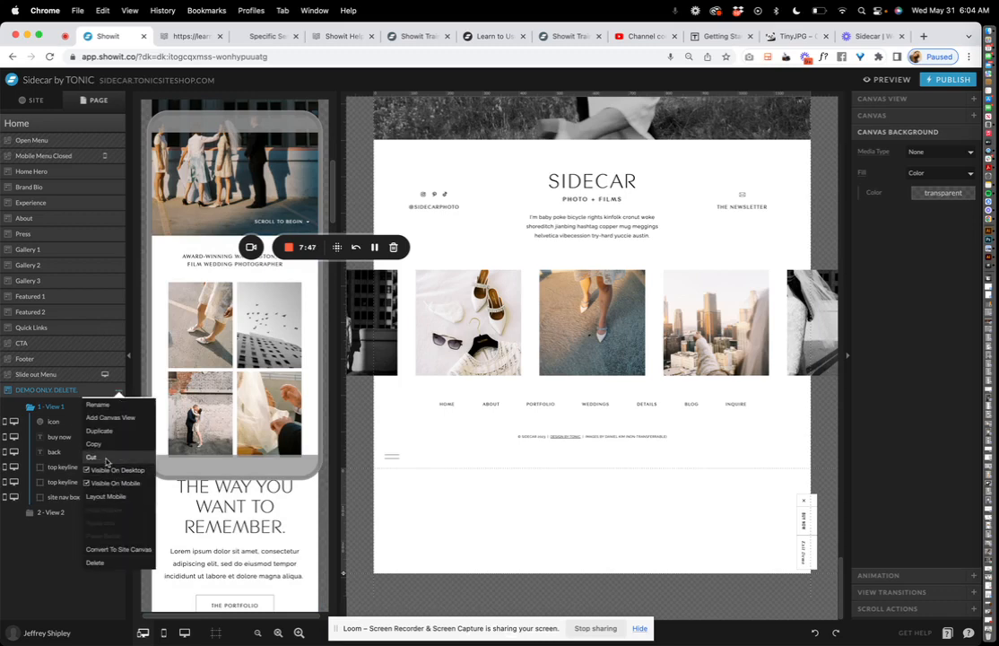
left_click(668, 538)
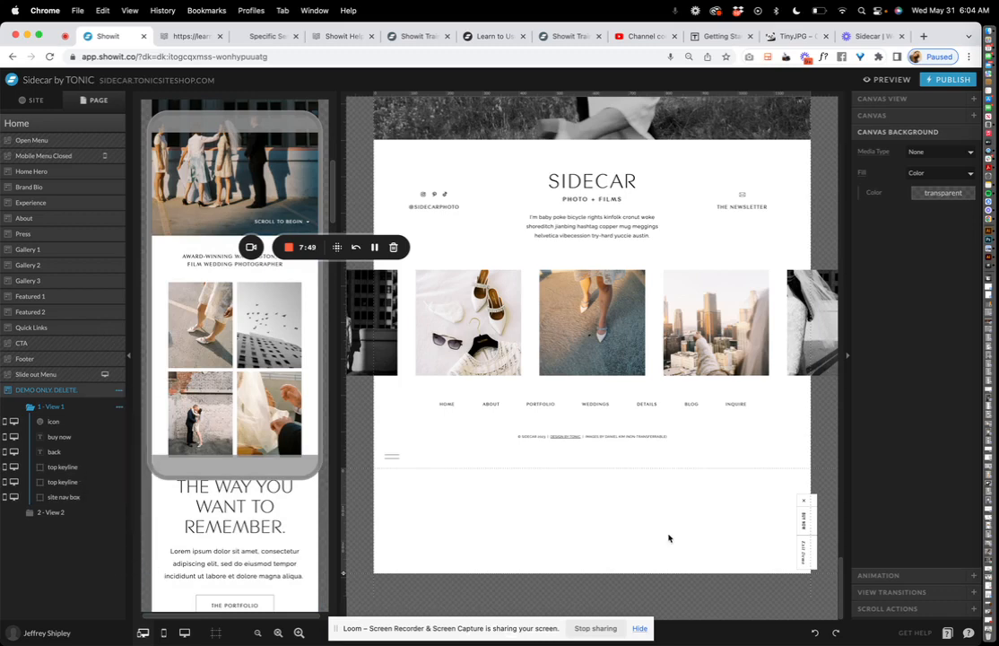